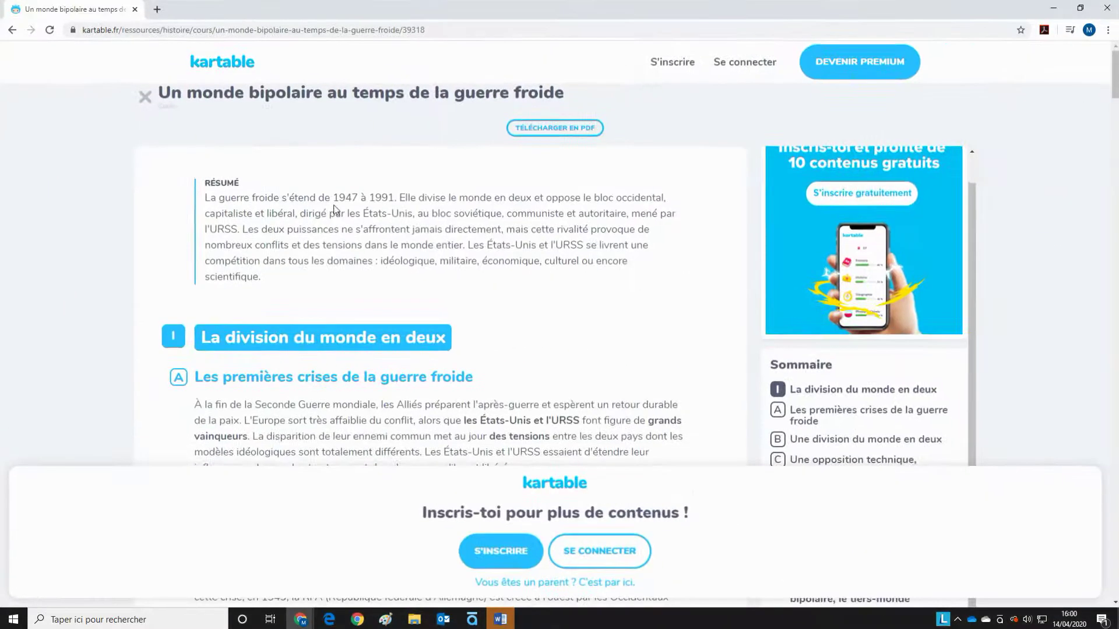
Look through the kartable lesson on the Cold War, from the summary to the Europe map and the two blocs.
scroll(302, 256, "down", 20)
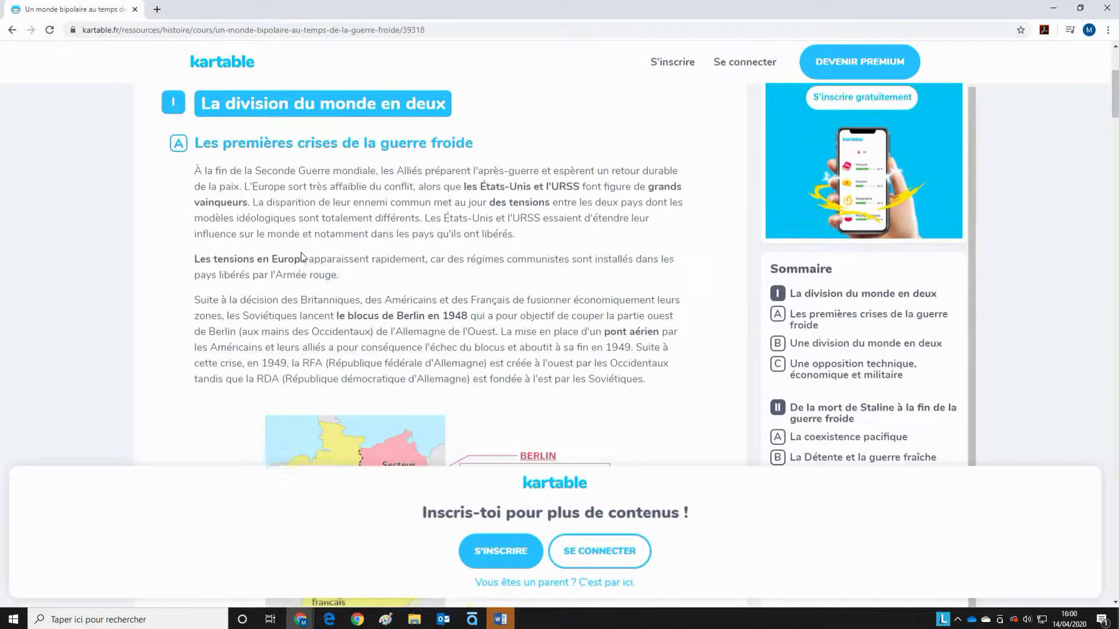
scroll(302, 253, "down", 15)
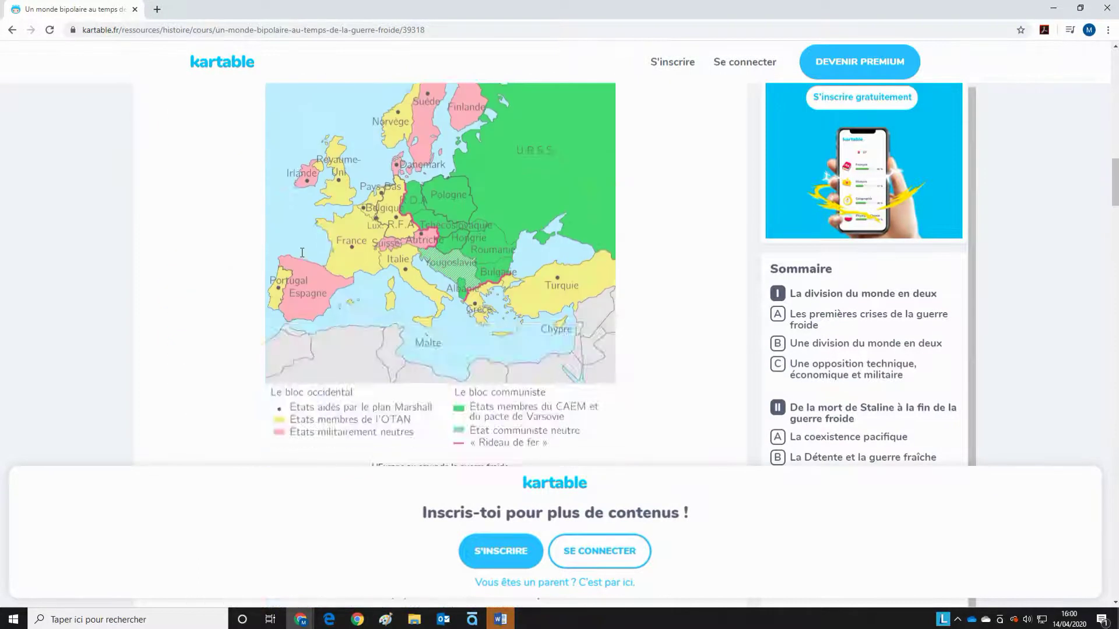
scroll(302, 253, "up", 20)
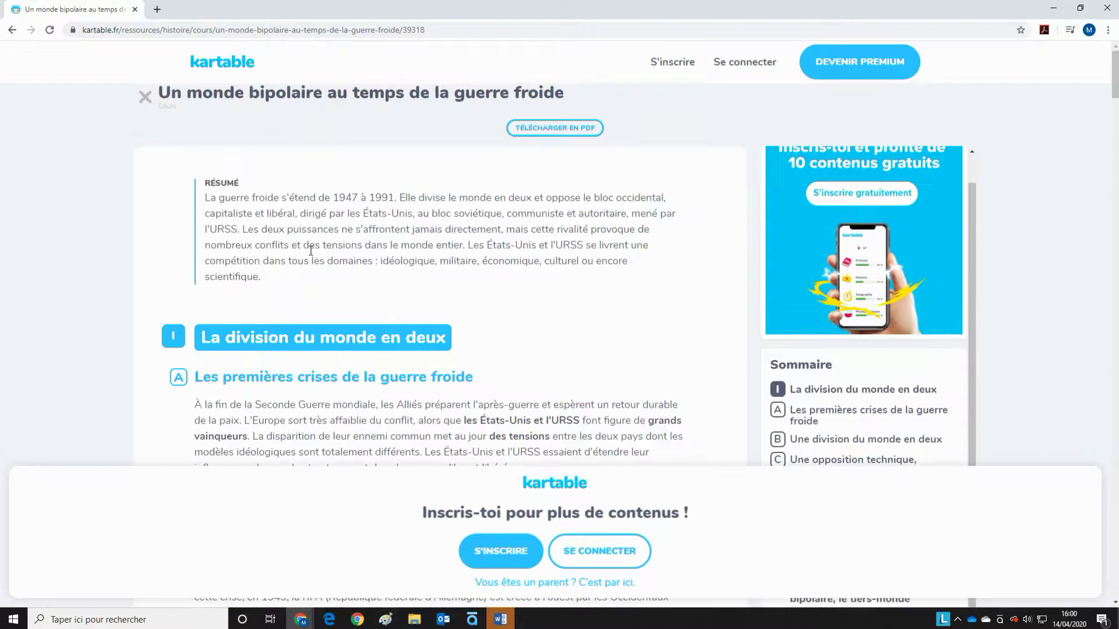
scroll(250, 226, "down", 8)
scroll(261, 265, "up", 3)
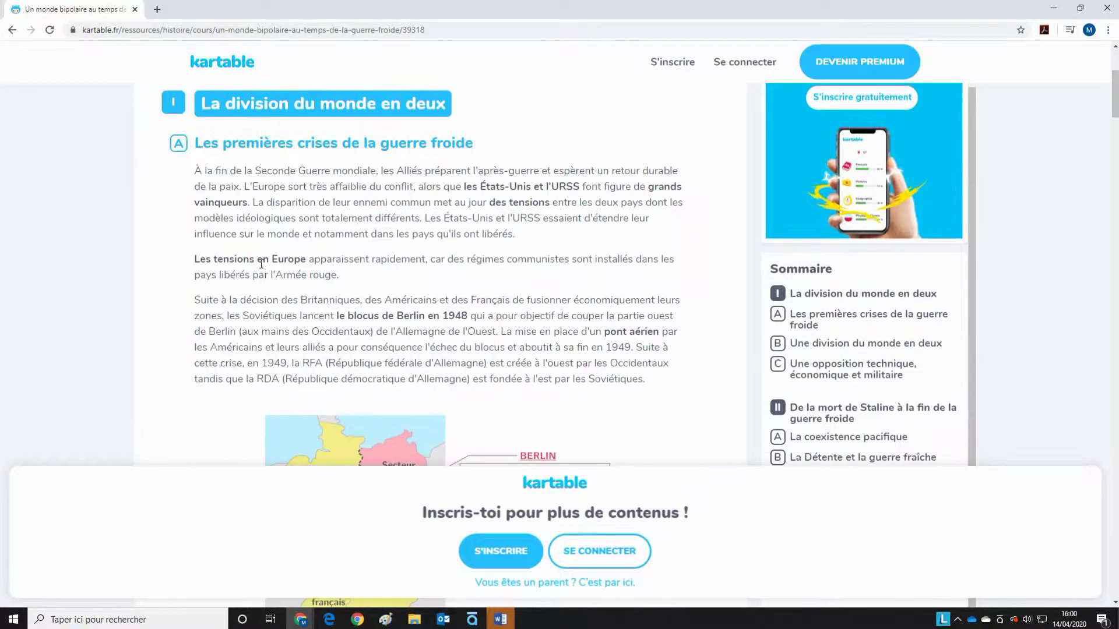
scroll(261, 265, "down", 6)
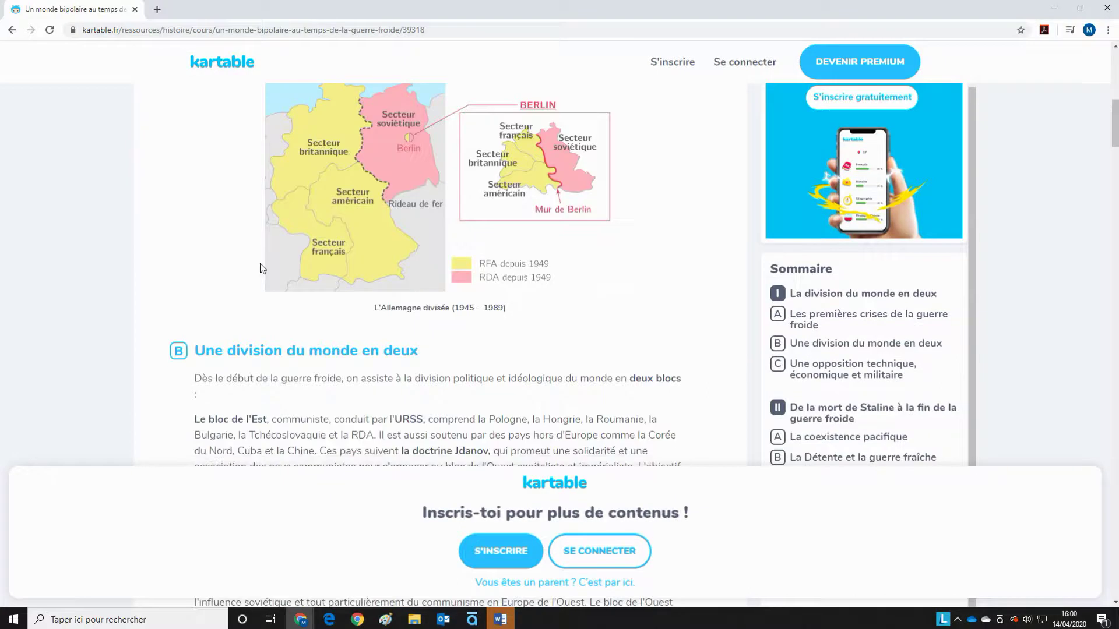
scroll(260, 266, "down", 2)
scroll(250, 251, "down", 2)
scroll(250, 251, "up", 5)
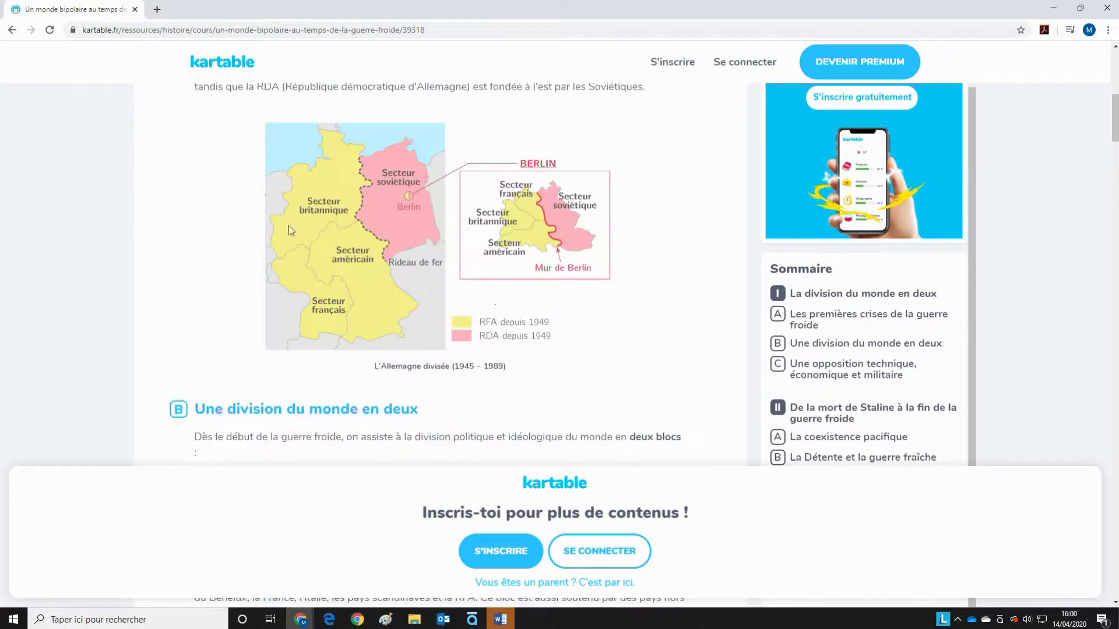
scroll(377, 322, "down", 6)
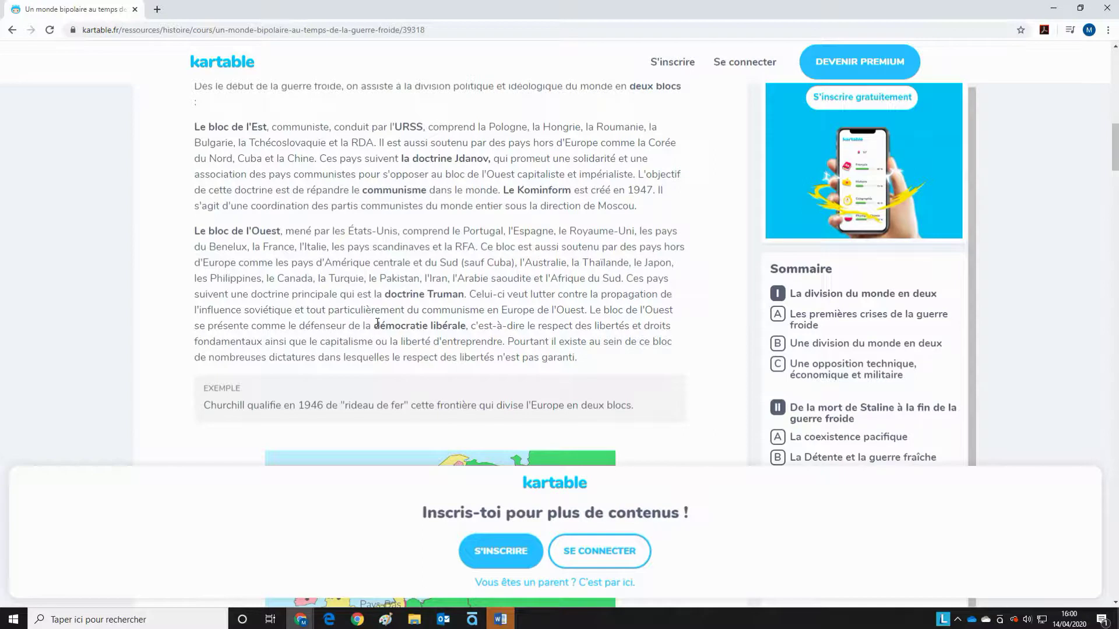
left_click_drag(353, 230, 407, 276)
left_click(407, 277)
Switch to itslearning and start adding a new workspace from the list of all workspaces.
left_click(1057, 9)
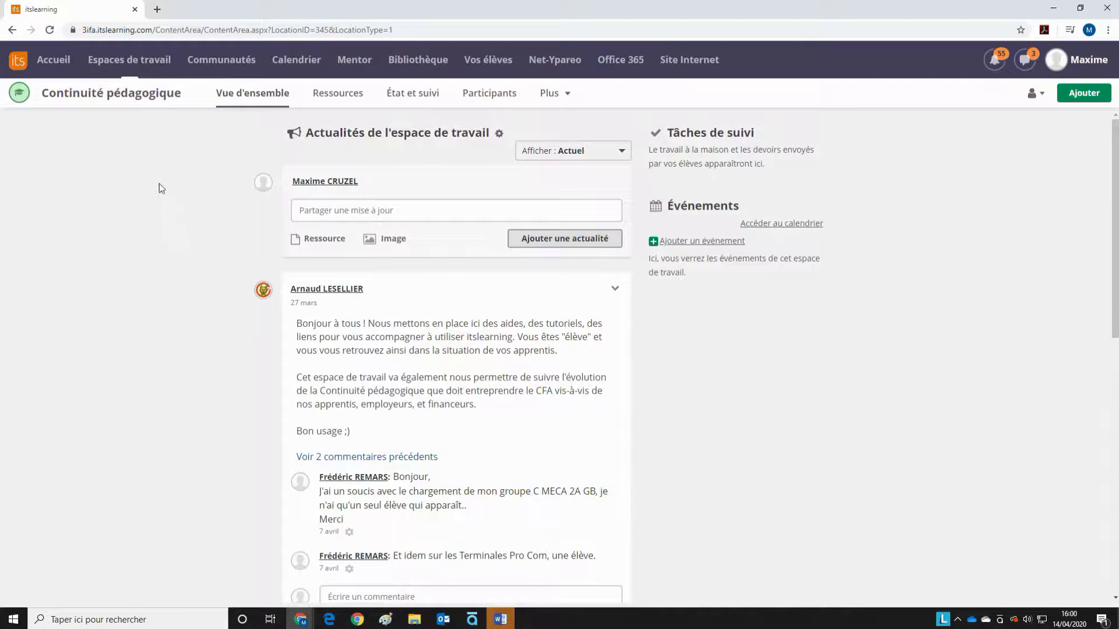
left_click(131, 65)
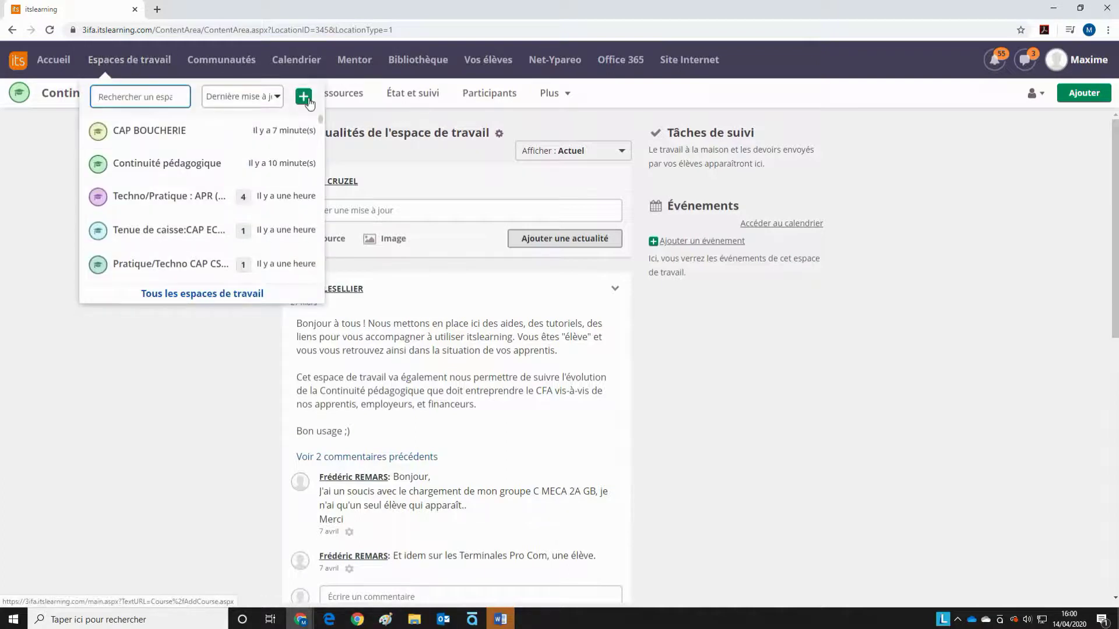
left_click(261, 294)
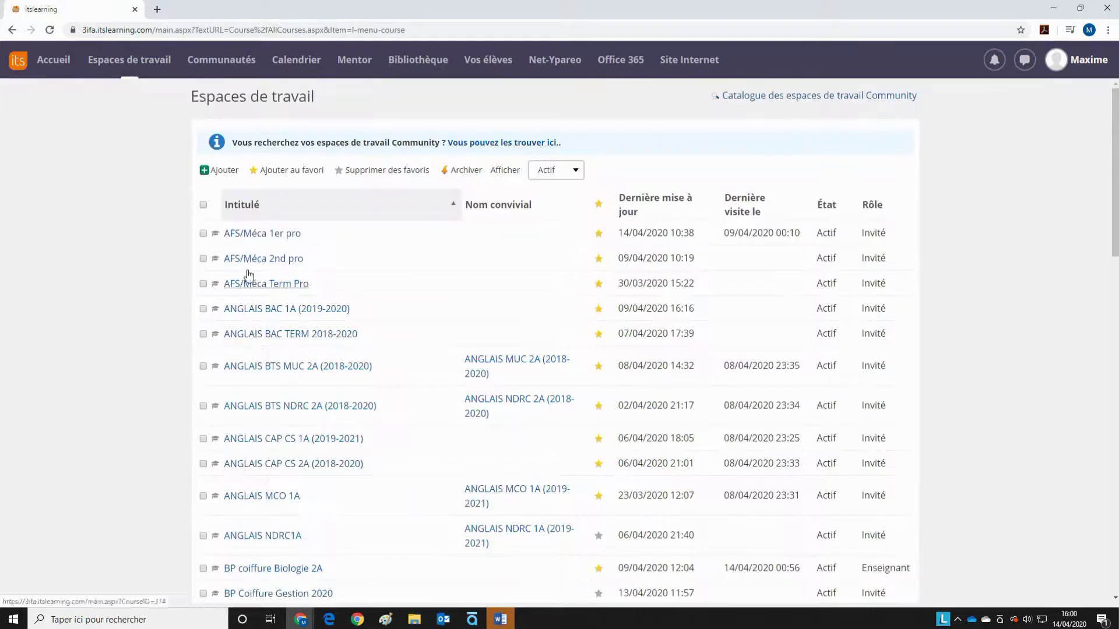
left_click(229, 172)
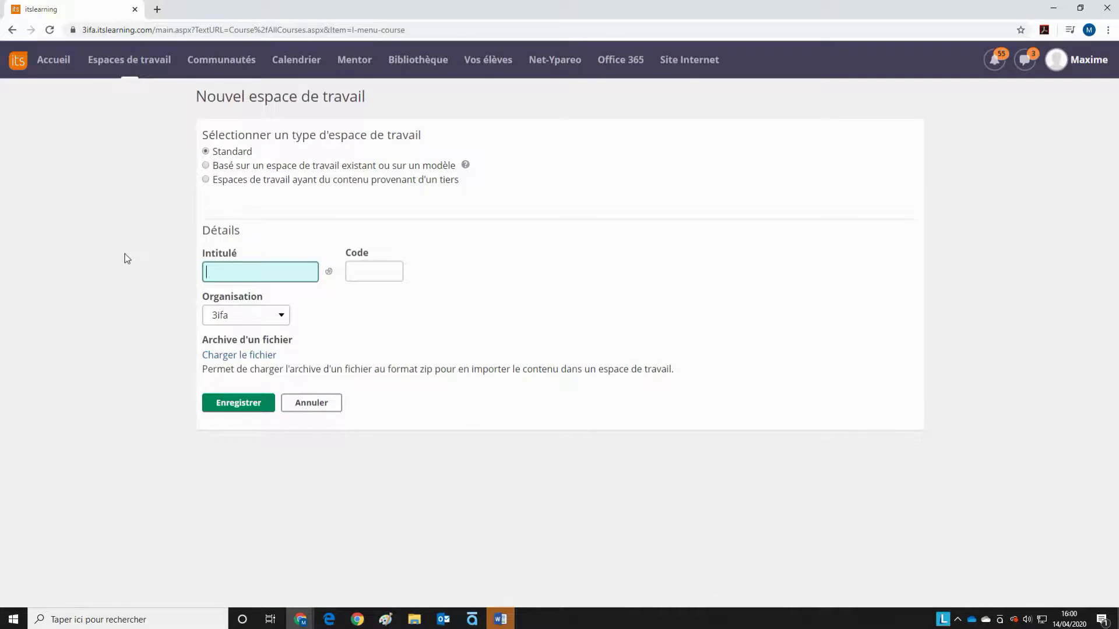
Title the standard workspace "Cours de démonstration", leave its code empty, and save it.
type("Cuurs de démo")
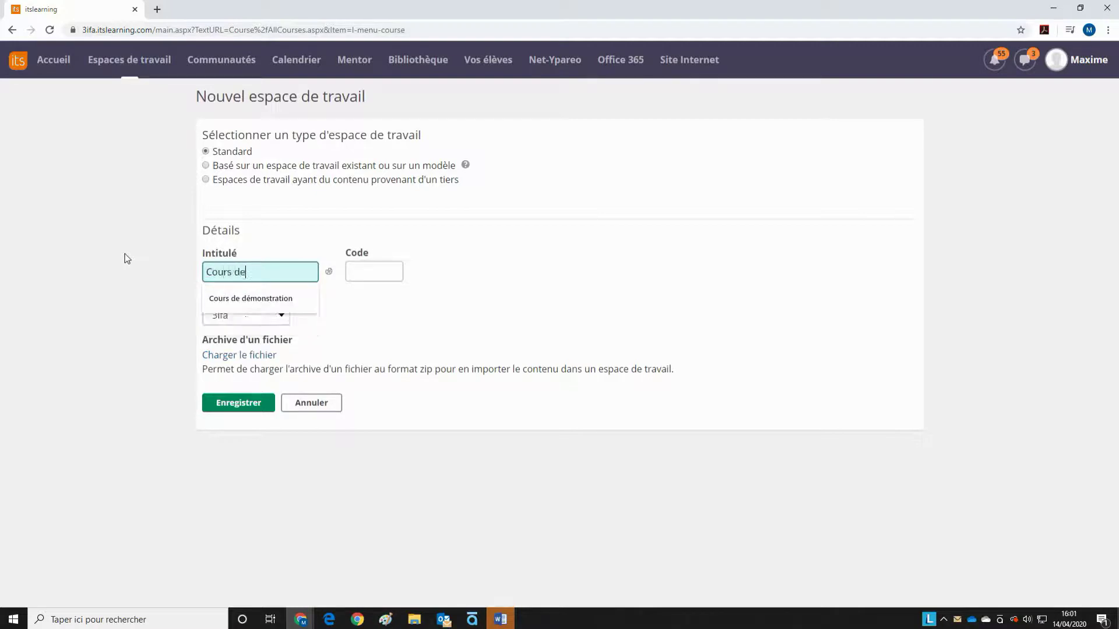
key("BackSpace")
type("onstration")
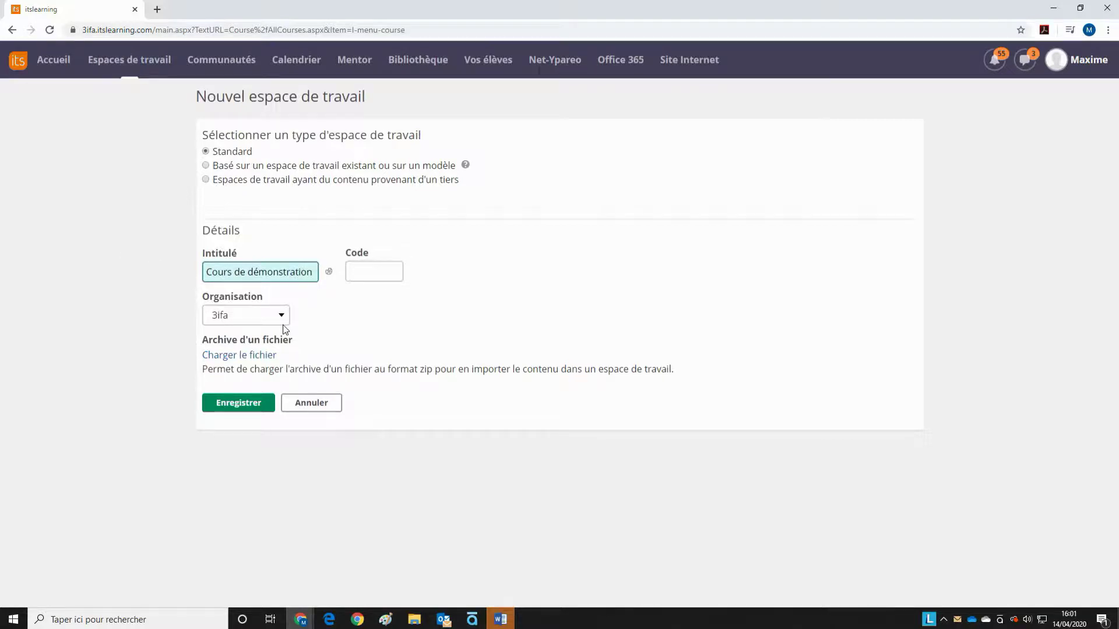
left_click(376, 274)
left_click(257, 408)
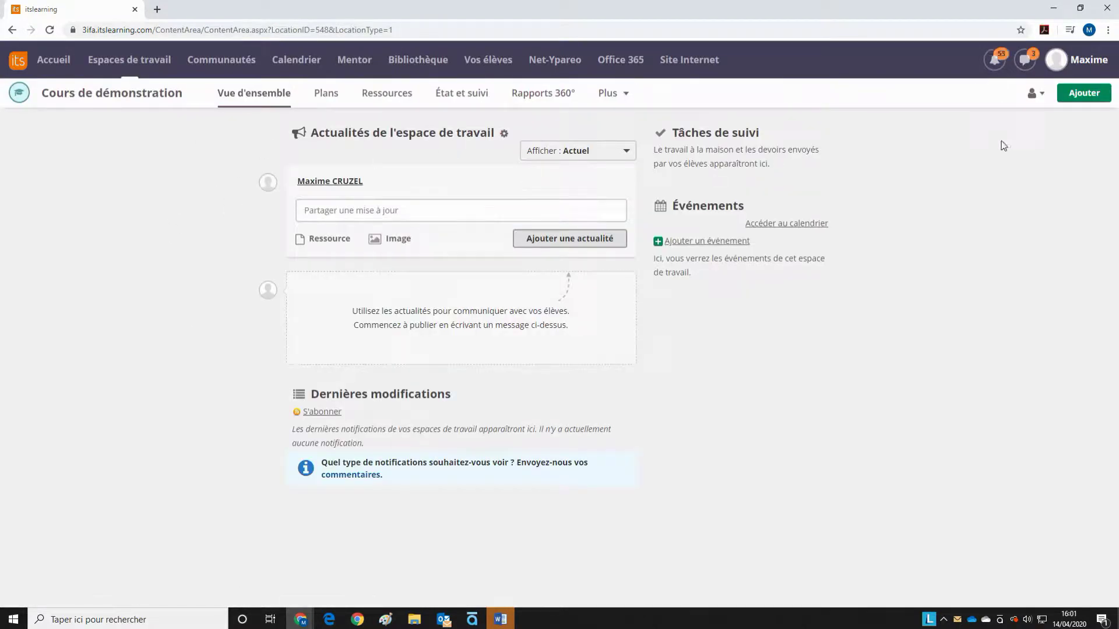
Publish the update "Bienvenue dans mon cours." in the workspace's news feed.
left_click(377, 220)
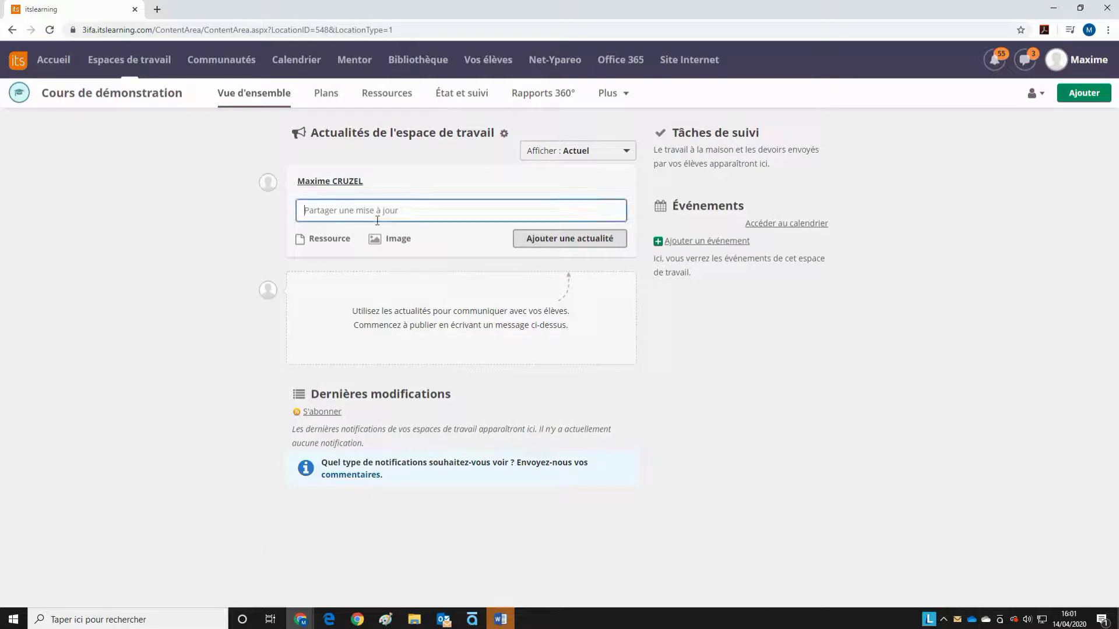
type("Bienvenue")
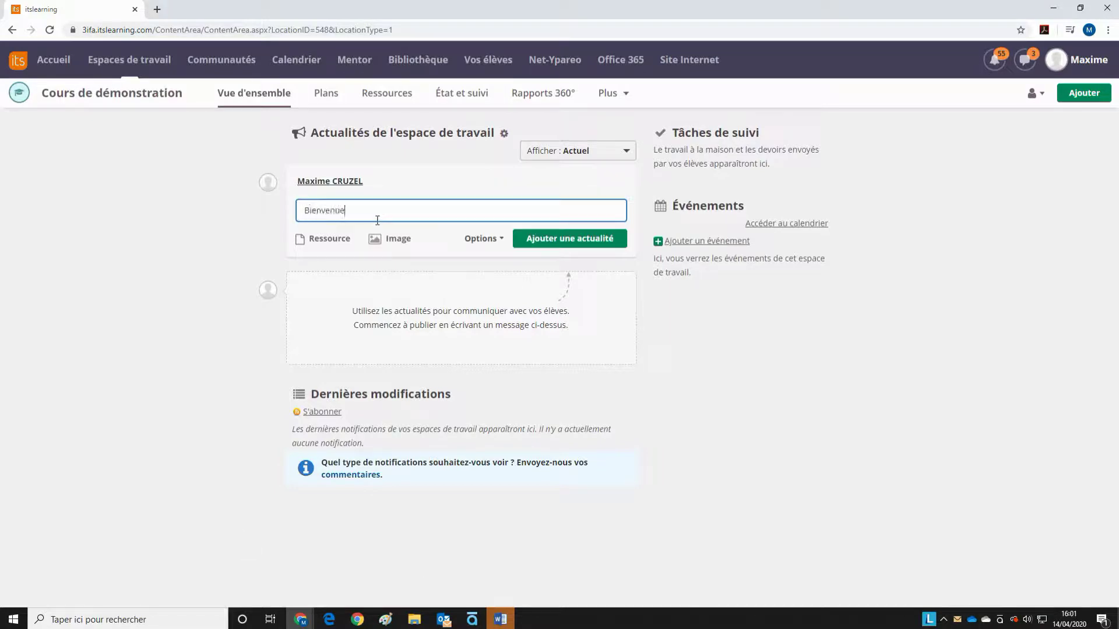
type(" dans mon cours.")
left_click(541, 241)
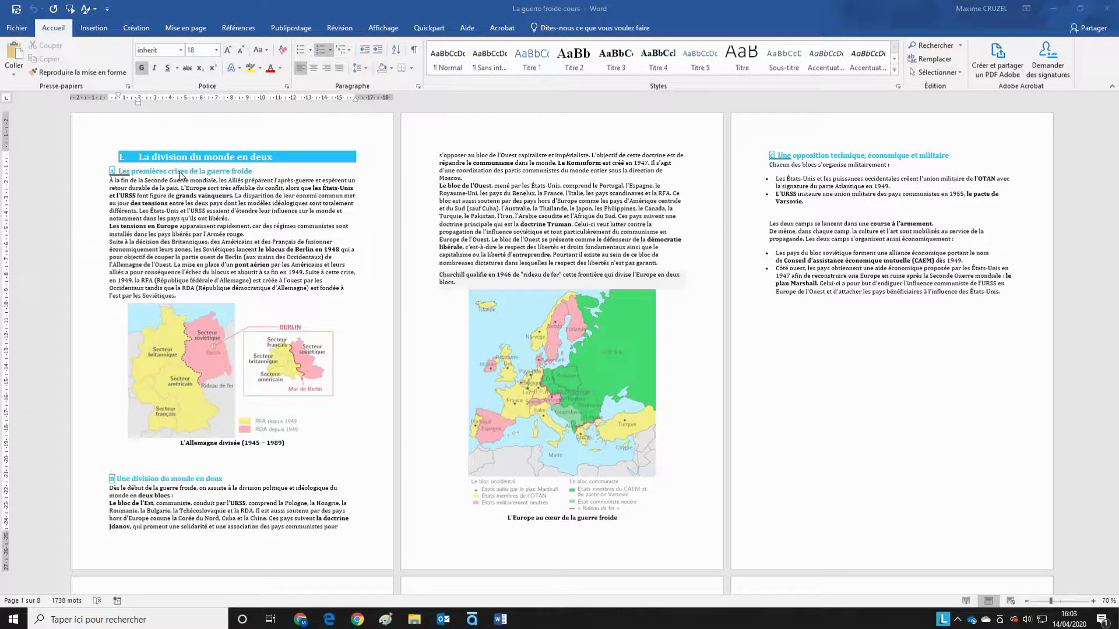
Examine the Word document "La guerre froide cours" at 100 % zoom, from the first section through to the closing Résumé.
left_click(1093, 601)
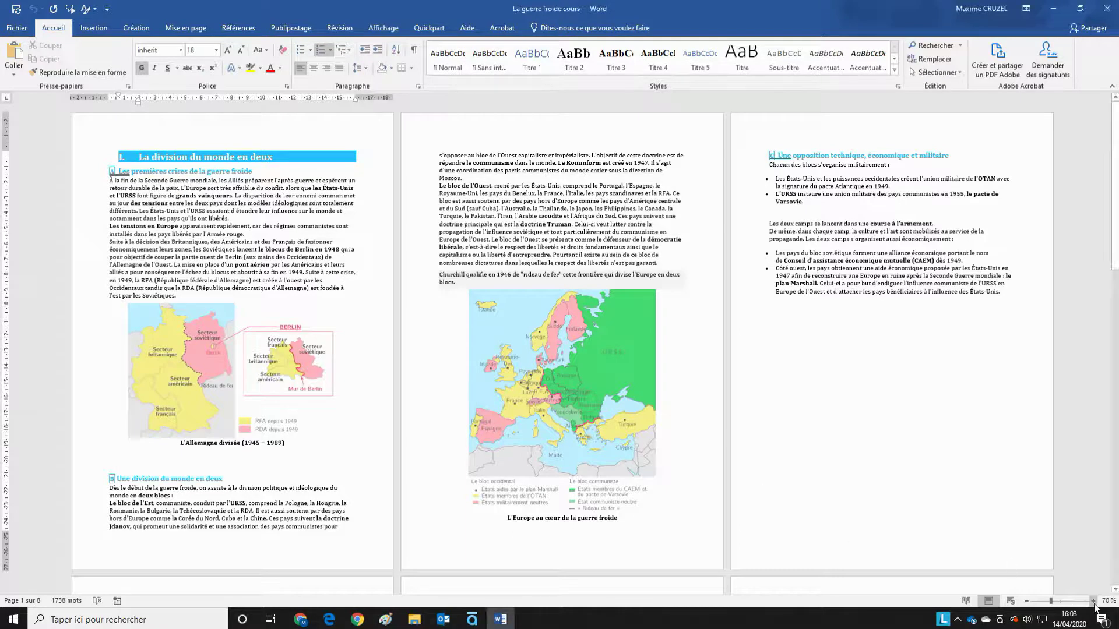
left_click(1093, 601)
left_click(1093, 601)
left_click(1093, 602)
left_click(1109, 600)
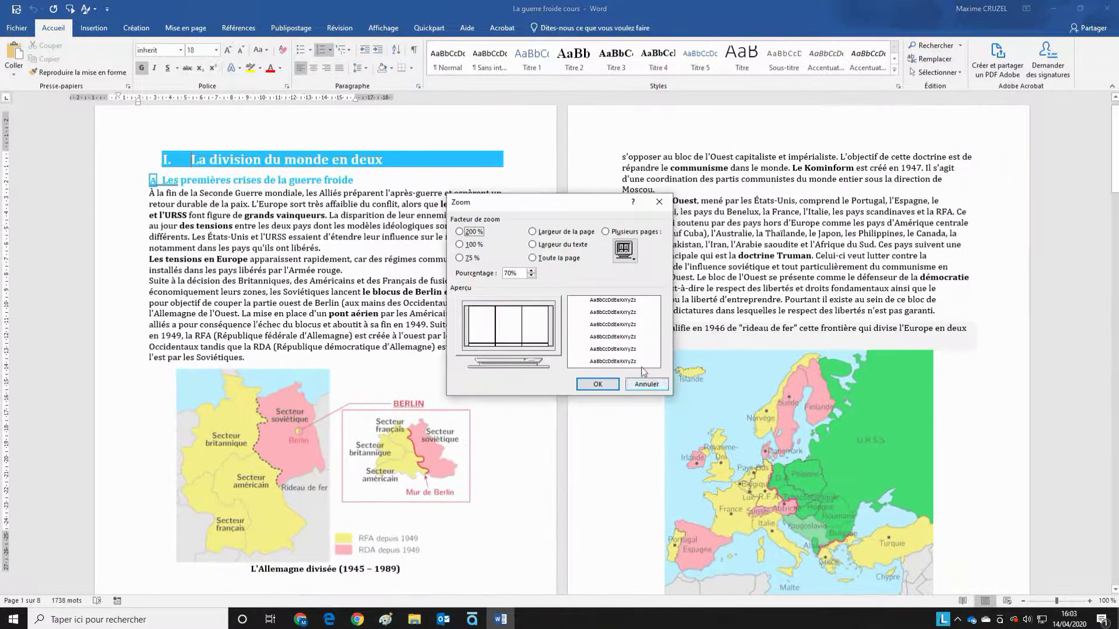
left_click(646, 384)
left_click(303, 227)
left_click(189, 158)
scroll(227, 204, "down", 20)
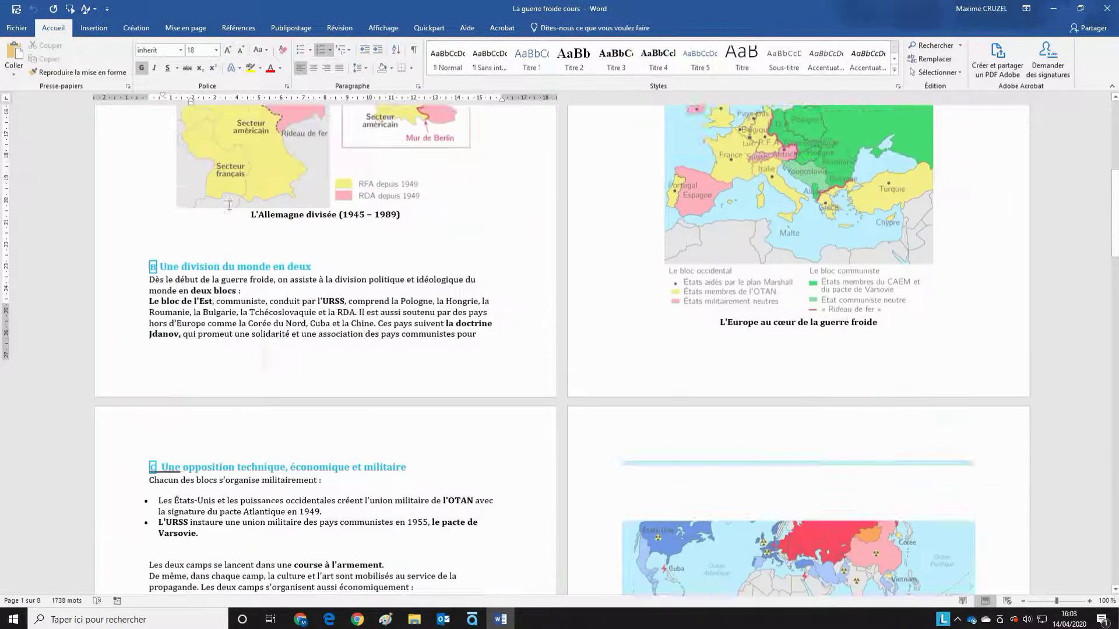
scroll(234, 208, "down", 20)
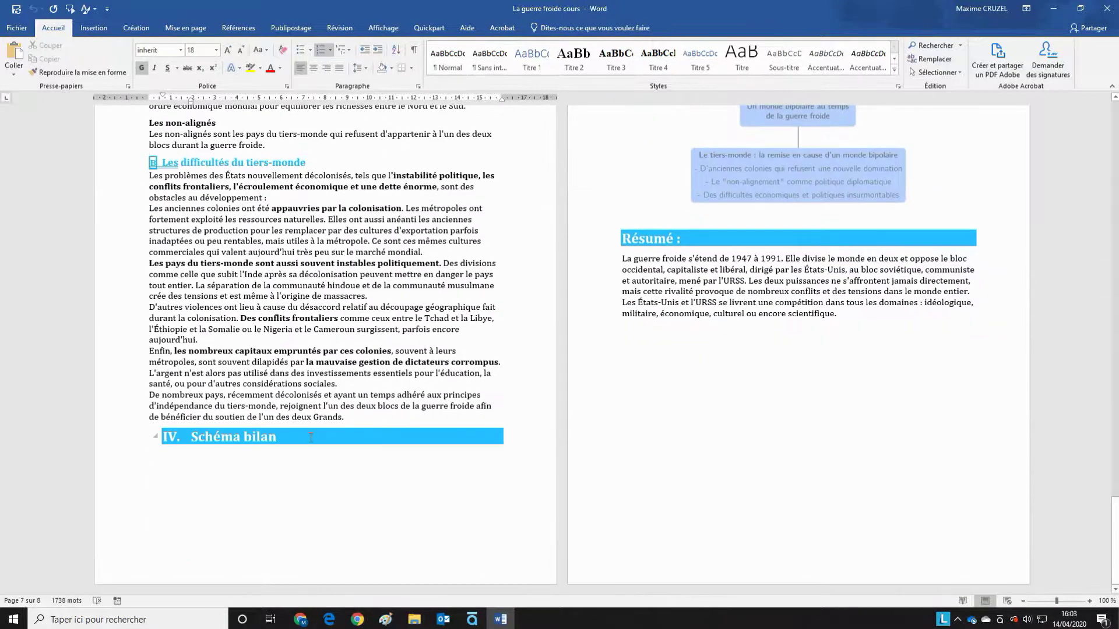
scroll(649, 349, "up", 5)
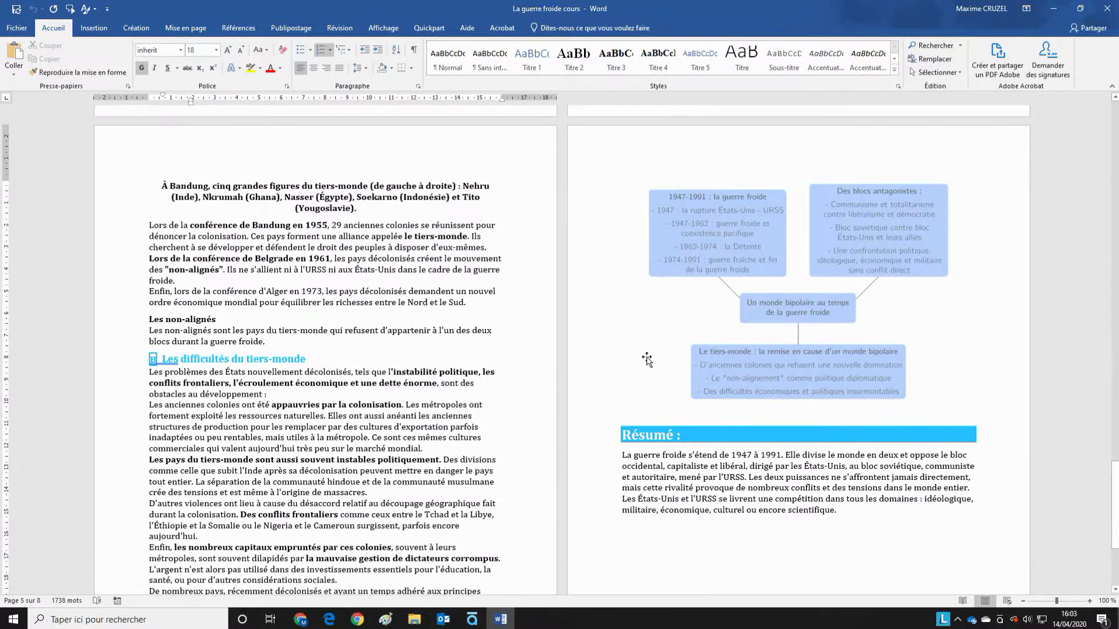
scroll(646, 359, "up", 15)
scroll(647, 358, "up", 15)
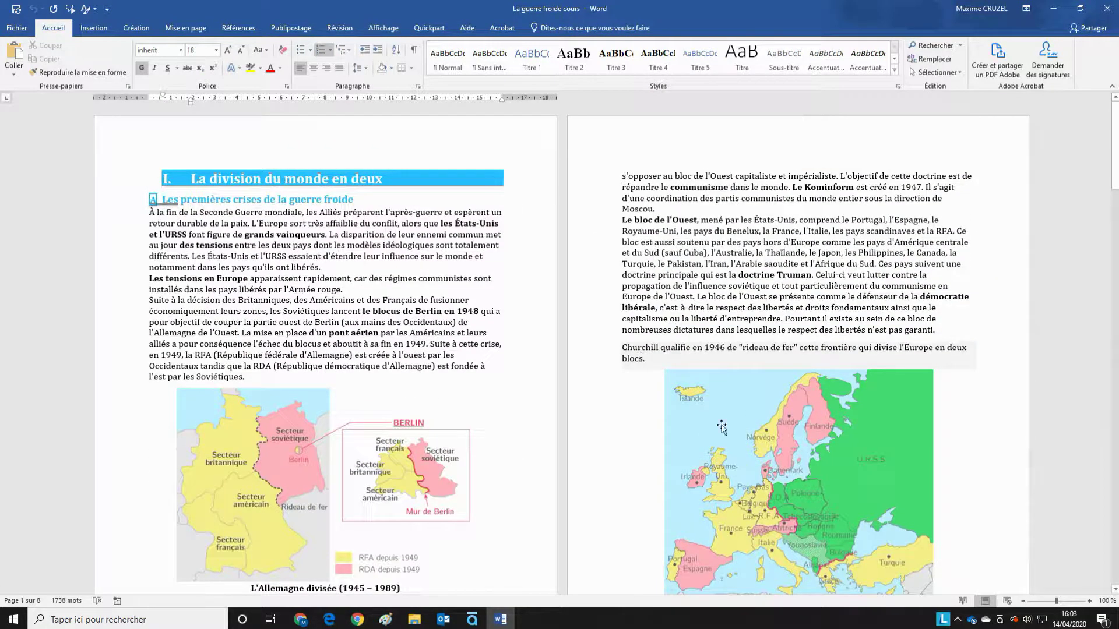
Examine the overall layout of the course document with several pages side by side, including its maps, section headings and diagram.
left_click_drag(1056, 601, 1028, 602)
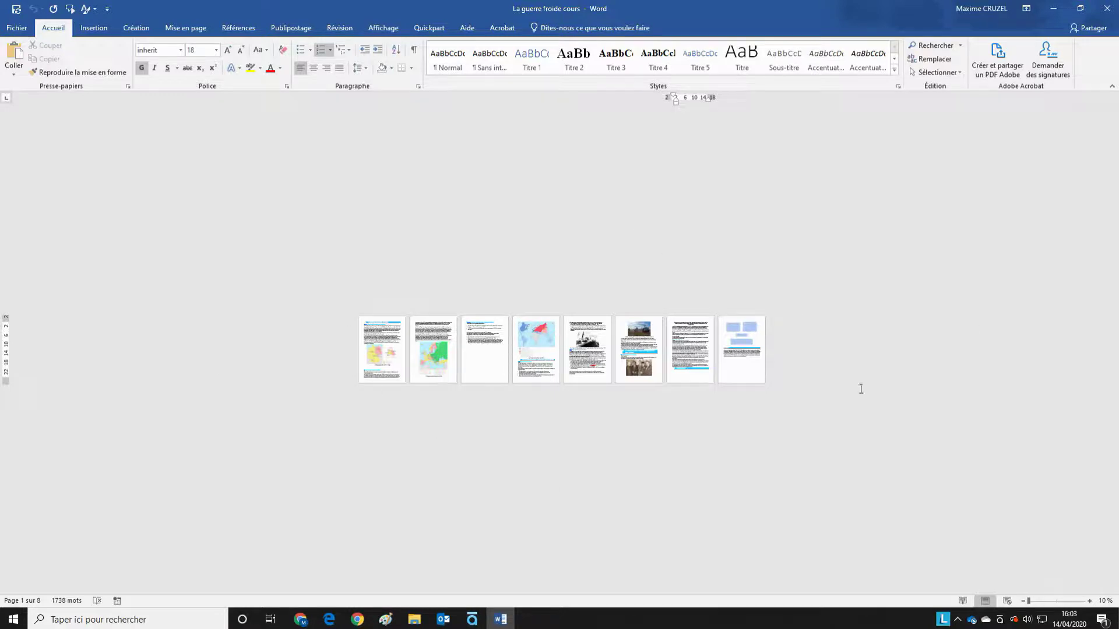
left_click(1038, 602)
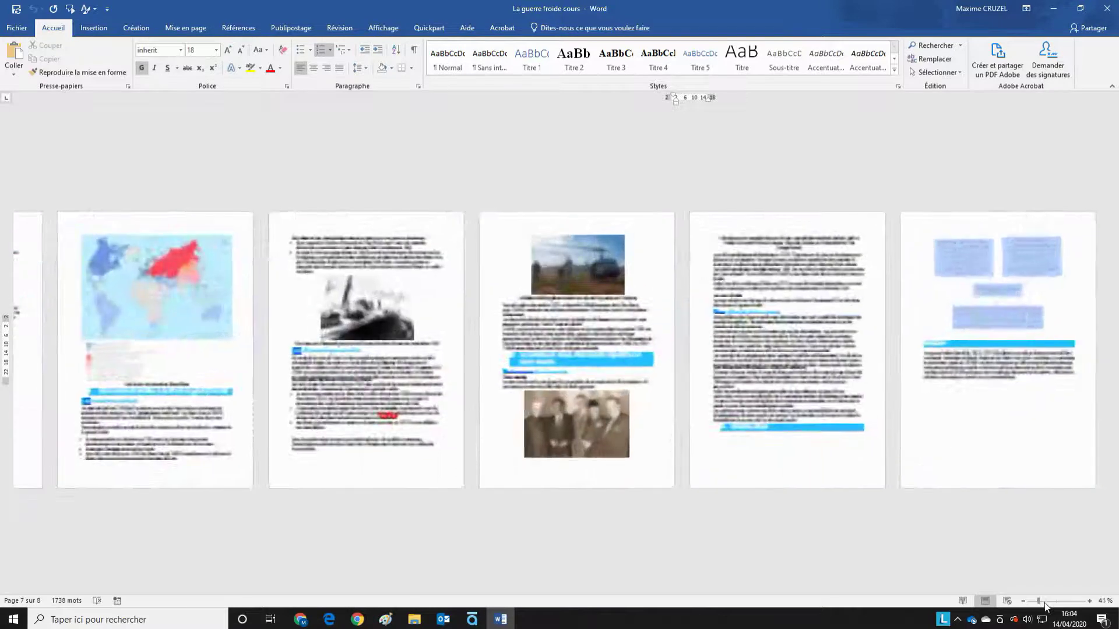
left_click(1045, 602)
scroll(400, 303, "up", 3)
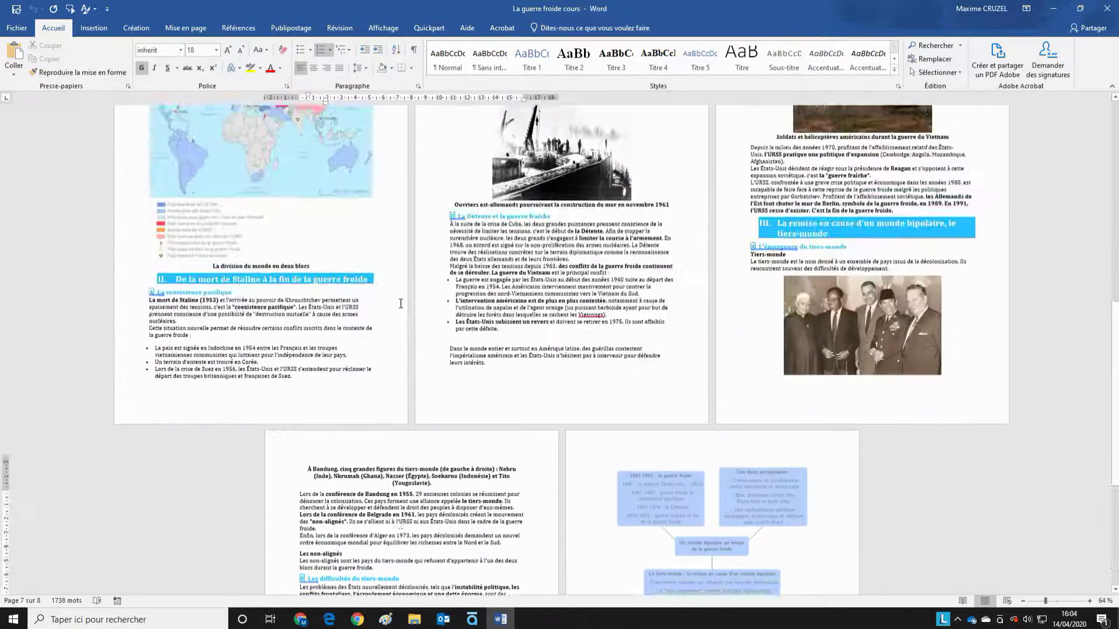
scroll(400, 304, "up", 10)
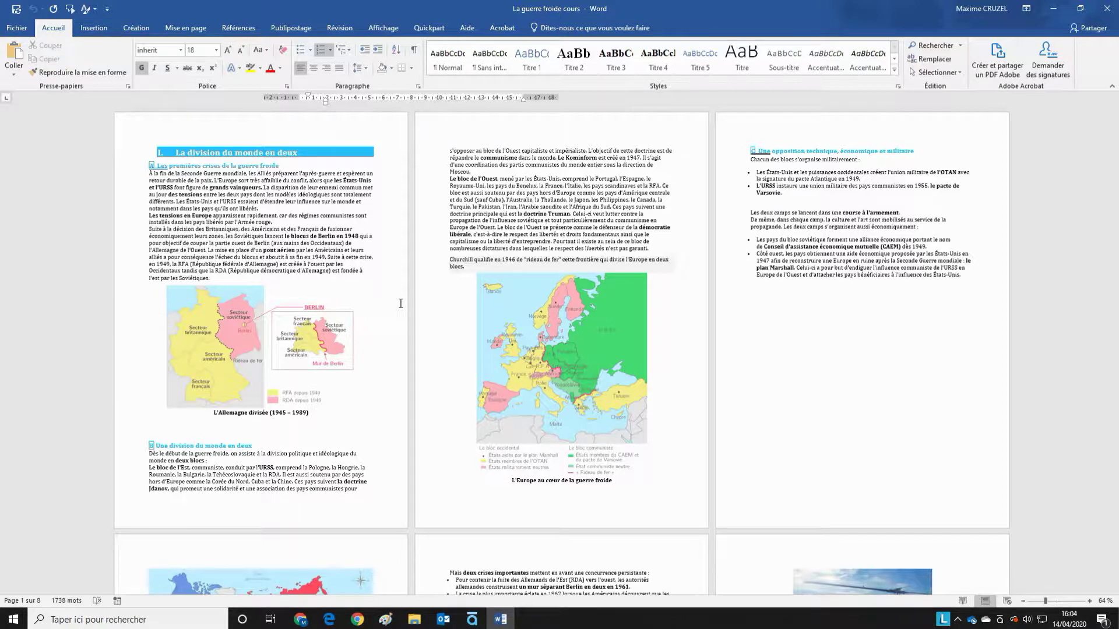
mouse_move(1045, 601)
left_mouse_down()
mouse_move(1058, 604)
mouse_move(1028, 605)
mouse_move(1039, 604)
left_mouse_up()
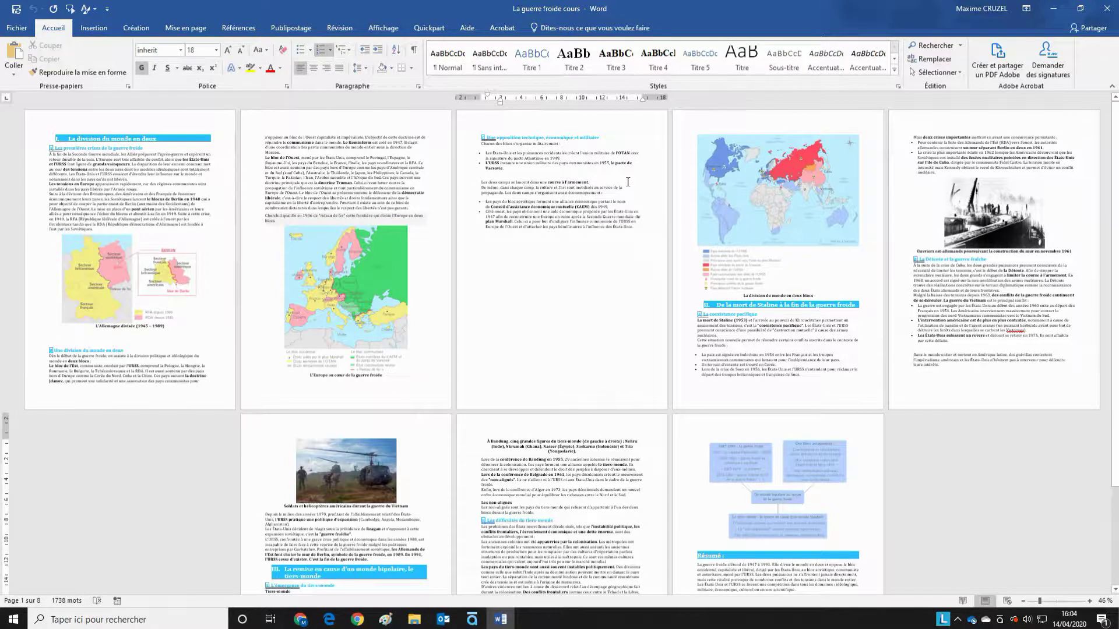
scroll(769, 333, "down", 3)
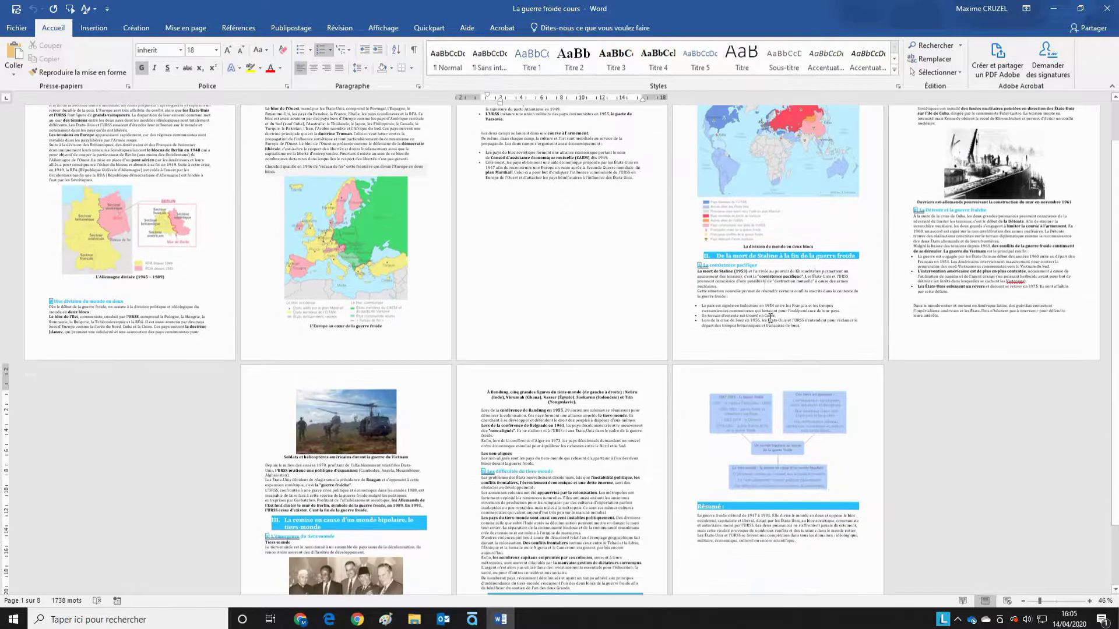
left_click(769, 334)
scroll(769, 333, "up", 3)
scroll(384, 418, "down", 3)
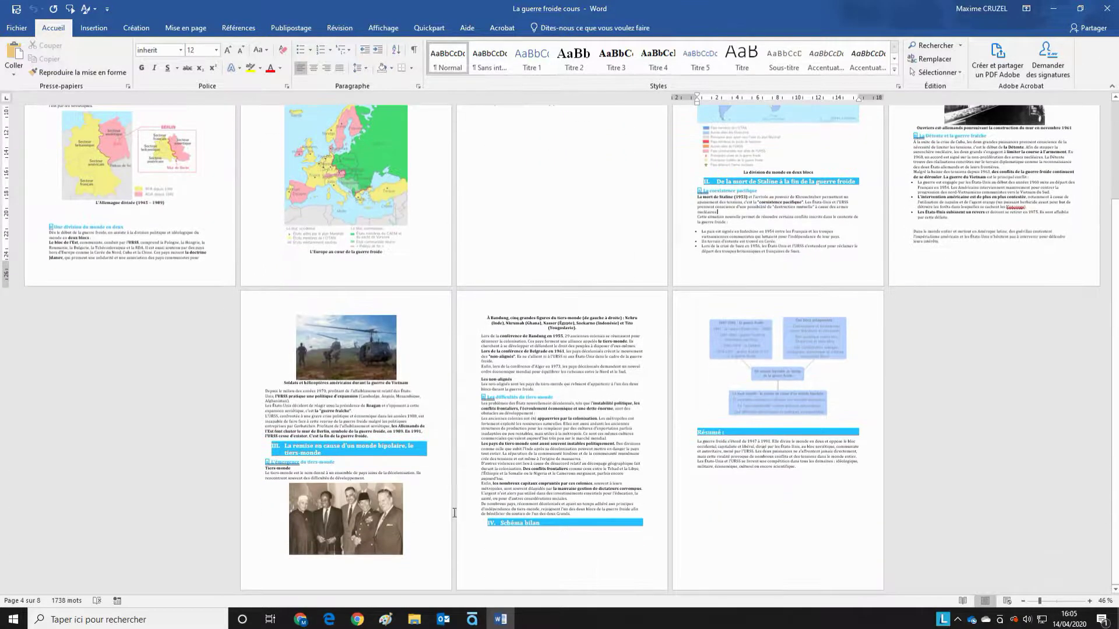
scroll(580, 434, "up", 3)
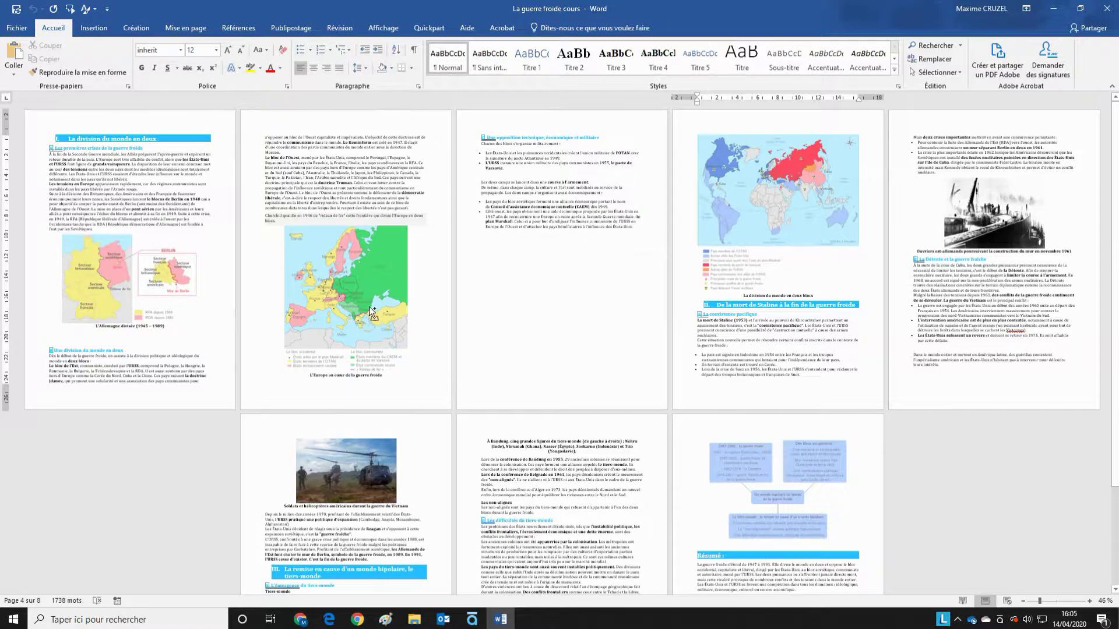
Copy section I, "La division du monde en deux", from its heading through the world map caption "La division du monde en deux blocs".
scroll(369, 307, "up", 5)
scroll(370, 304, "up", 10)
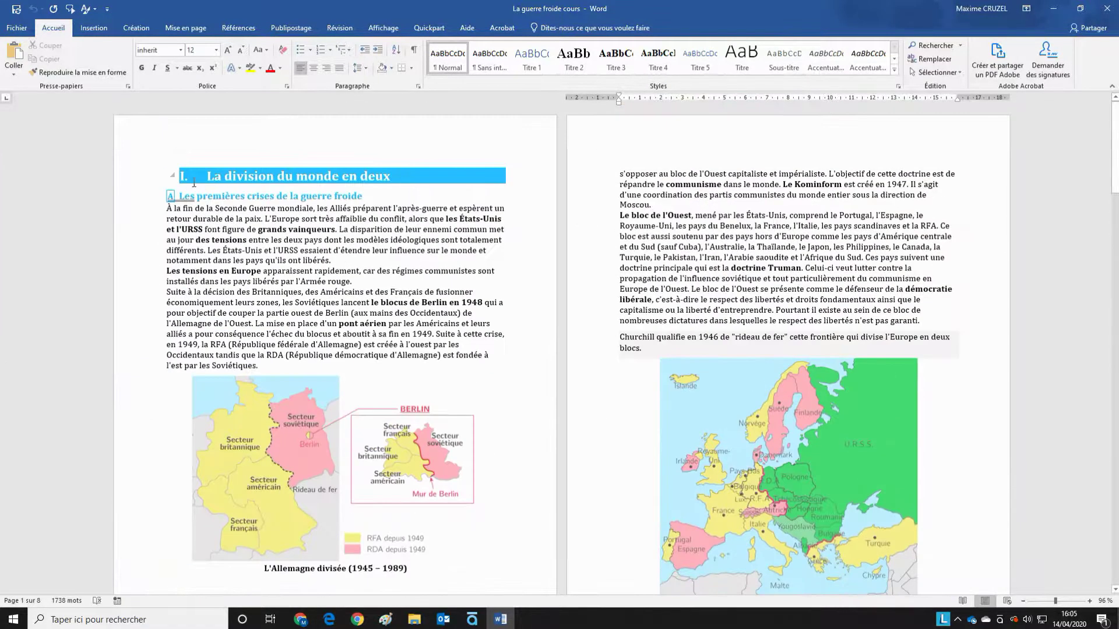
left_click(184, 183)
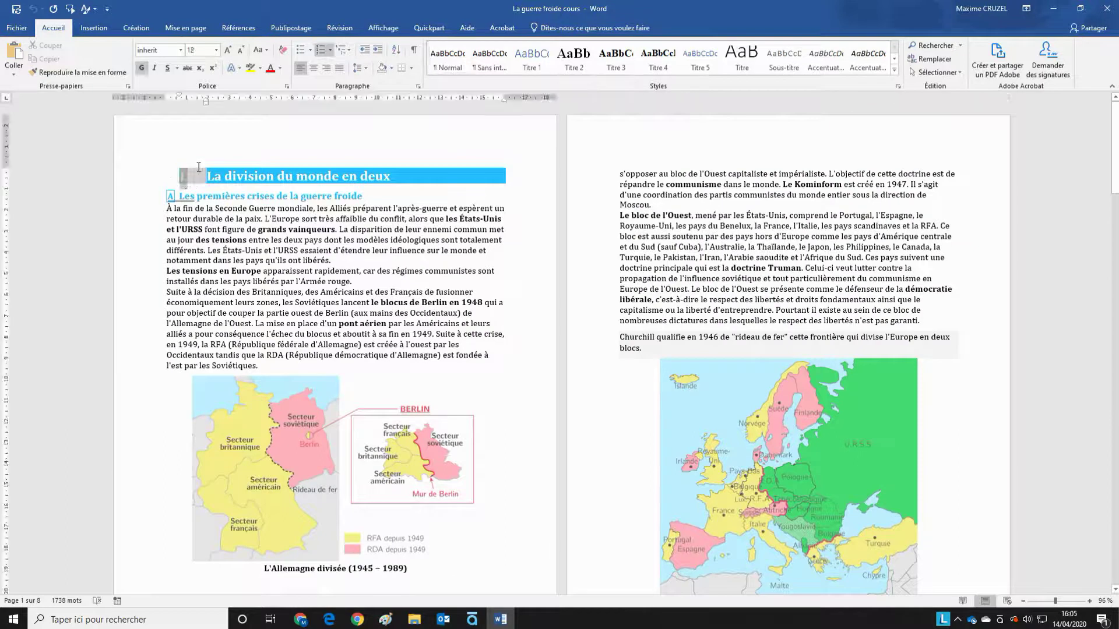
key("ctrl+a")
left_click(200, 229)
left_click(205, 178)
scroll(520, 302, "down", 15)
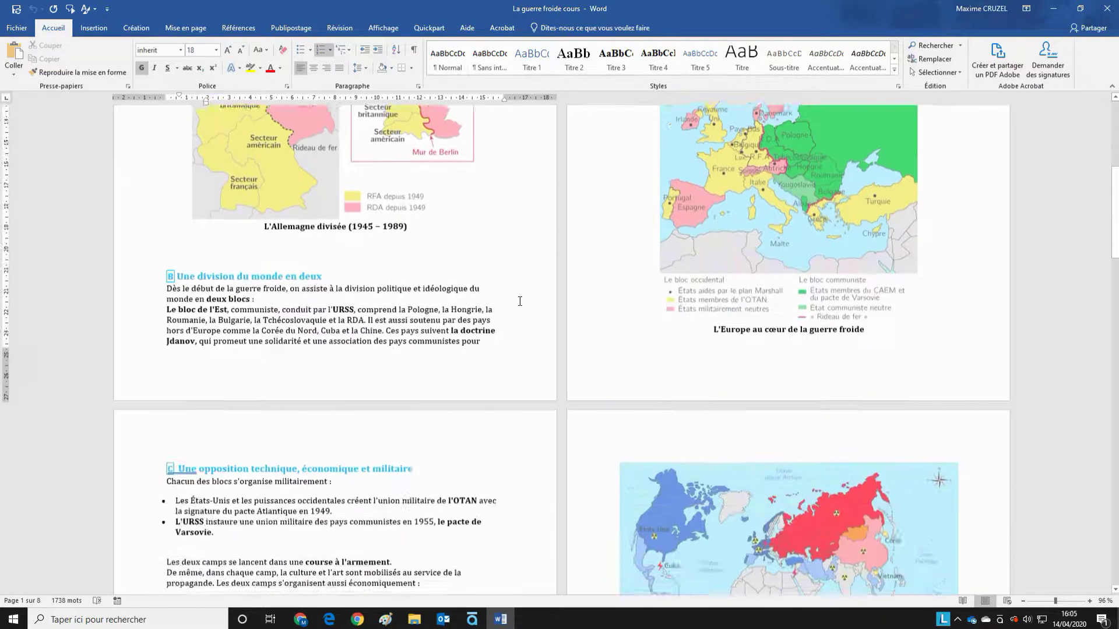
scroll(518, 303, "down", 8)
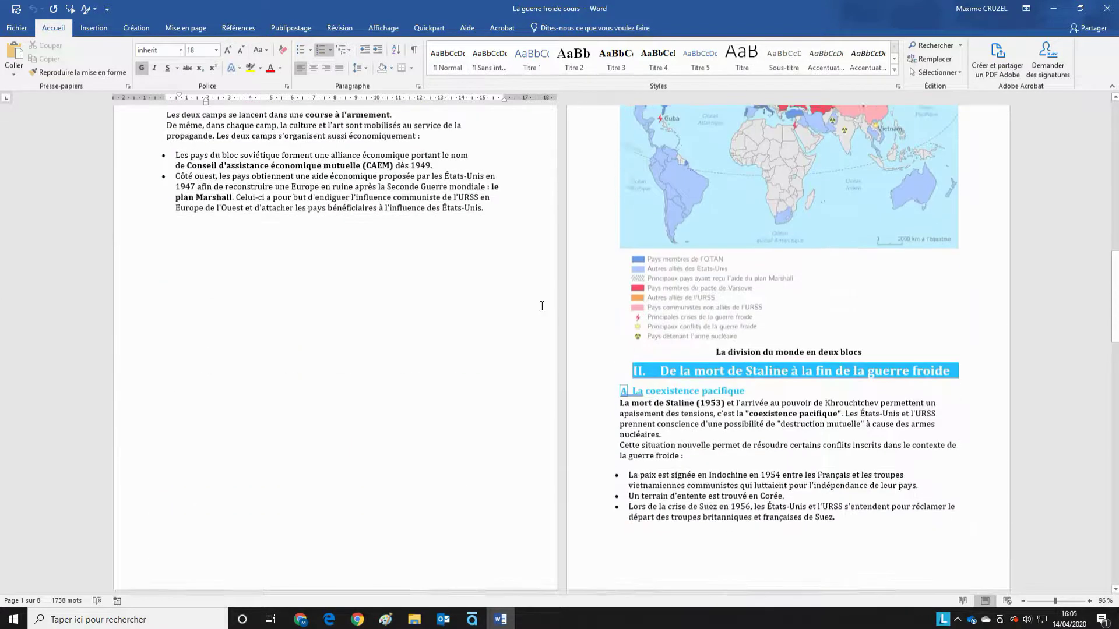
scroll(545, 320, "up", 12)
scroll(545, 320, "down", 10)
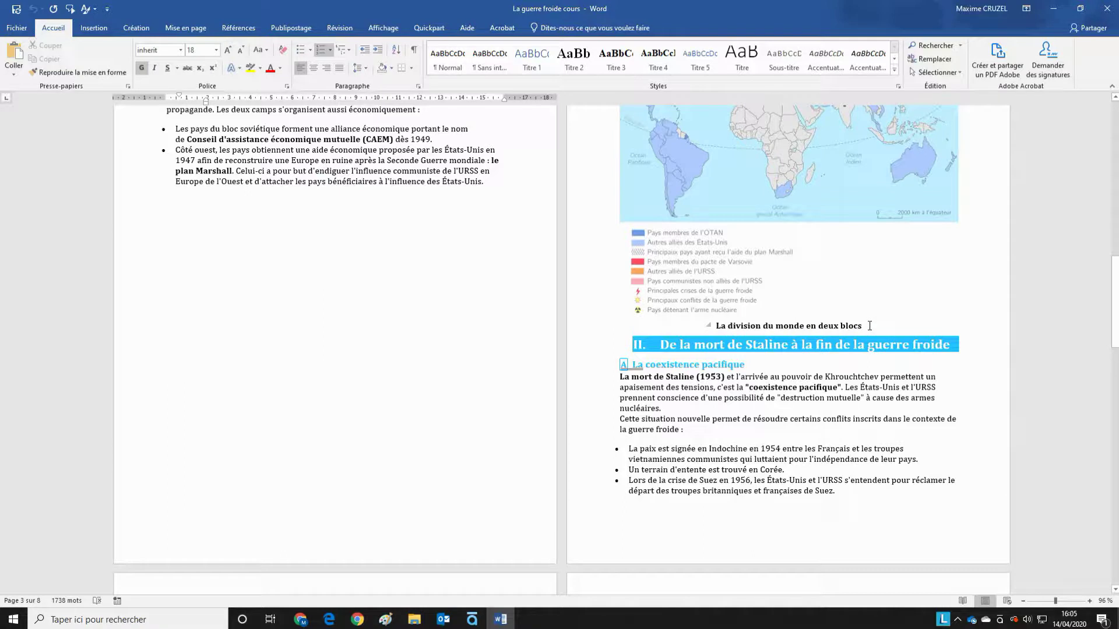
left_click(868, 325, "shift")
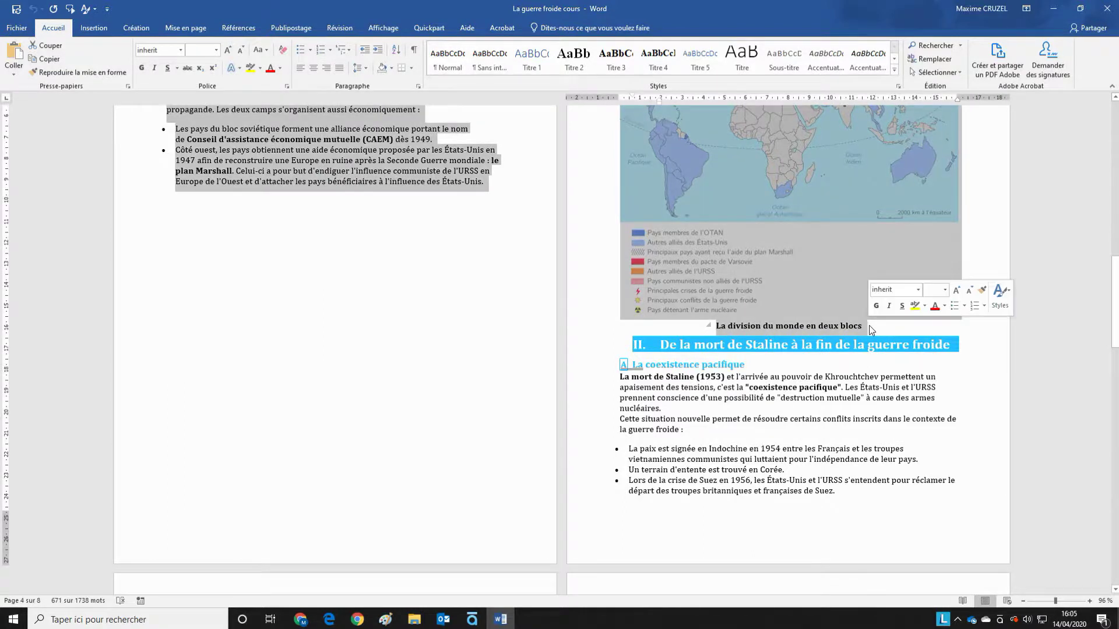
scroll(868, 325, "up", 15)
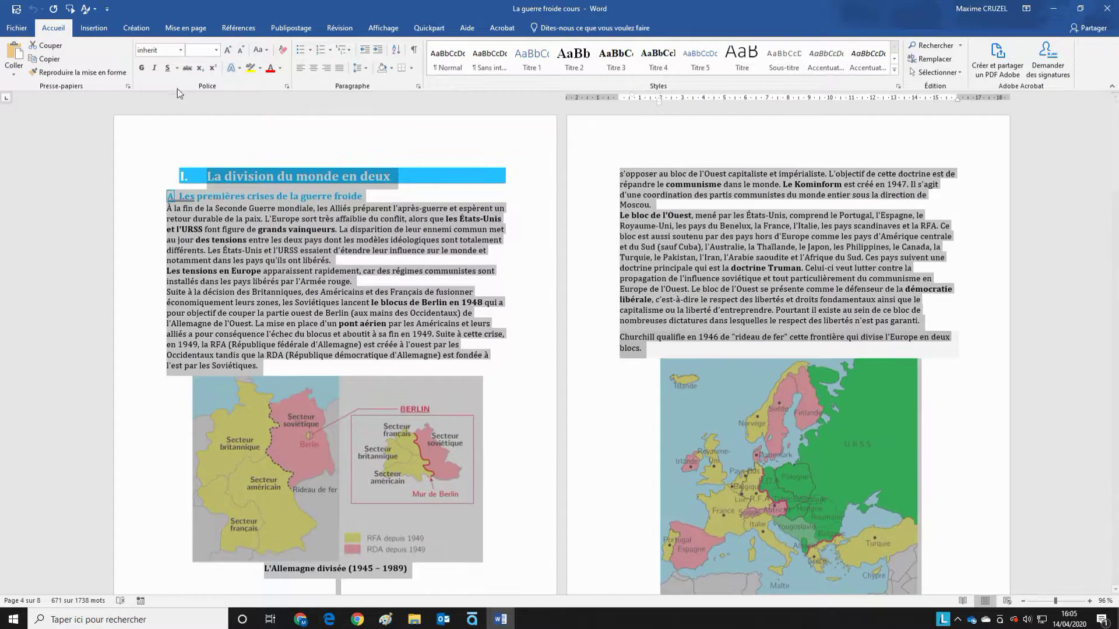
scroll(669, 354, "down", 15)
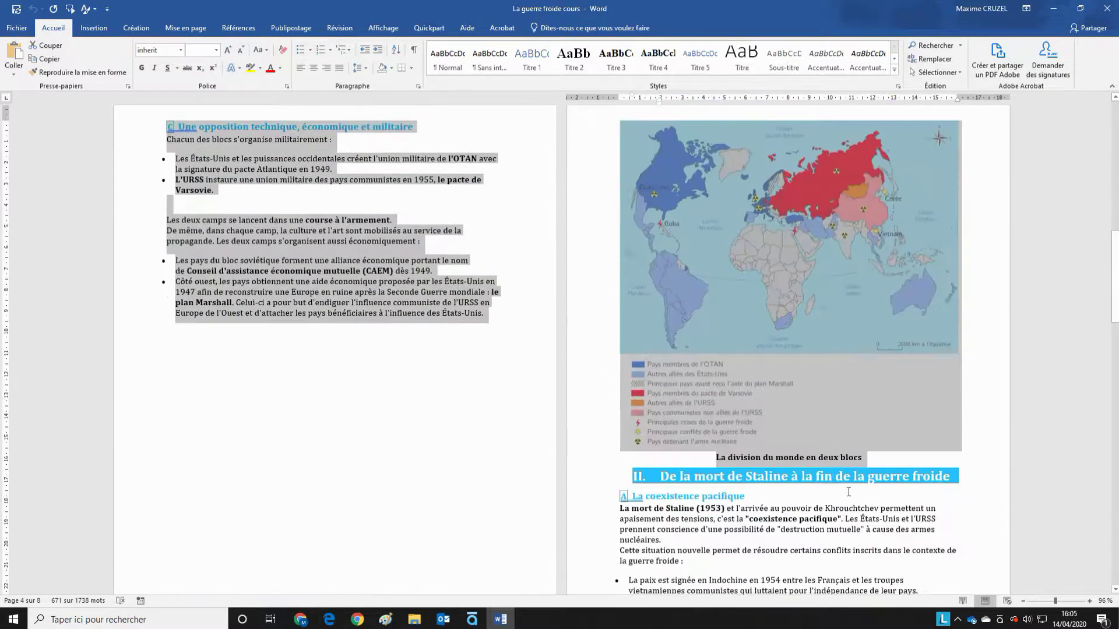
left_click(859, 453)
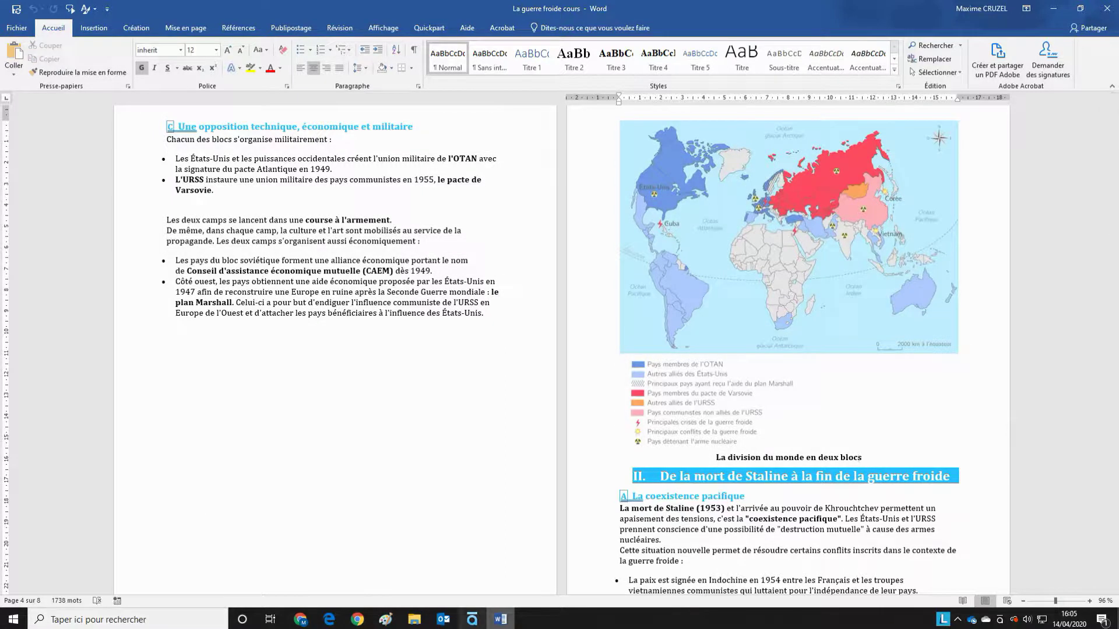
Create a new blank document and paste the copied section I into it.
left_click(22, 30)
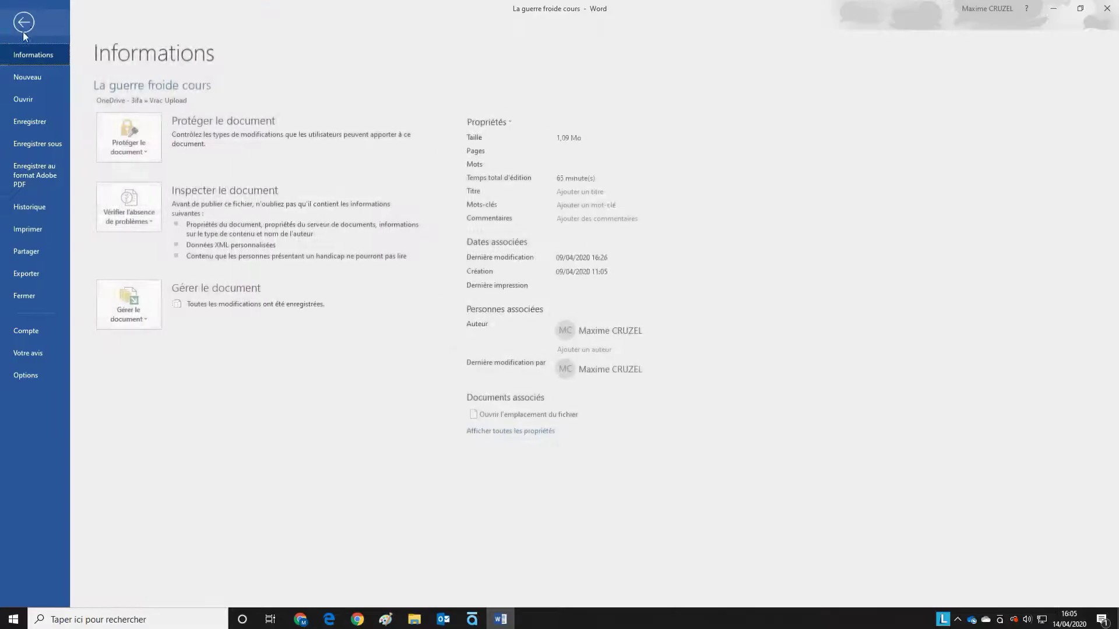
left_click(29, 76)
left_click(163, 191)
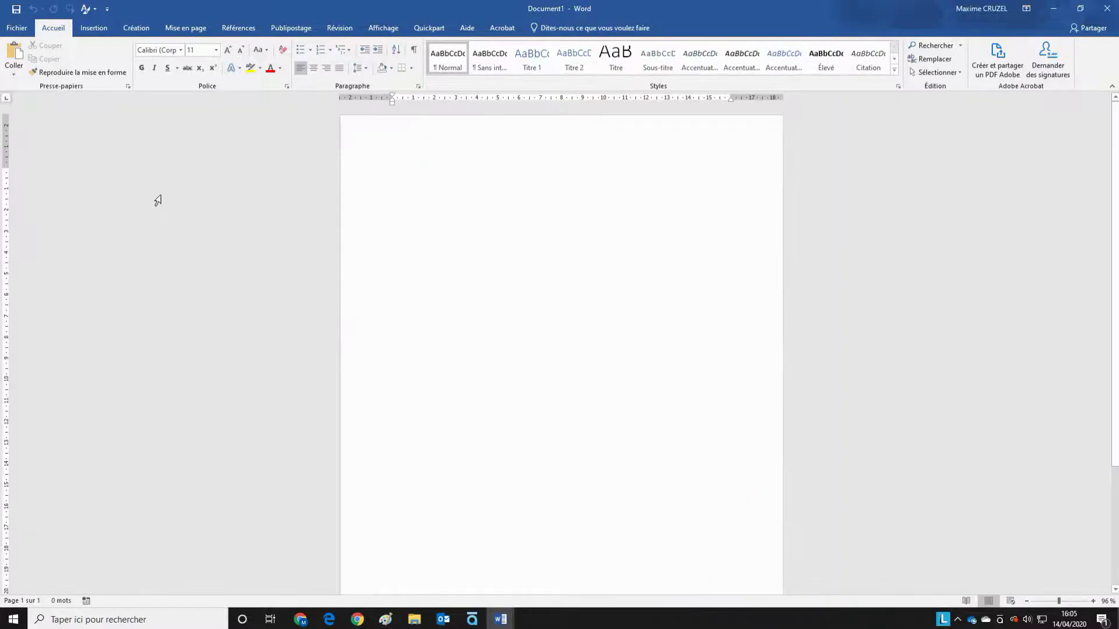
key("ctrl+v")
scroll(306, 293, "down", 6)
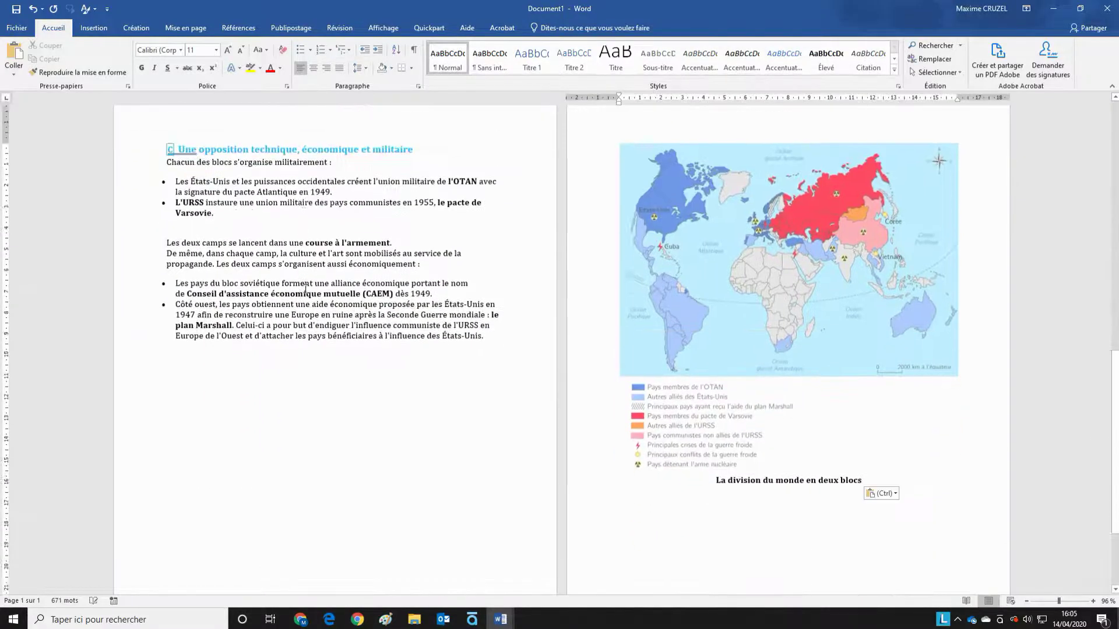
scroll(305, 293, "up", 10)
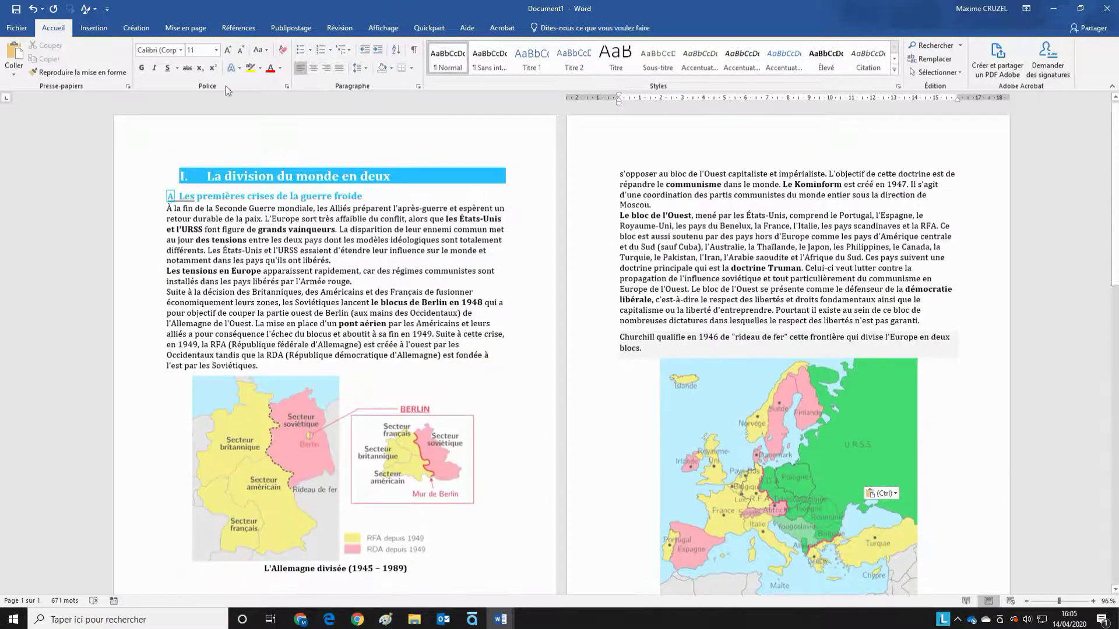
Save the new document on the Desktop (Bureau) as a Word file named "I La division du monde en deux".
left_click(17, 28)
left_click(52, 151)
left_click(131, 348)
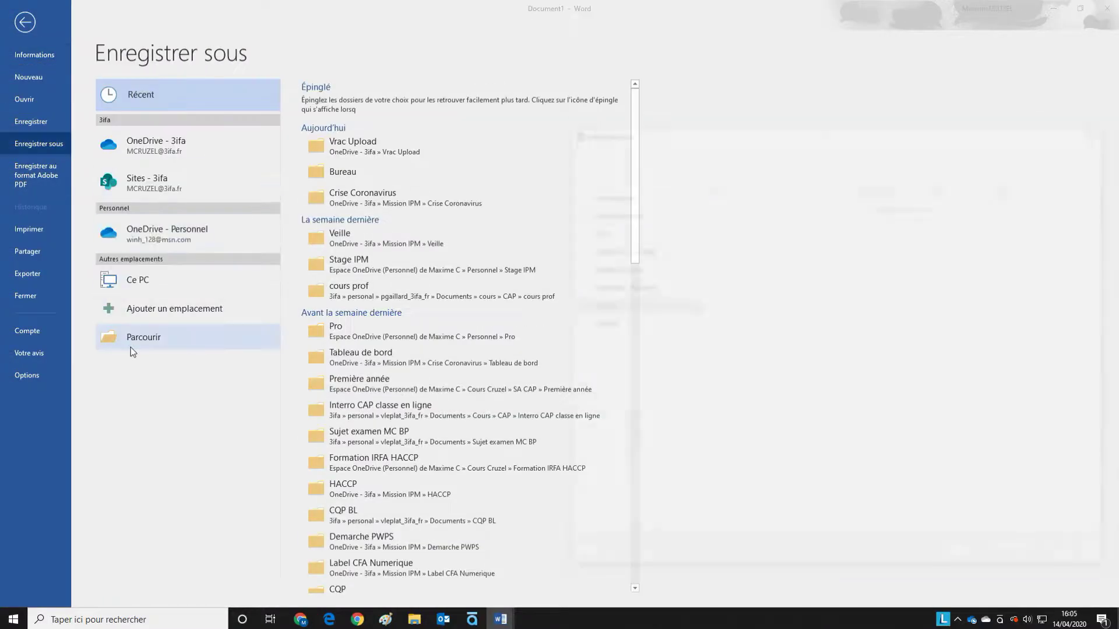
left_click(623, 290)
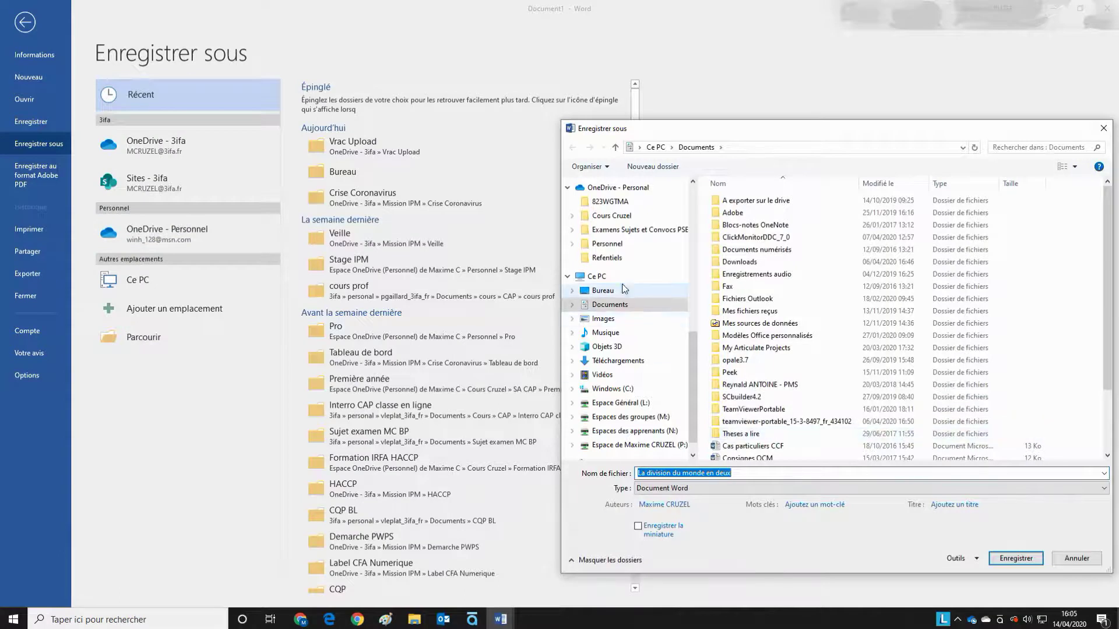
left_click(638, 473)
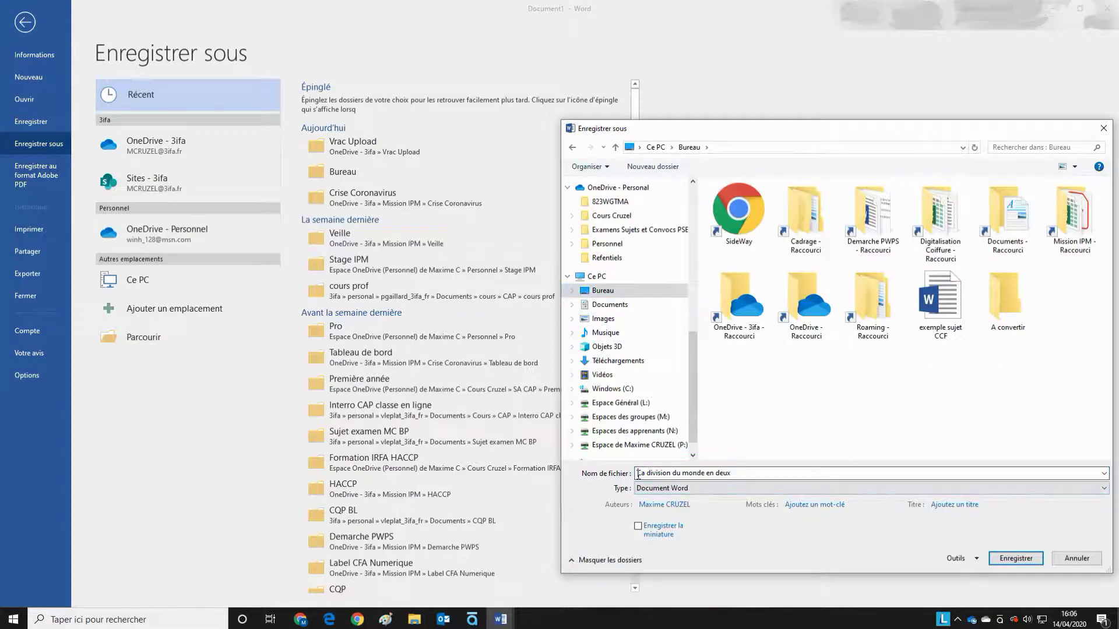
type("I")
left_click(1016, 559)
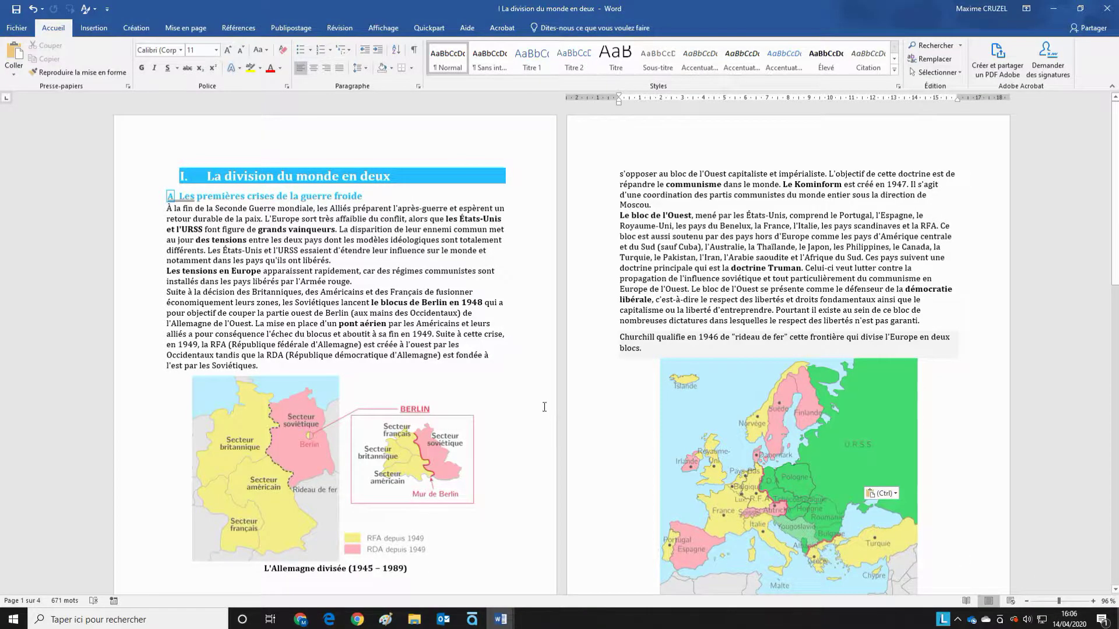
Check the saved section document from its first heading to the world map on the last page.
scroll(512, 268, "down", 10)
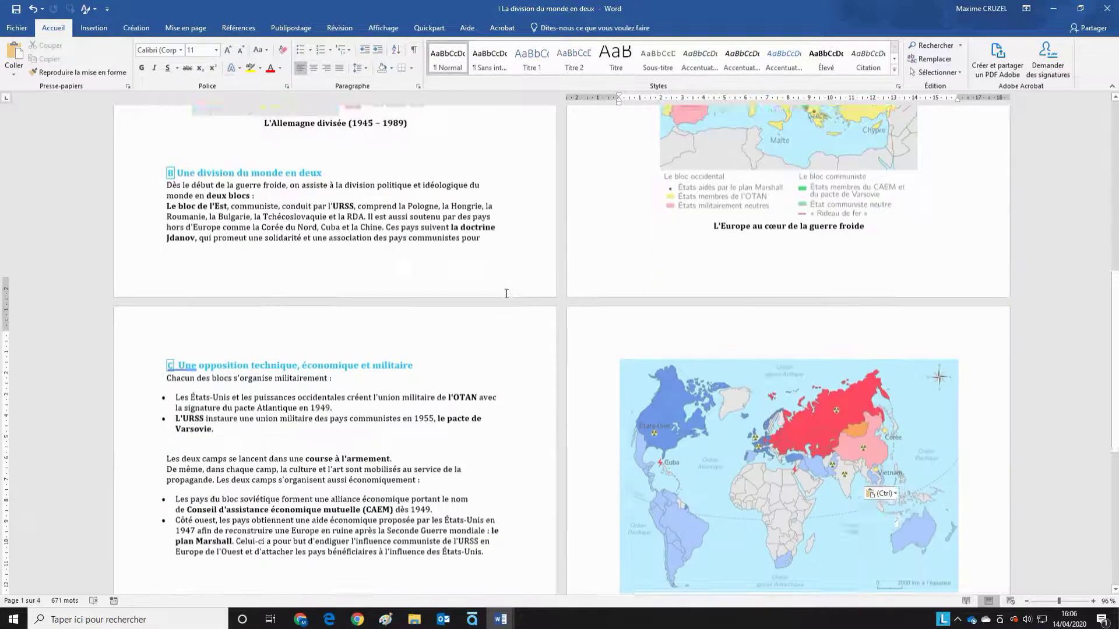
scroll(506, 293, "down", 1)
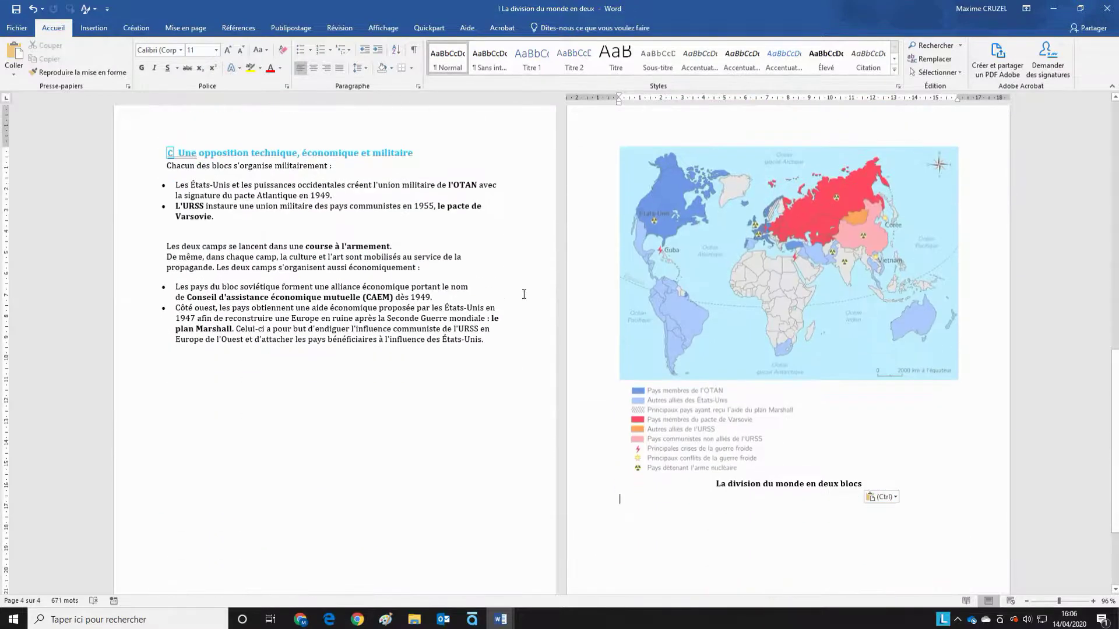
scroll(524, 295, "up", 10)
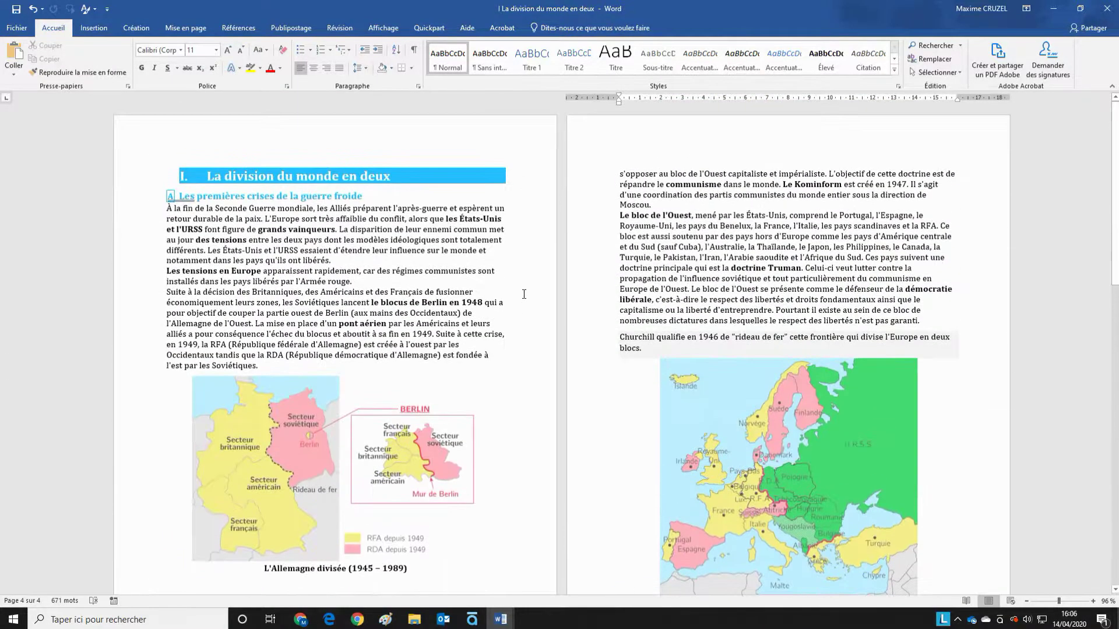
scroll(524, 295, "down", 5)
scroll(524, 303, "up", 5)
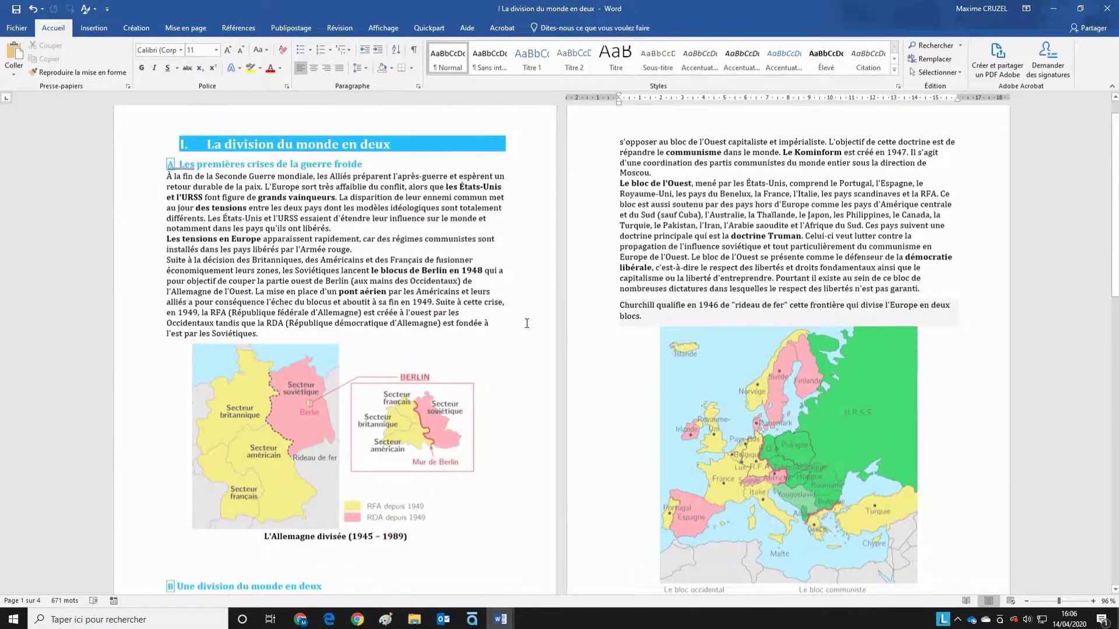
scroll(527, 323, "up", 1)
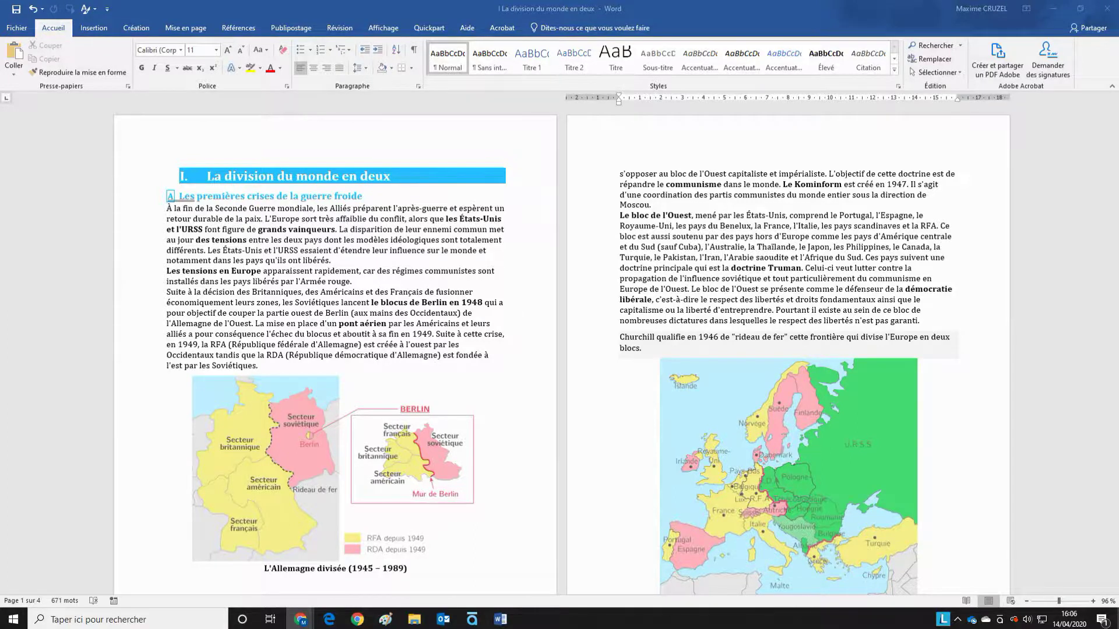
Switch to itslearning and add a folder titled "Cours n°1 : La guerre froide" to the workspace's resources.
key("alt+Tab")
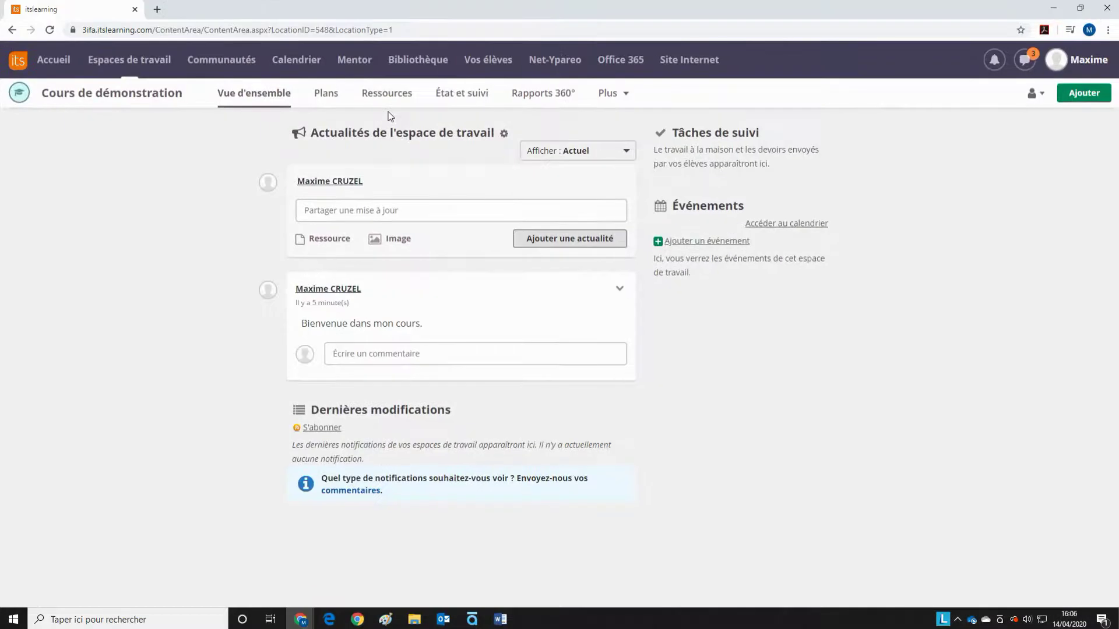
left_click(387, 95)
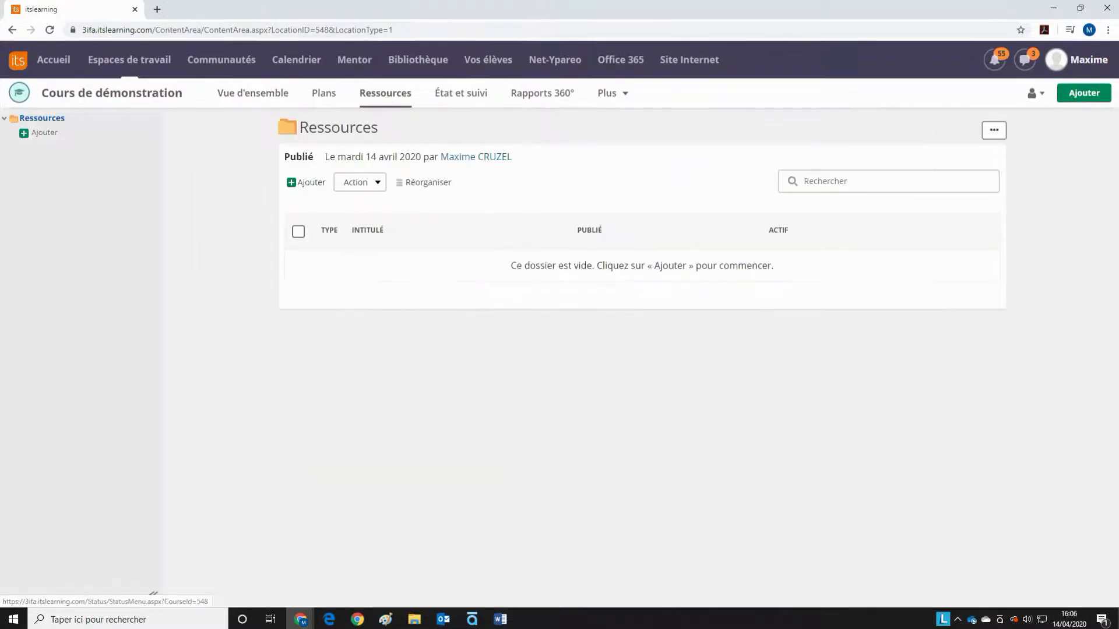
left_click(300, 182)
left_click(314, 187)
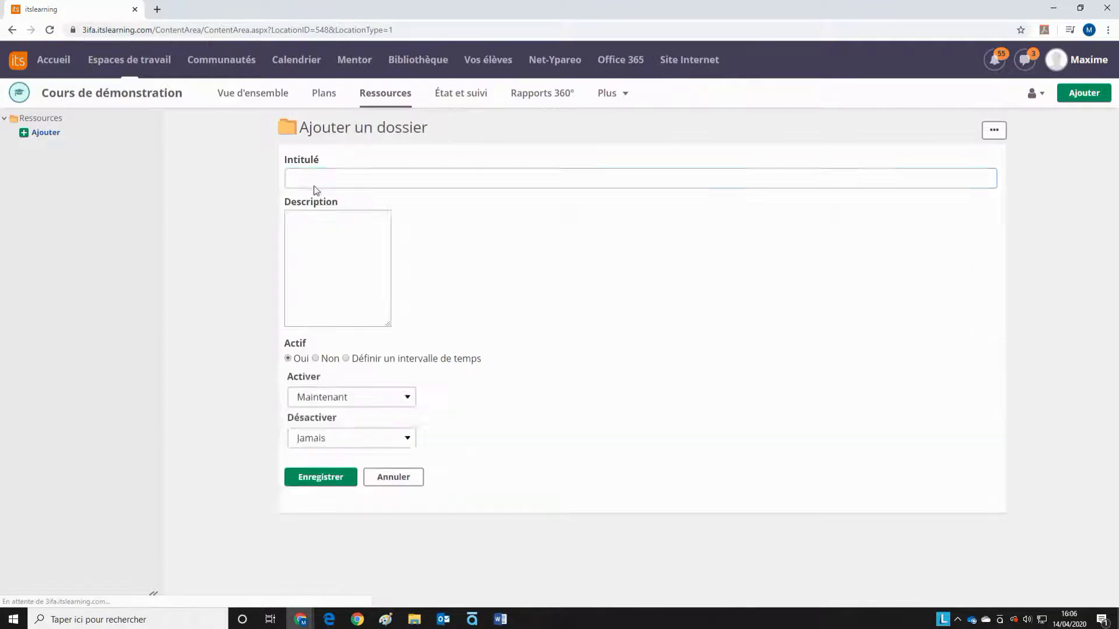
type("Cours n°1 :")
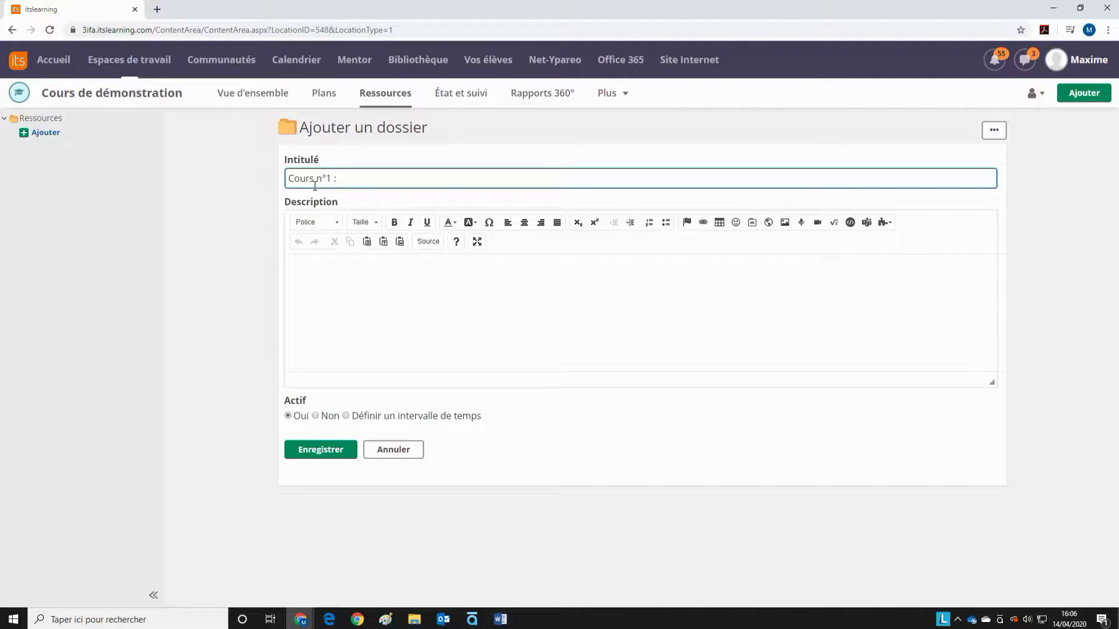
left_click(502, 625)
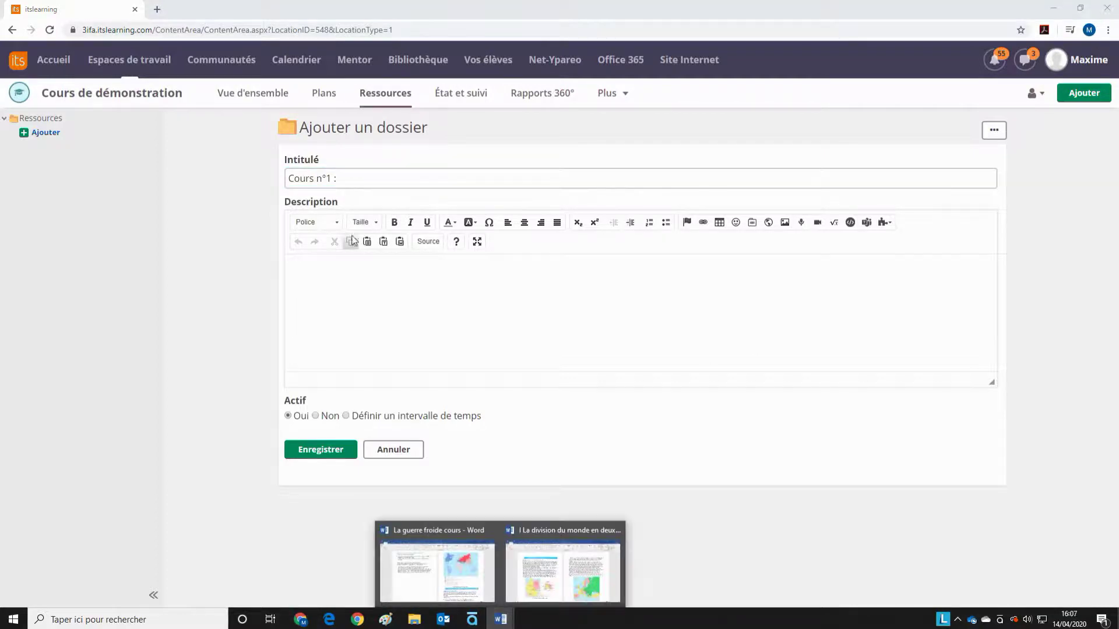
left_click(363, 177)
type("La guerre froide")
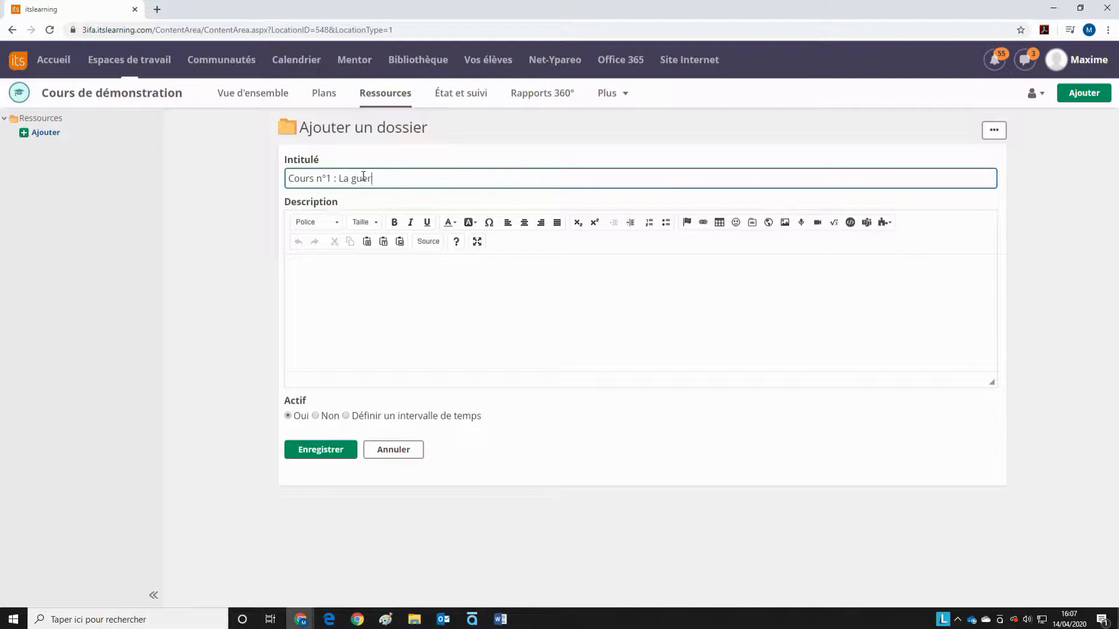
left_click(324, 453)
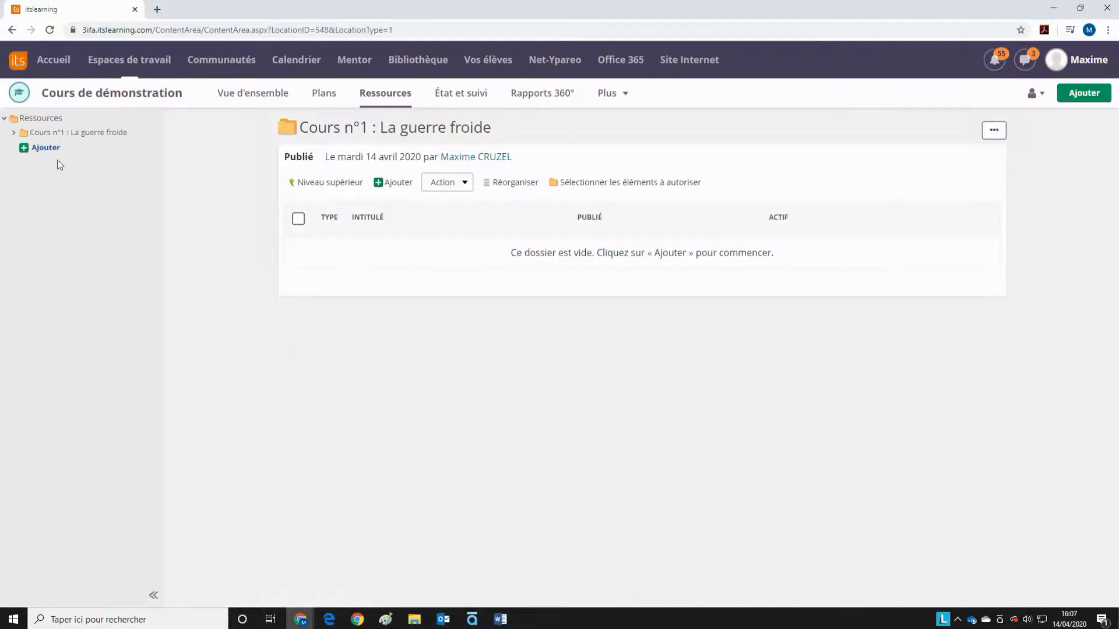
Upload "I La division du monde en deux" from the computer's Desktop (Bureau) to the "Cours n°1 : La guerre froide" folder and save it.
left_click(393, 184)
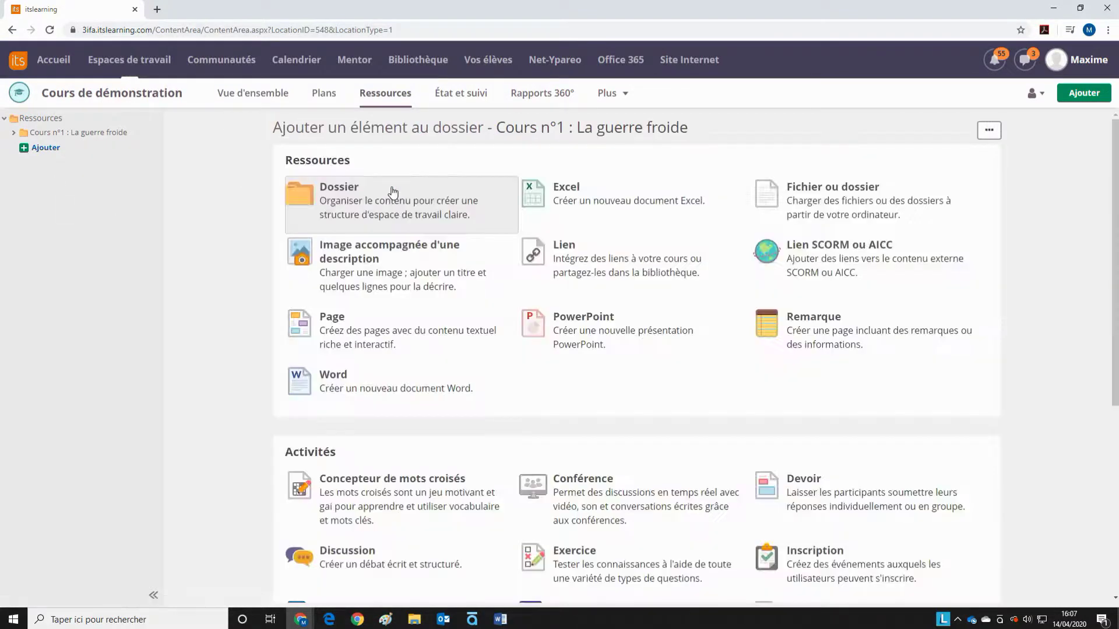
left_click(930, 199)
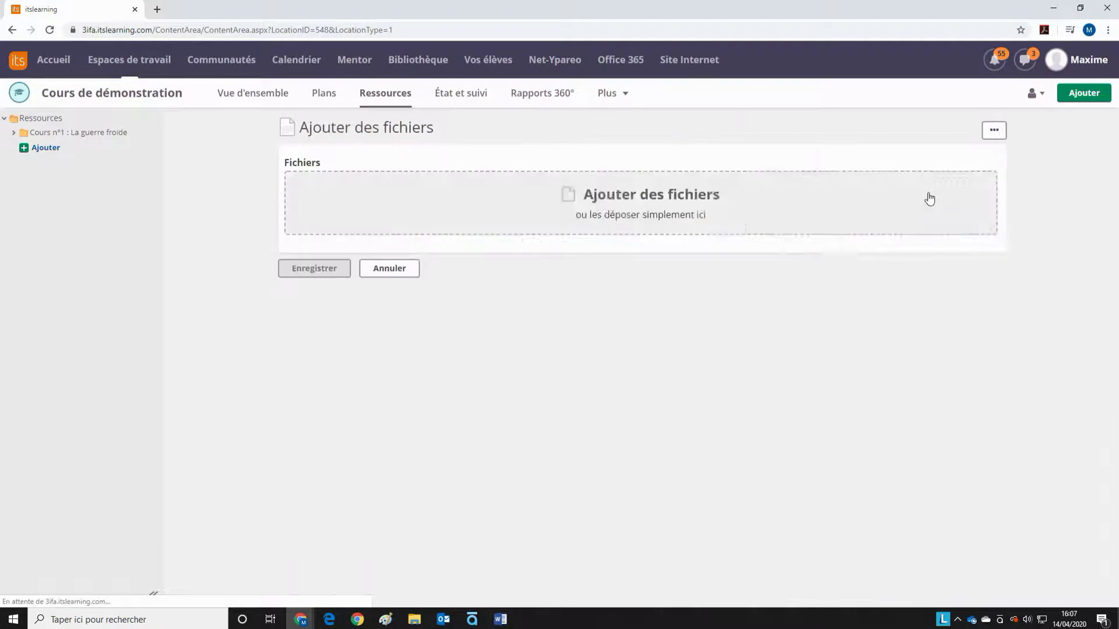
left_click(588, 194)
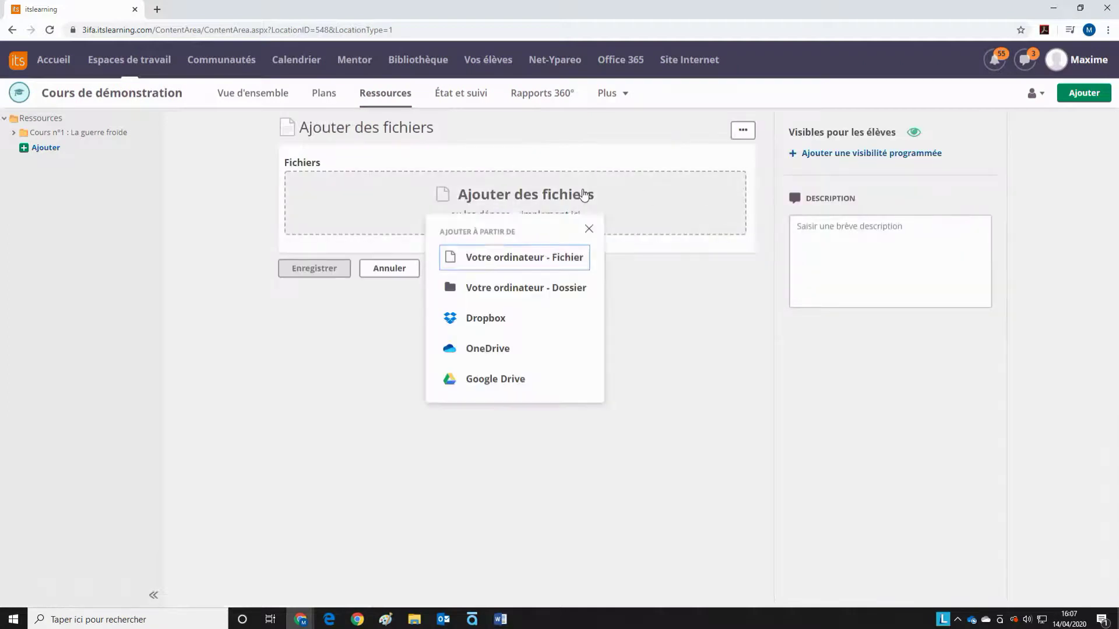
left_click(478, 259)
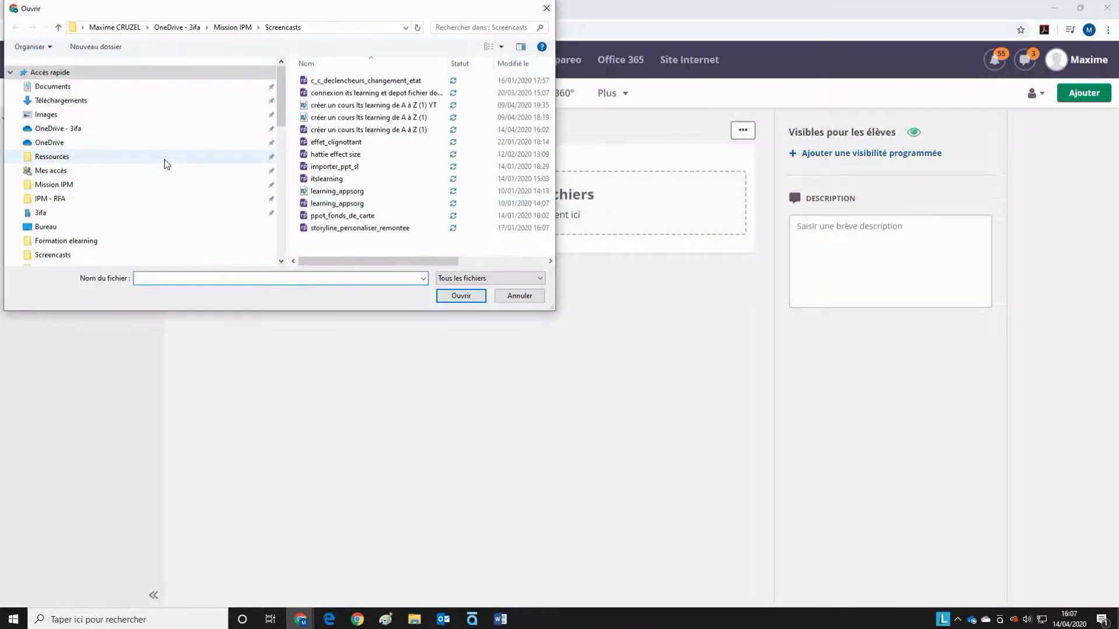
left_click(72, 228)
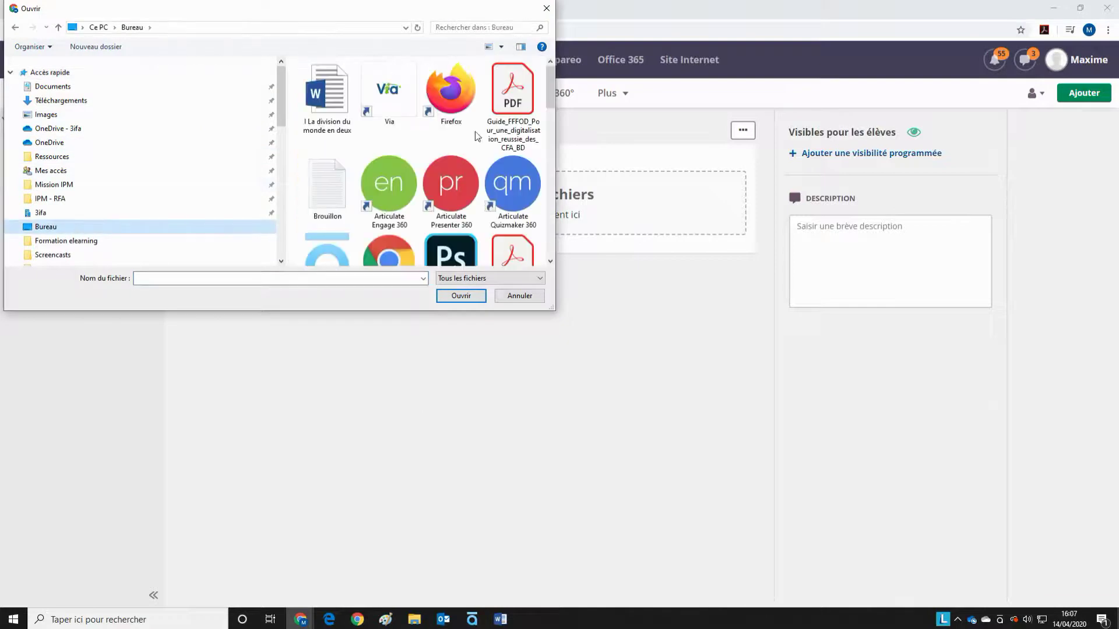
double_click(322, 108)
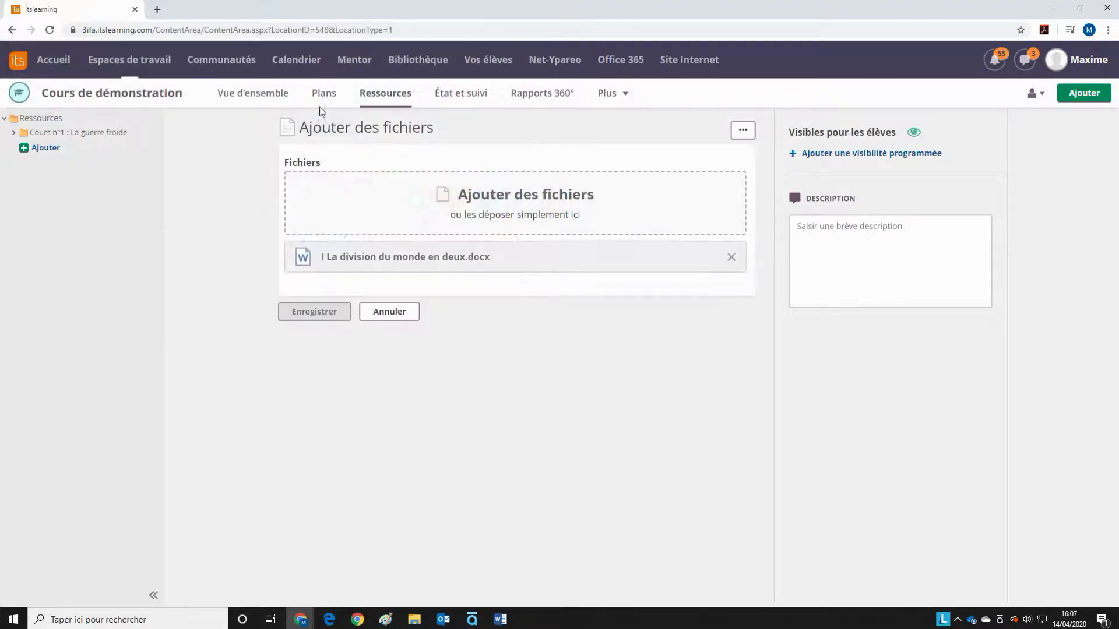
left_click(337, 313)
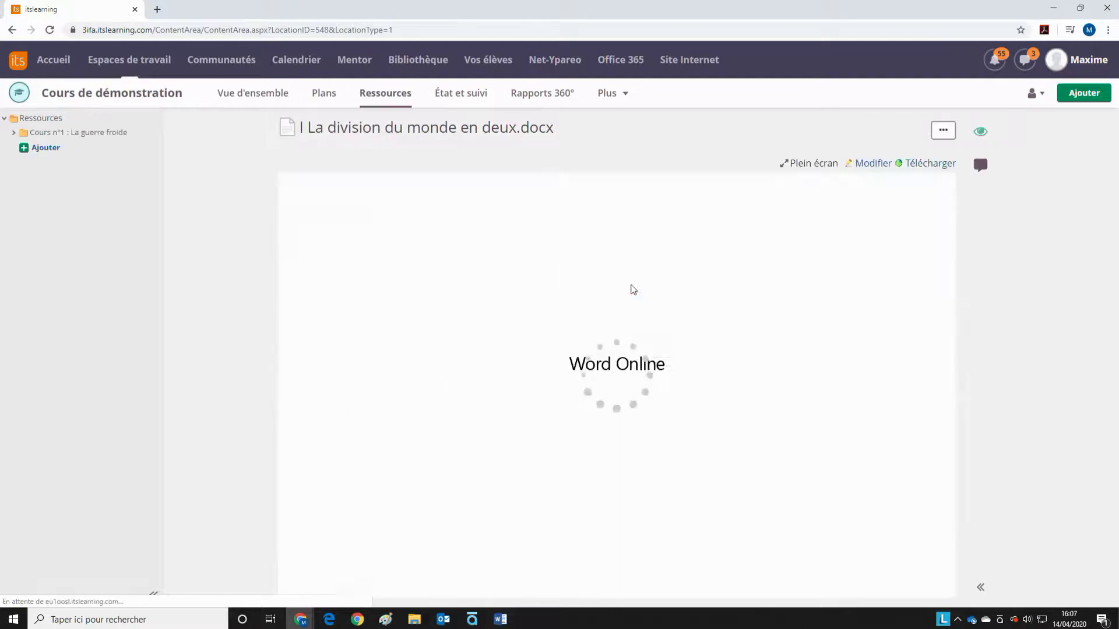
Examine the uploaded document's text and maps in the Word Online preview, from the first heading to the last page and back.
scroll(603, 324, "down", 6)
scroll(603, 324, "down", 15)
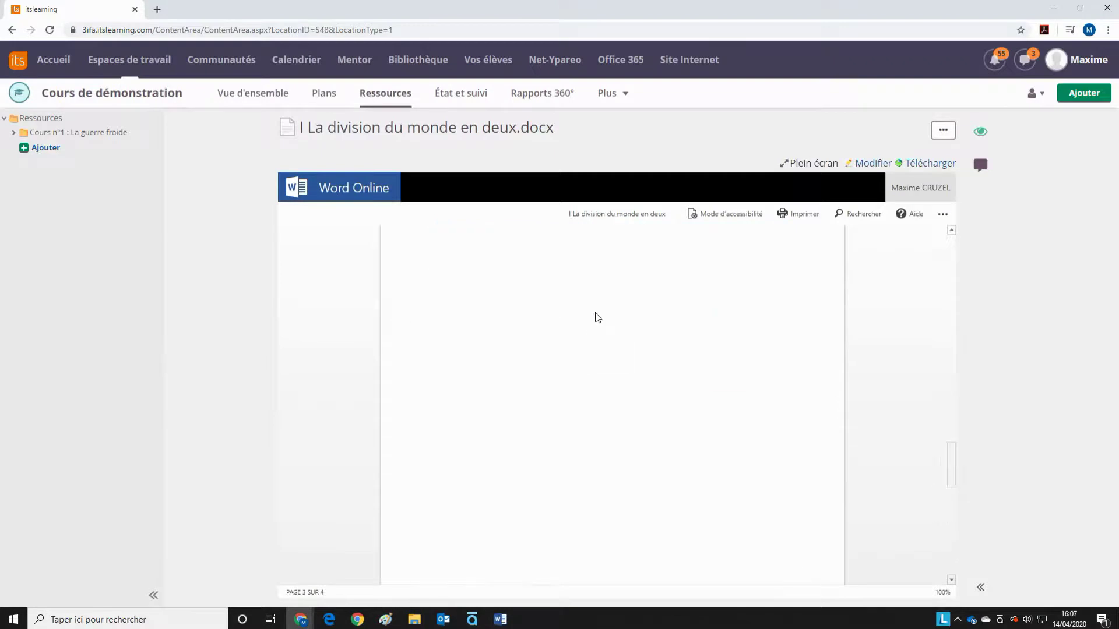
scroll(598, 318, "up", 20)
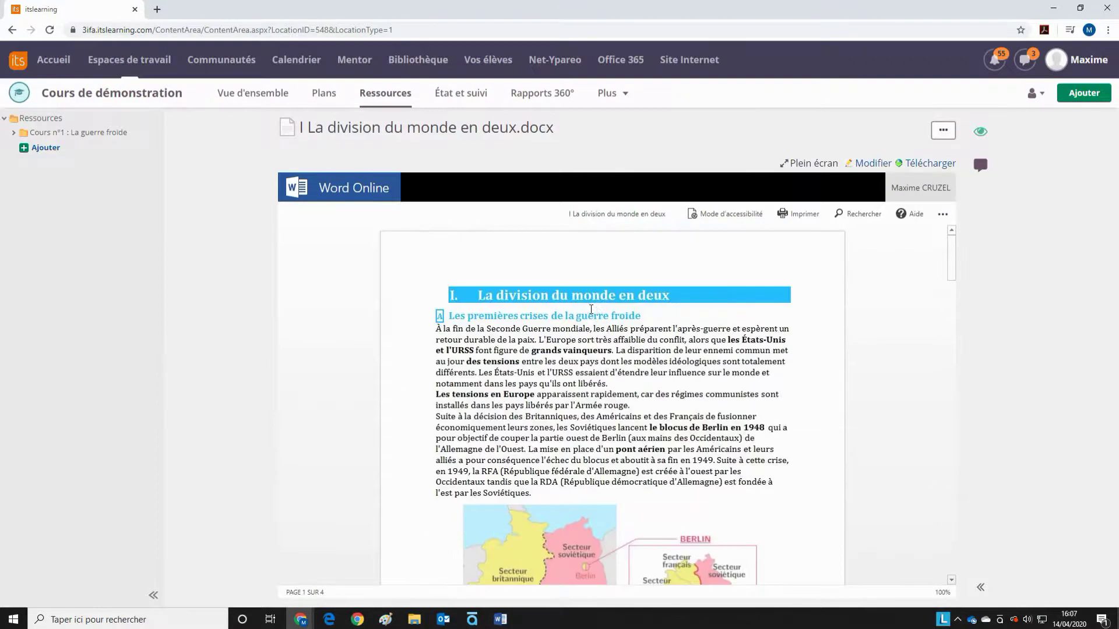
left_click_drag(467, 316, 567, 385)
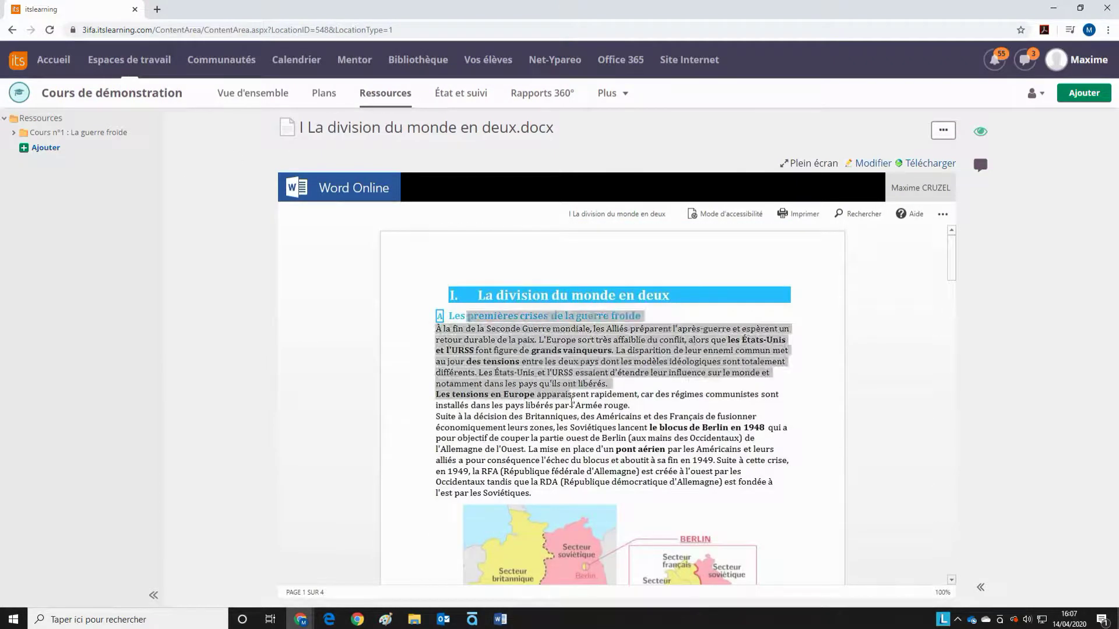
scroll(568, 397, "down", 15)
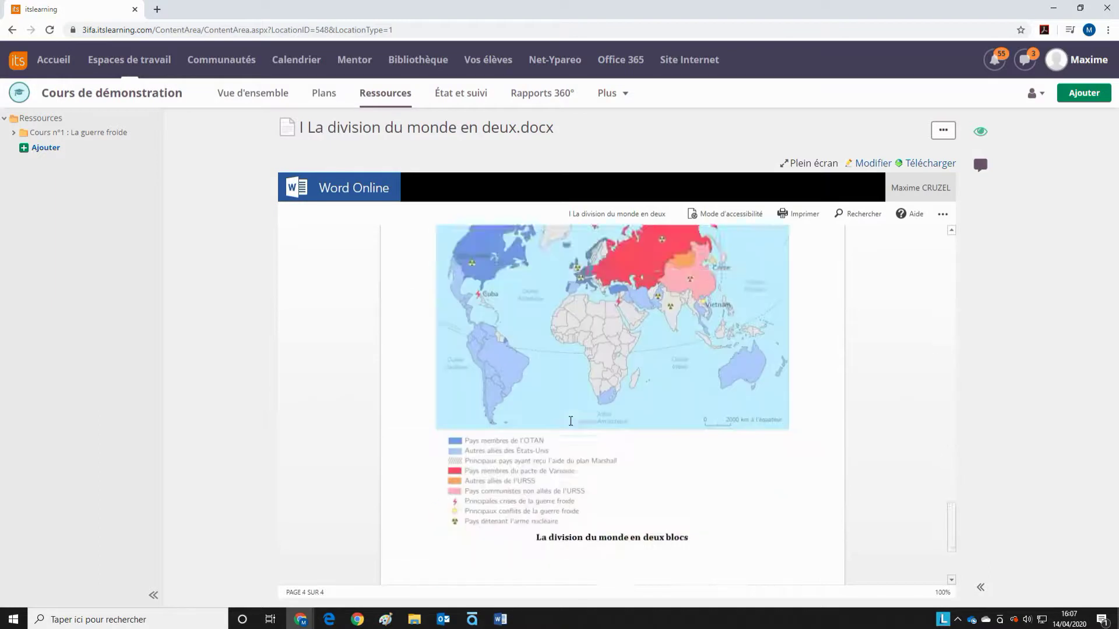
scroll(574, 414, "up", 12)
left_click_drag(489, 279, 590, 358)
left_click(579, 394)
double_click(470, 268)
left_click(470, 268)
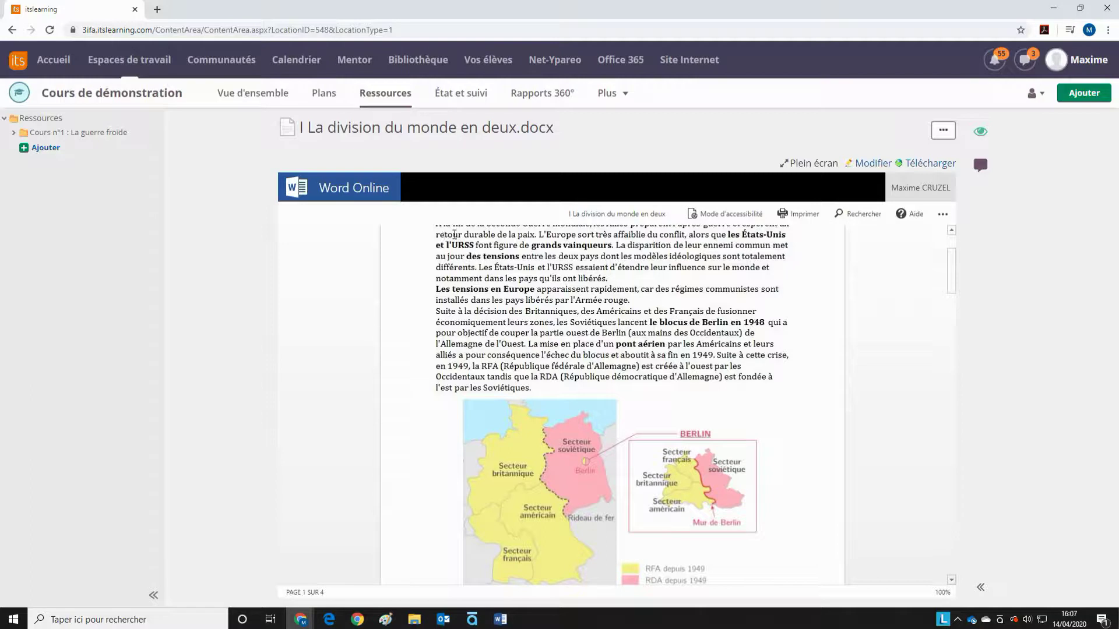
left_click_drag(523, 345, 483, 281)
left_click(484, 281)
scroll(487, 303, "up", 3)
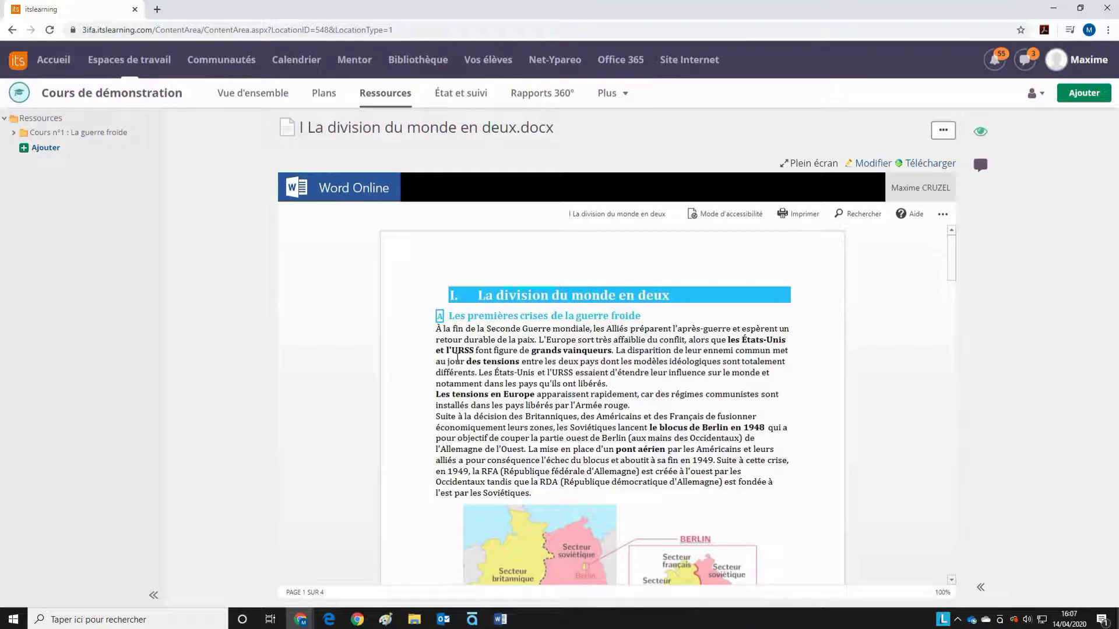
Simulate an iPhone X with the browser's developer tools and check how the uploaded document's pages display.
left_click(1108, 30)
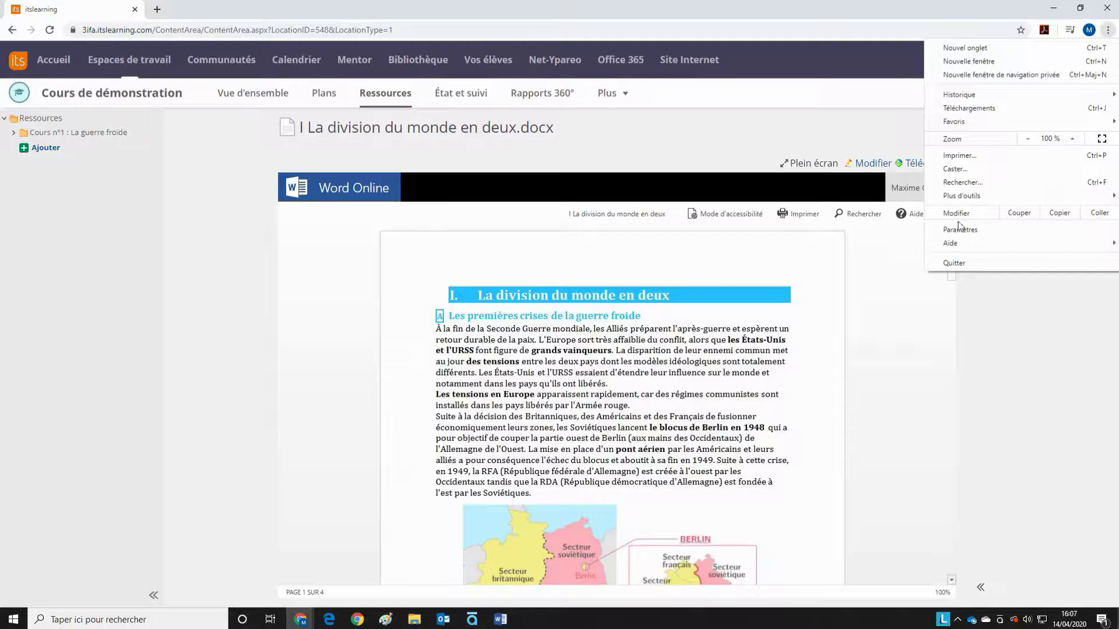
mouse_move(981, 194)
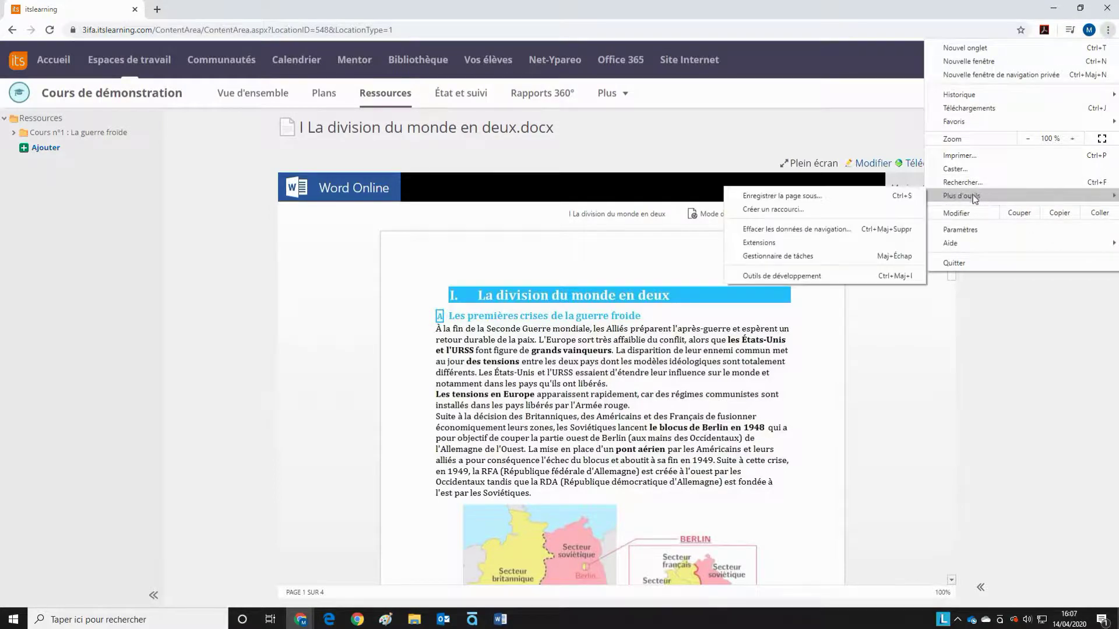
left_click(820, 274)
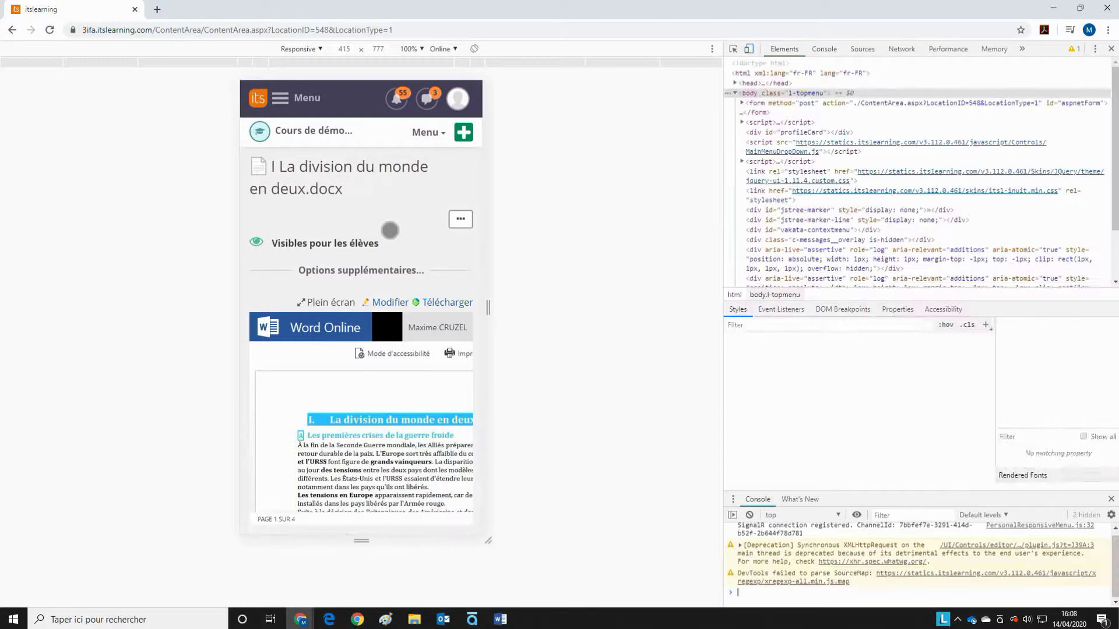
left_click(748, 49)
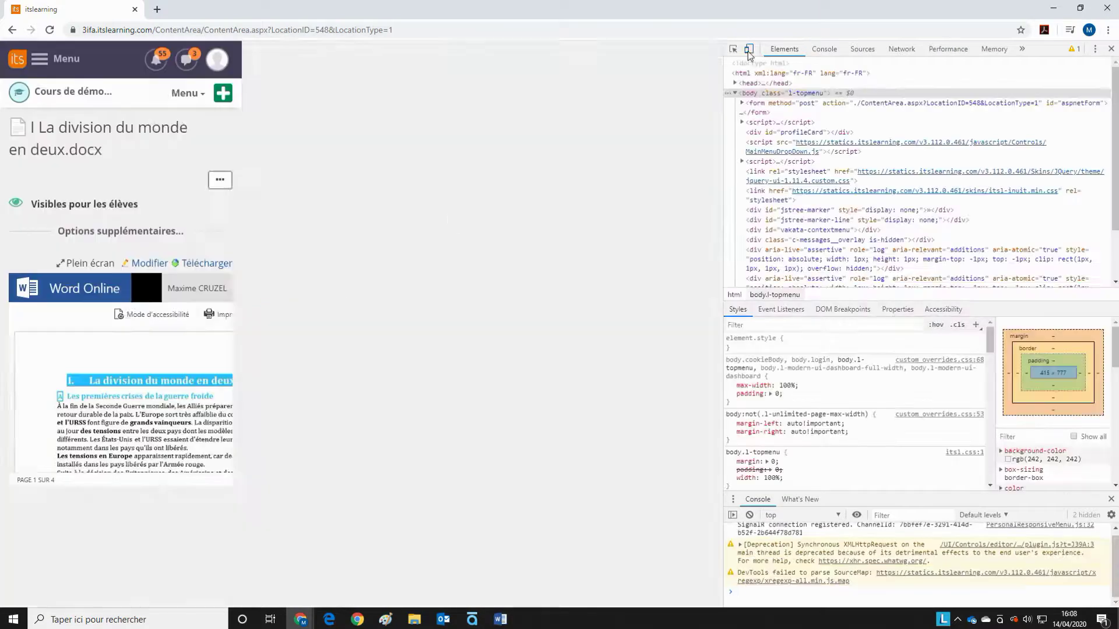
left_click(749, 49)
left_click(318, 49)
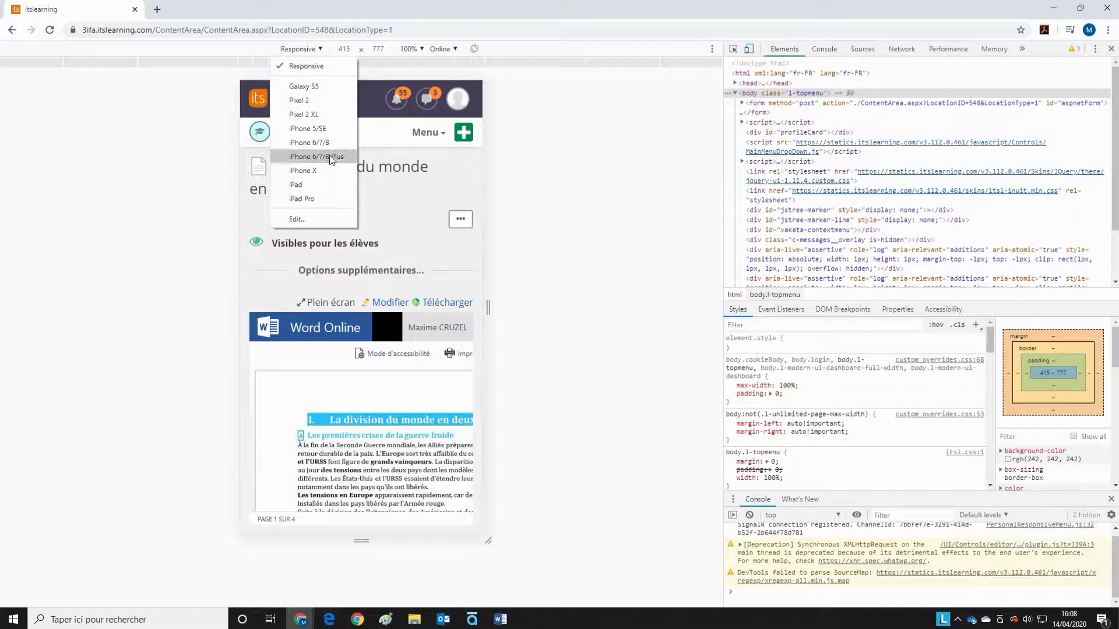
left_click(302, 170)
scroll(401, 457, "down", 10)
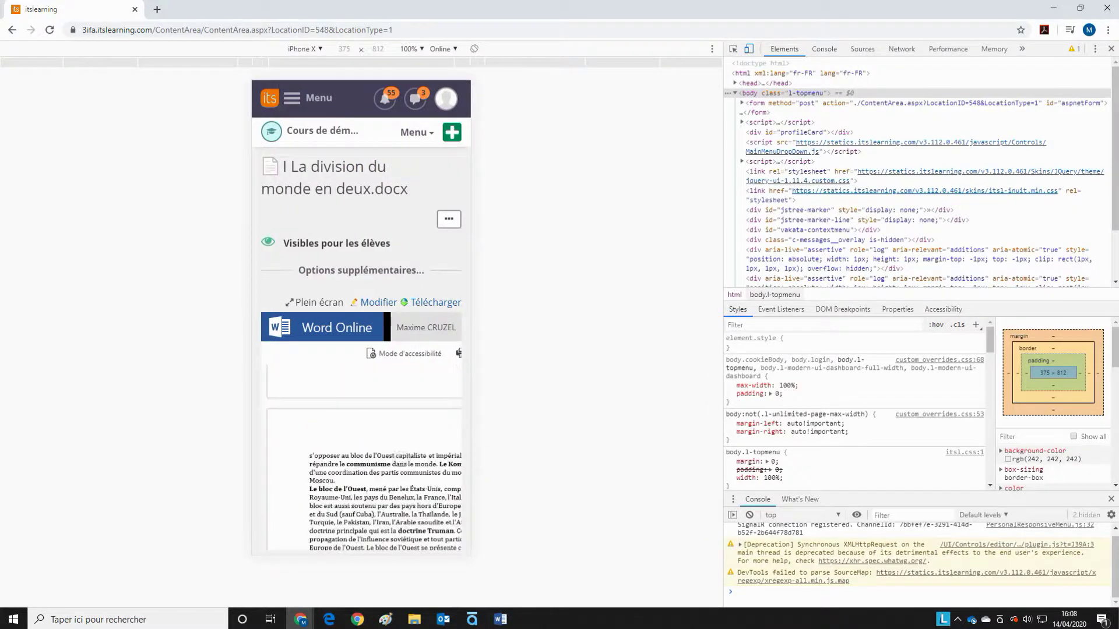
scroll(400, 463, "down", 2)
scroll(400, 463, "up", 6)
scroll(399, 463, "down", 5)
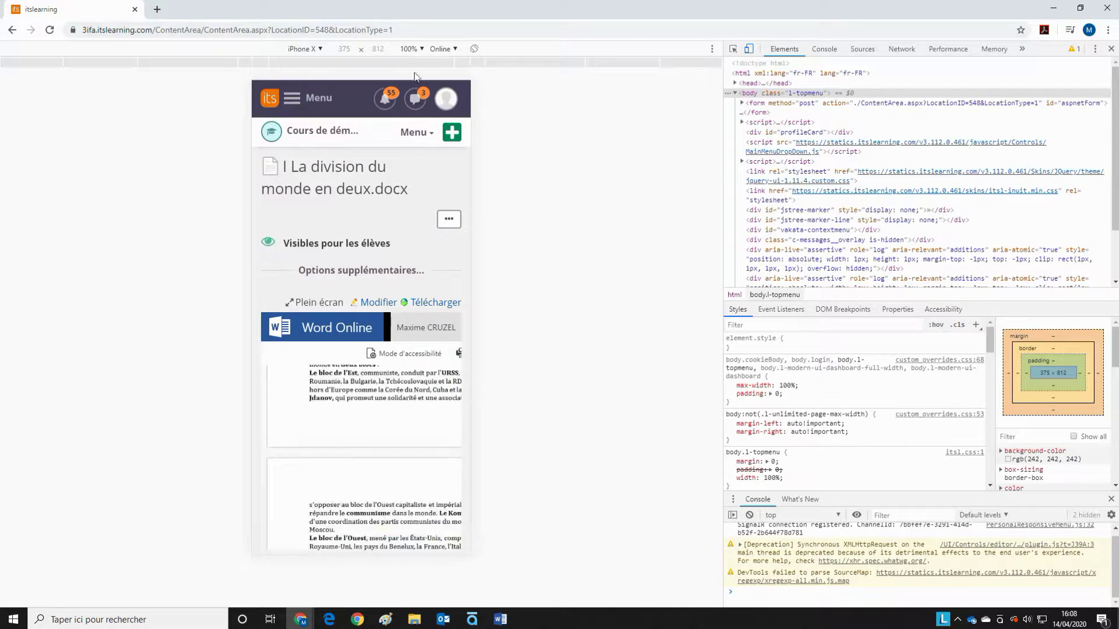
Simulate an iPad Pro, rotate it to landscape and check how the document's pages and maps display.
left_click(319, 50)
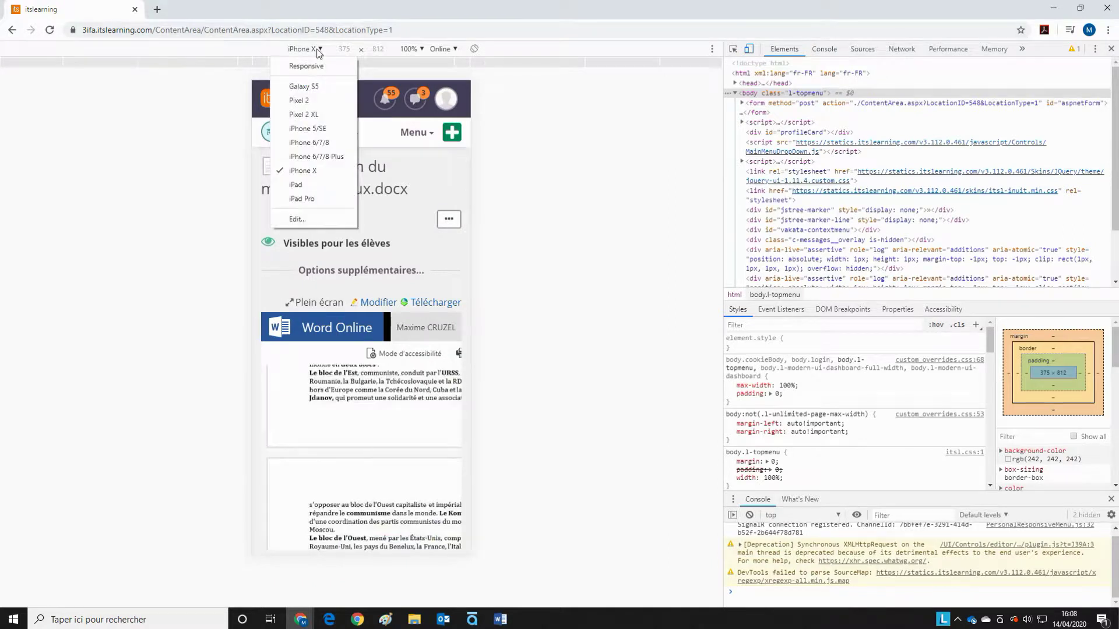
left_click(324, 199)
scroll(401, 338, "down", 2)
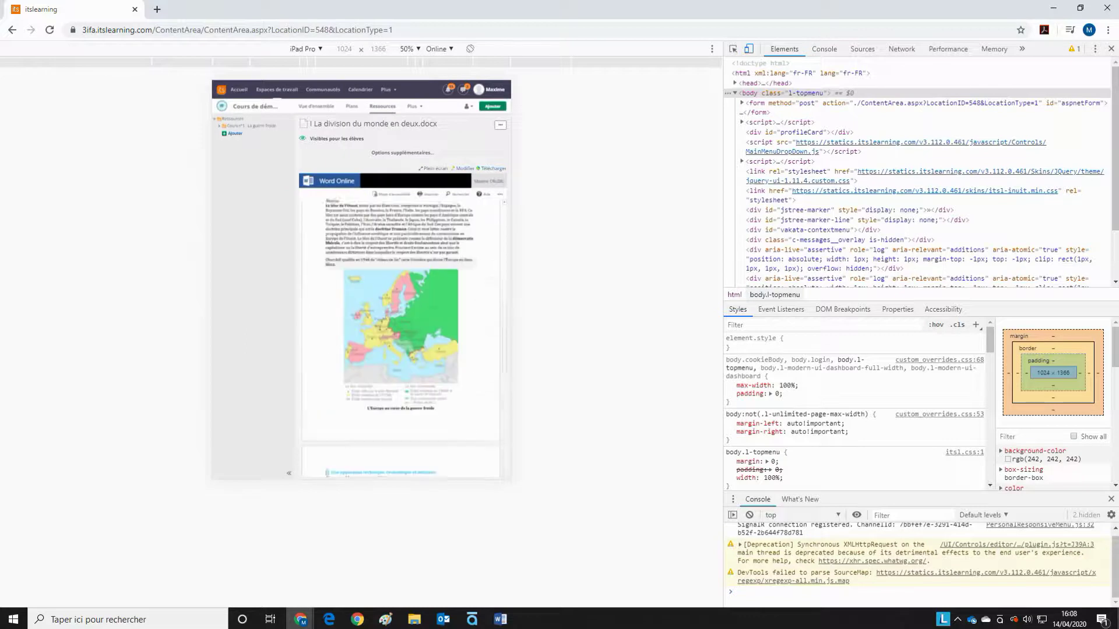
left_click(471, 50)
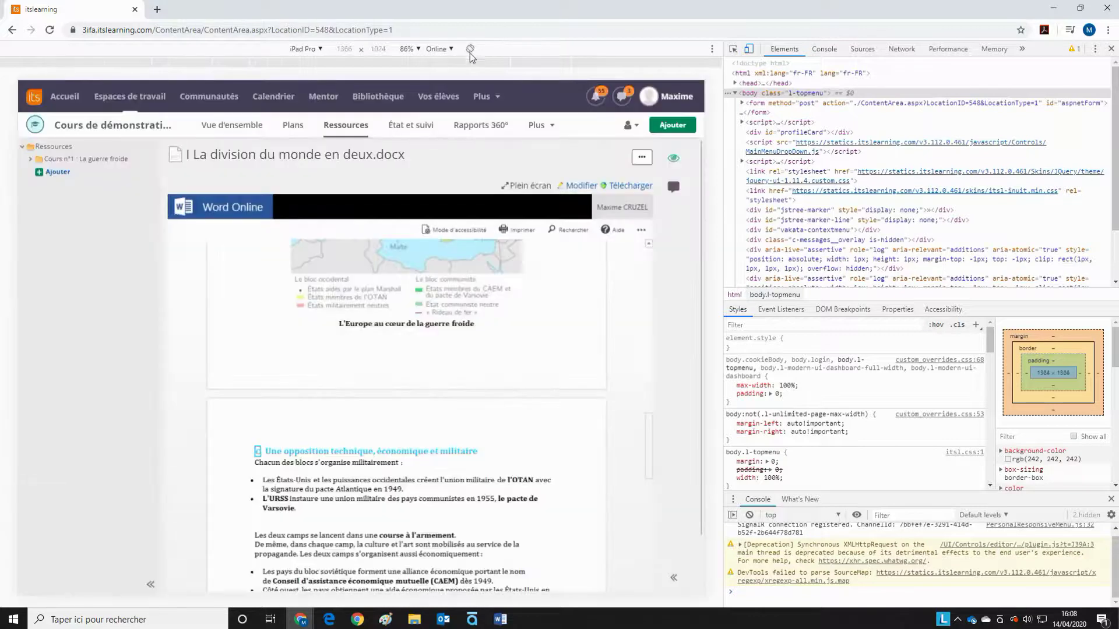
scroll(475, 332, "down", 5)
scroll(474, 332, "down", 3)
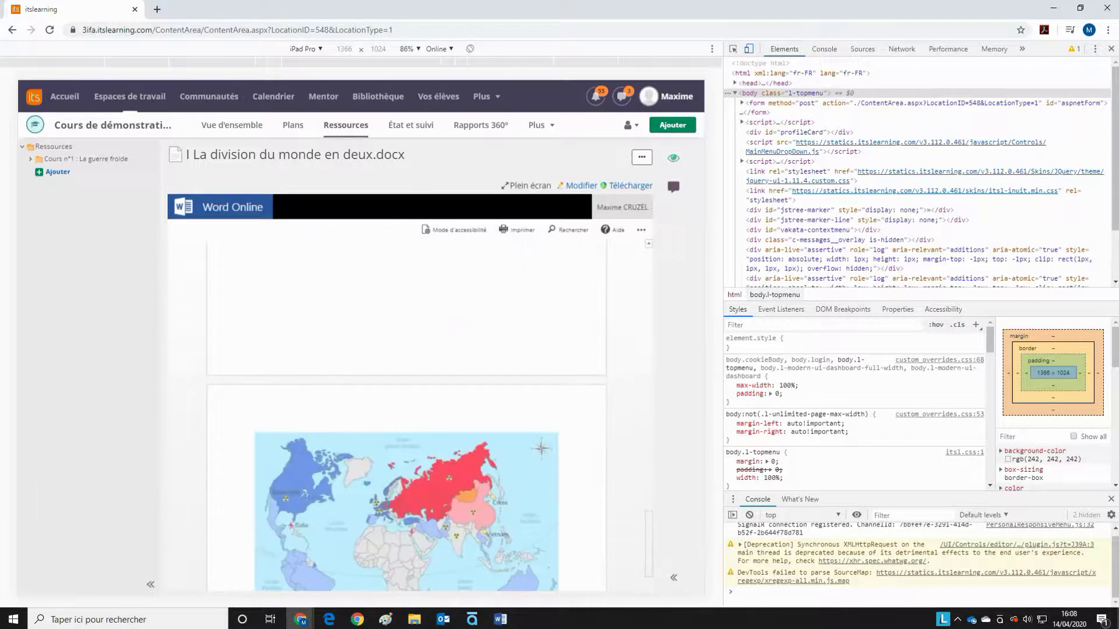
Simulate an iPad, check the document's text and maps on it, and close the developer tools.
left_click(321, 49)
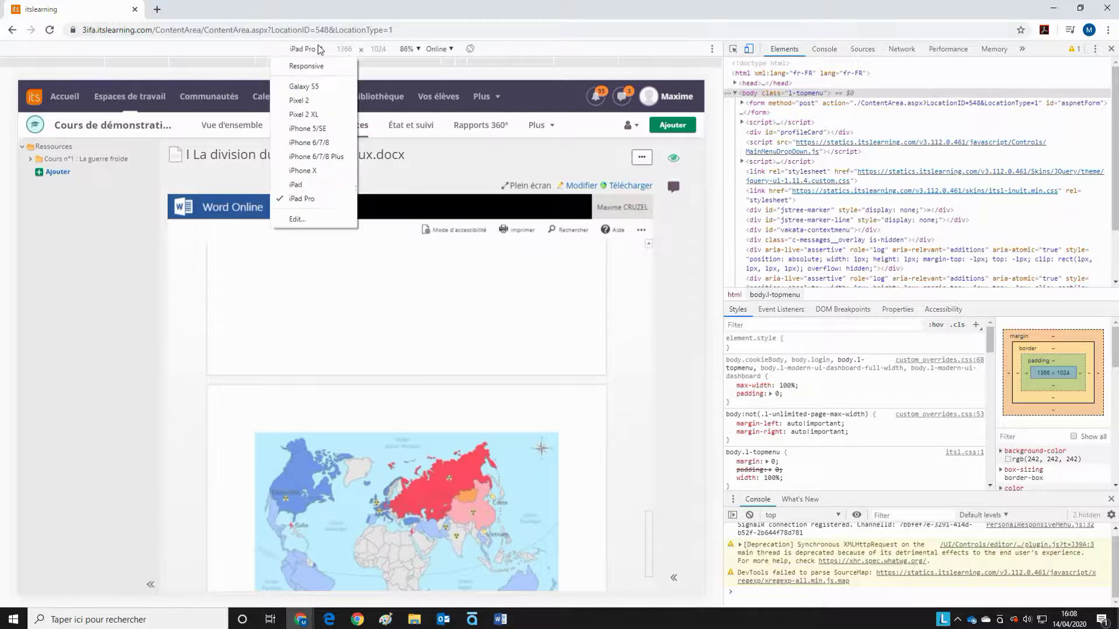
left_click(317, 174)
scroll(435, 396, "down", 5)
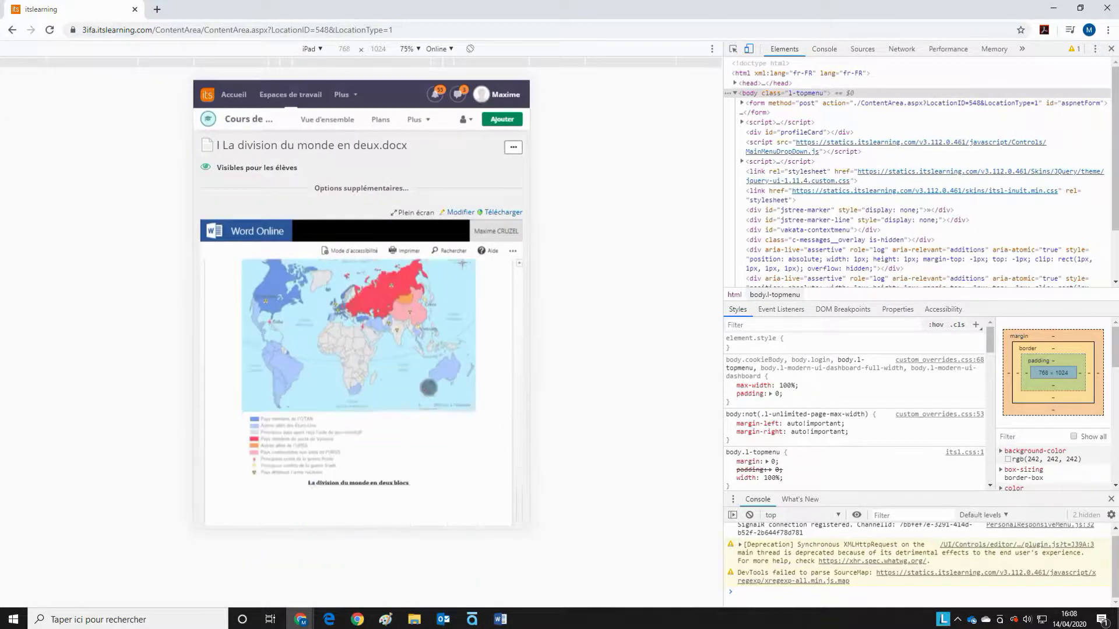
scroll(435, 397, "down", 5)
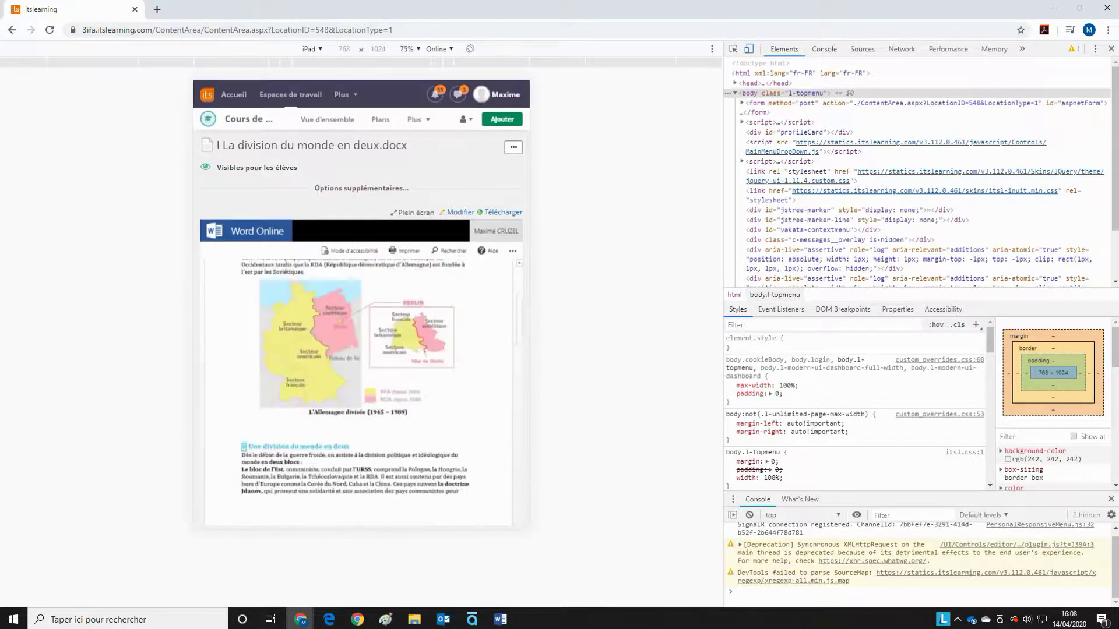
scroll(325, 347, "down", 3)
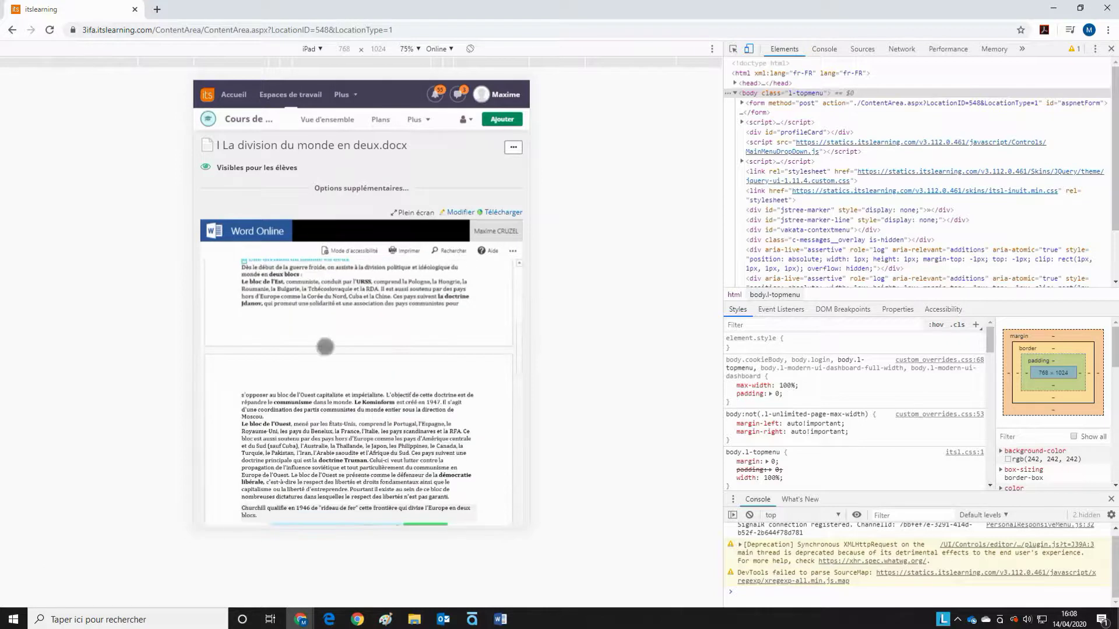
scroll(325, 347, "up", 3)
scroll(358, 390, "down", 5)
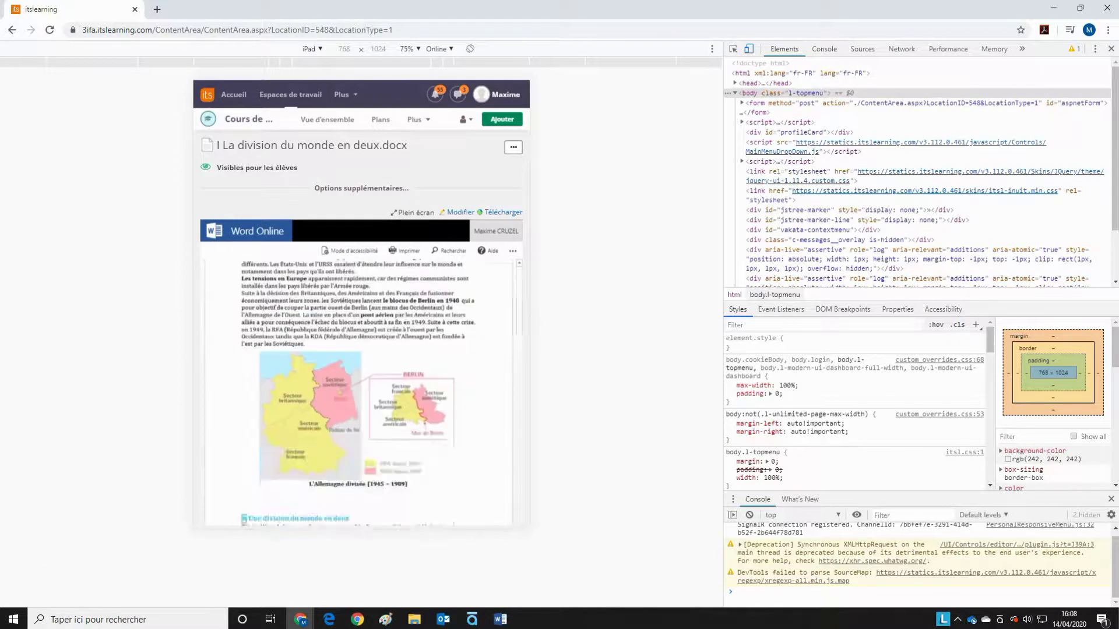
scroll(357, 390, "up", 5)
scroll(357, 443, "down", 5)
scroll(358, 443, "up", 3)
scroll(357, 390, "up", 5)
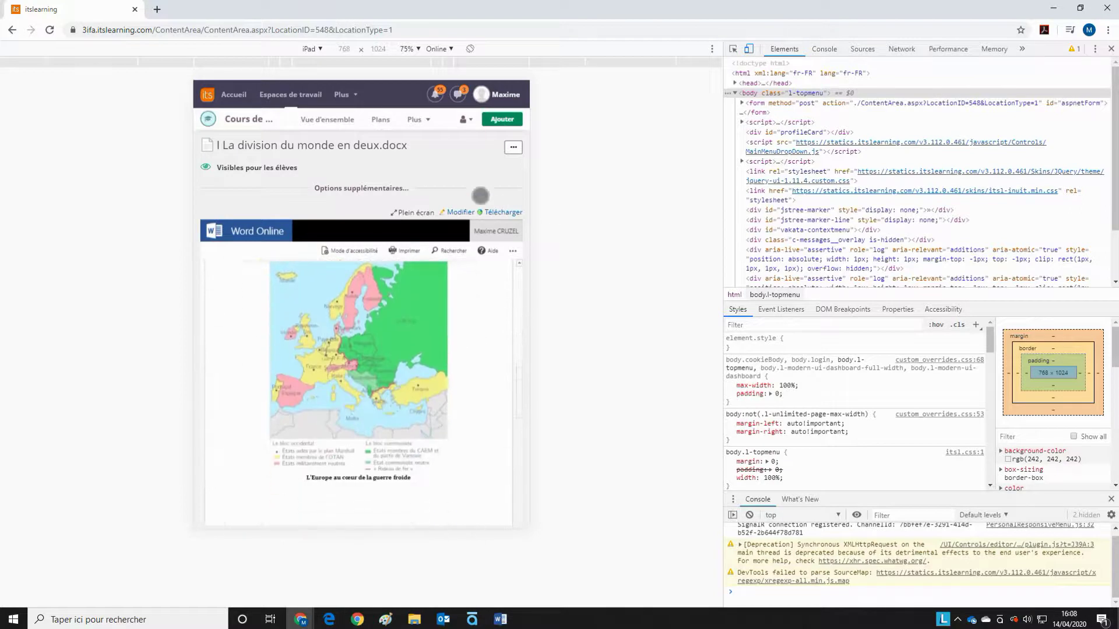
left_click(1111, 49)
Switch to the Word document "I La division du monde en deux", look through its pages, and save it as a PDF on the Bureau.
mouse_move(501, 623)
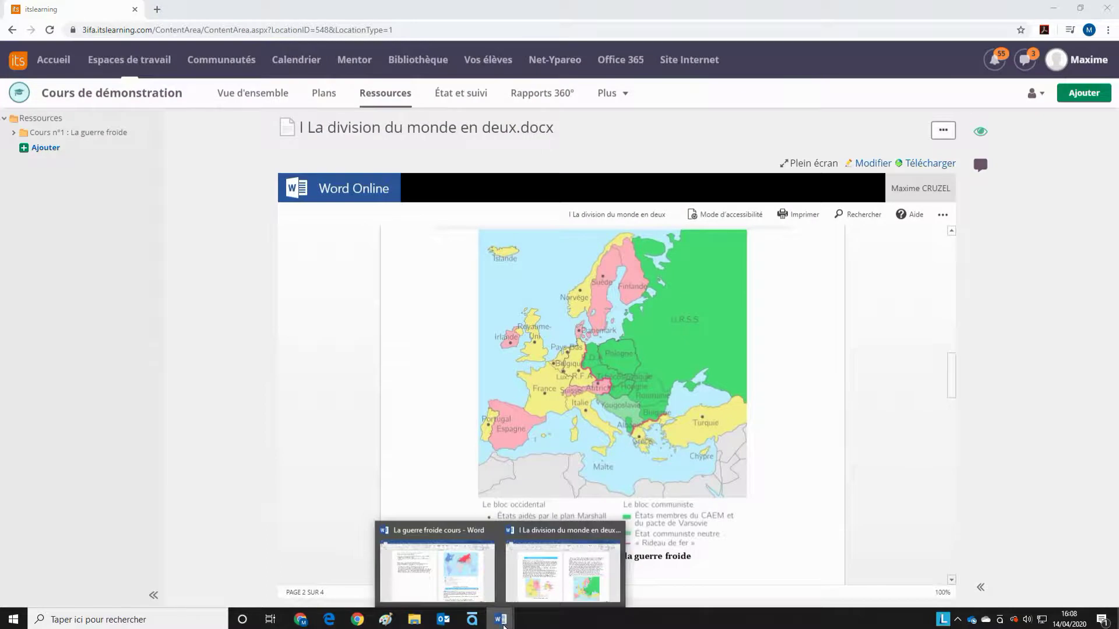
left_click(562, 571)
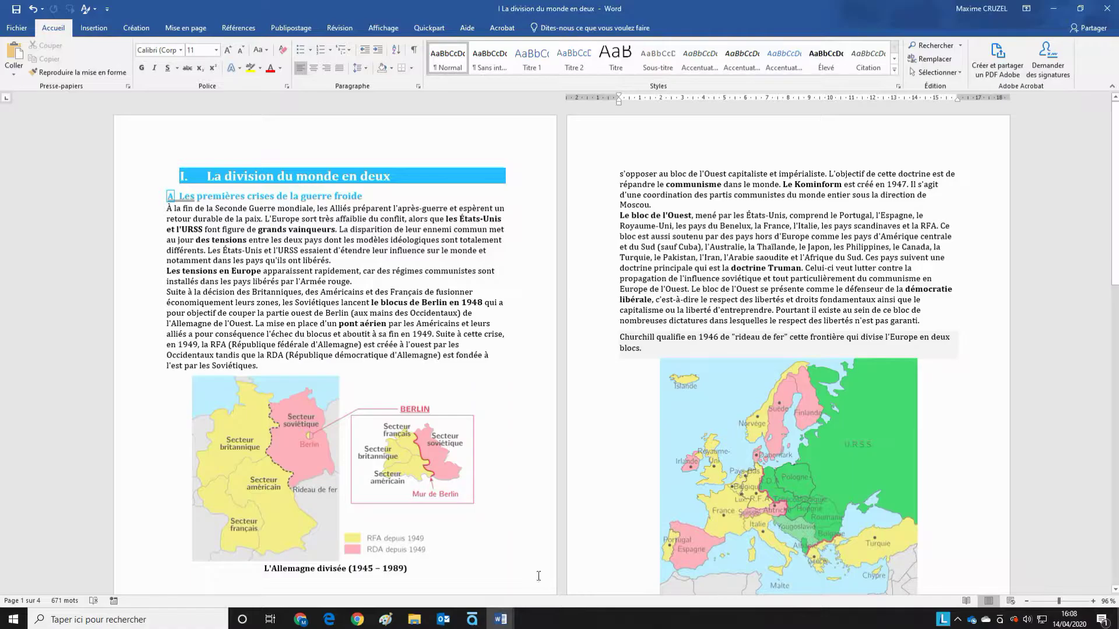
scroll(308, 229, "down", 15)
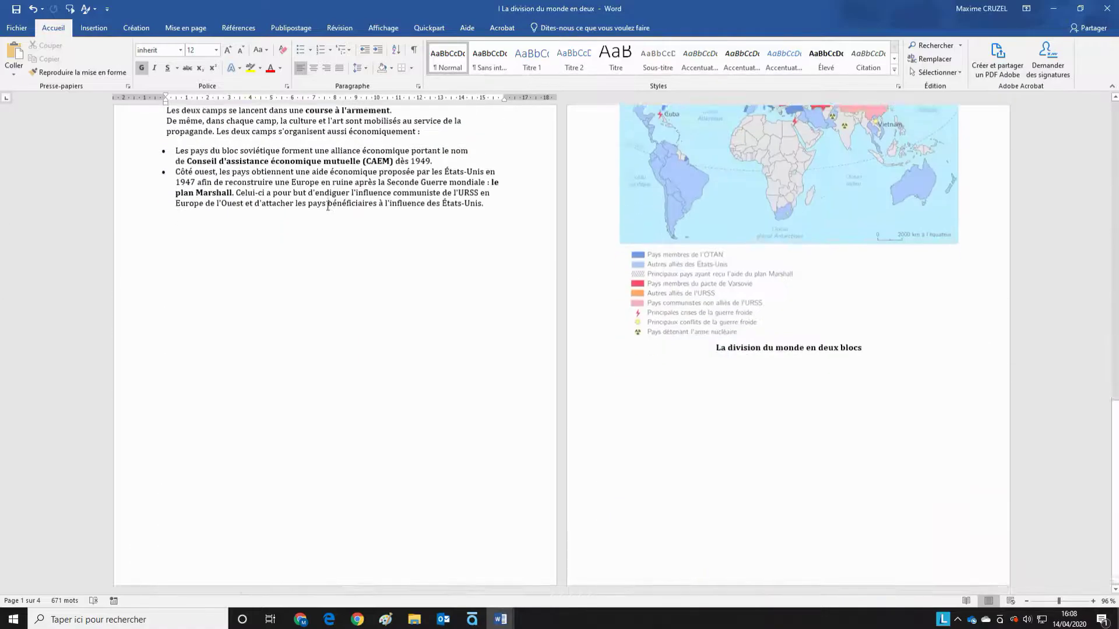
scroll(328, 214, "up", 6)
scroll(327, 214, "up", 10)
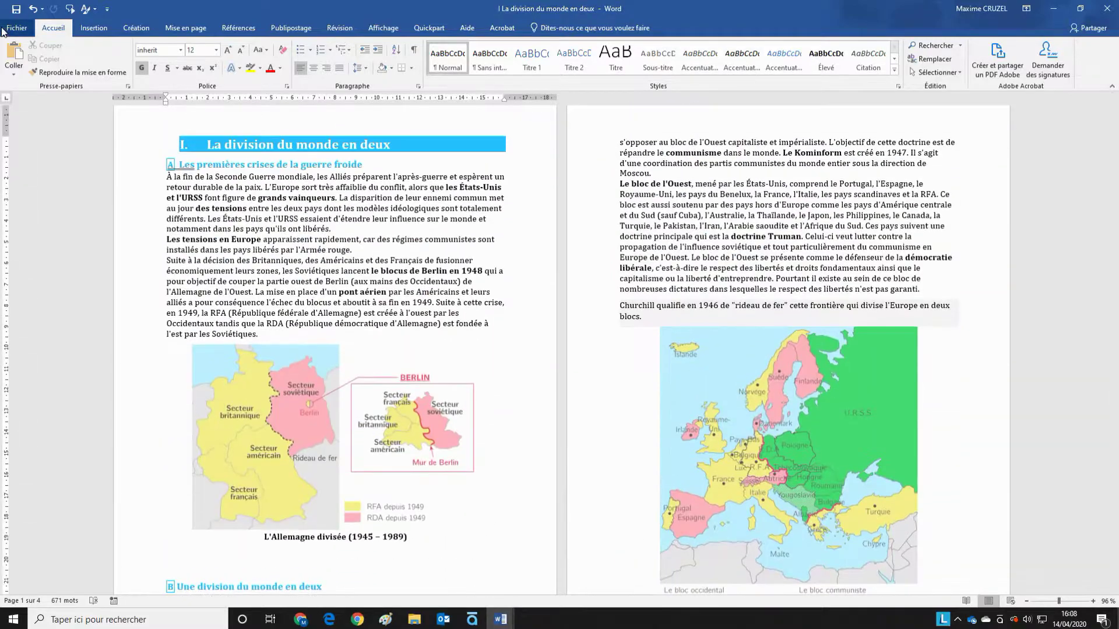
left_click(13, 28)
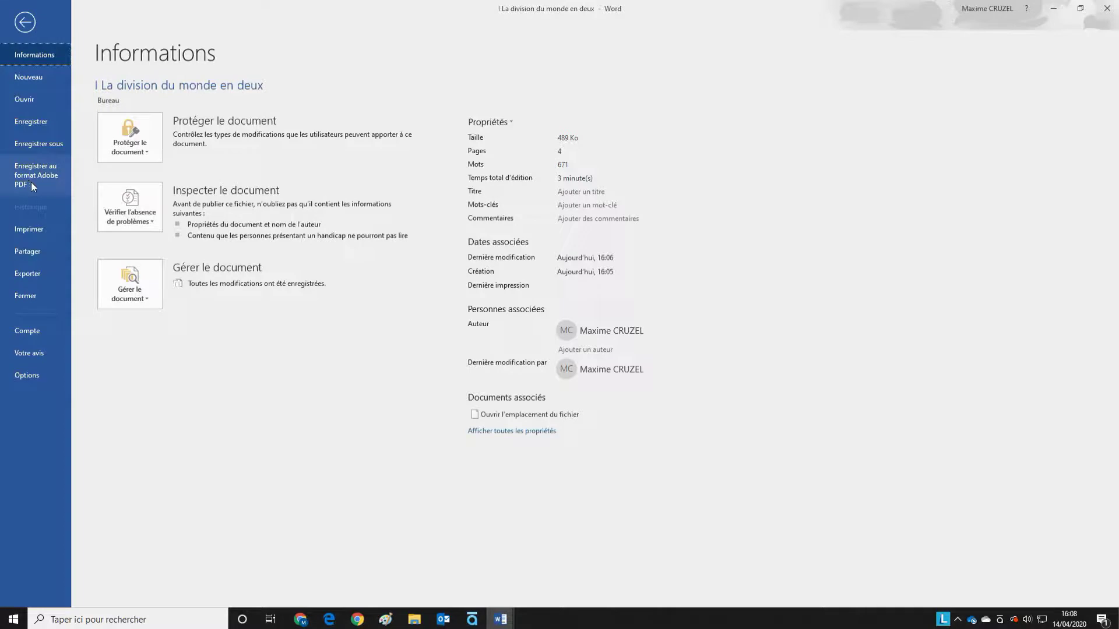
left_click(36, 146)
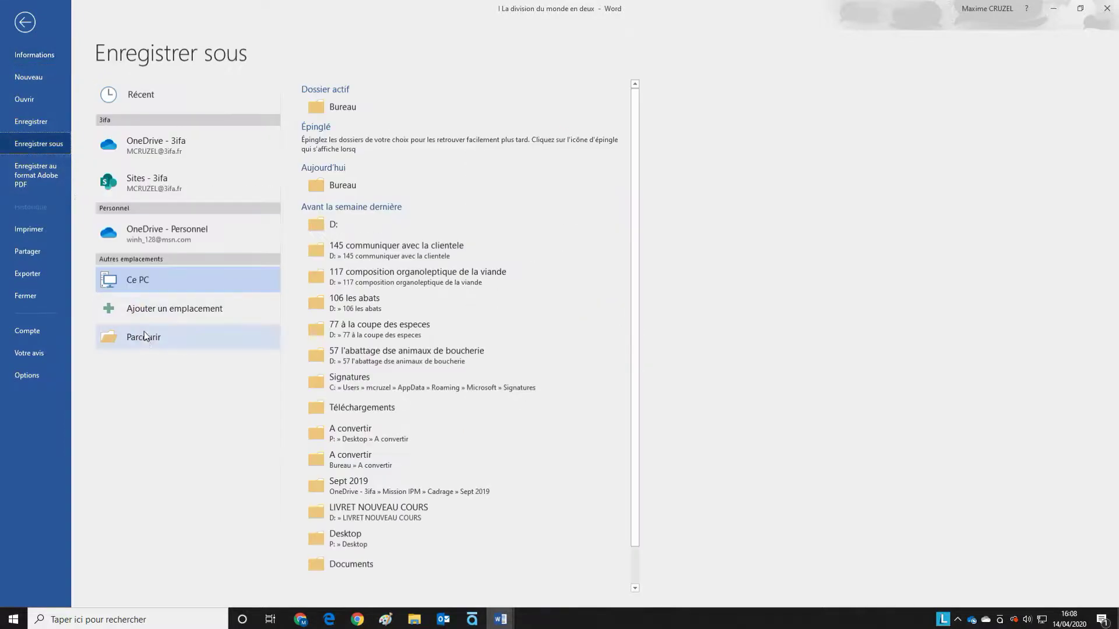
left_click(145, 337)
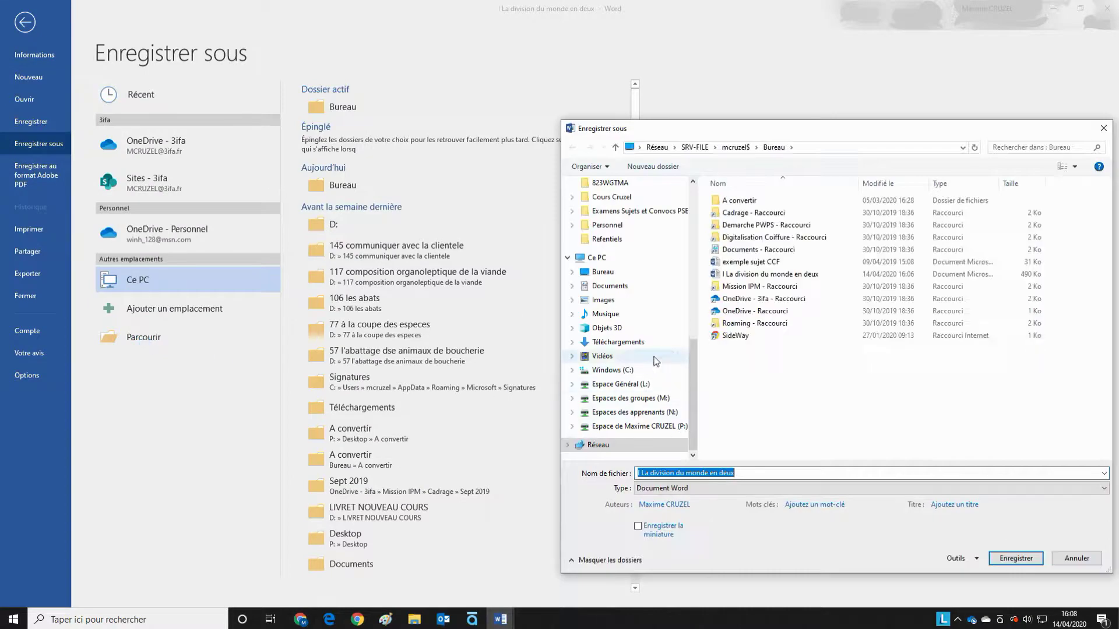
left_click(619, 278)
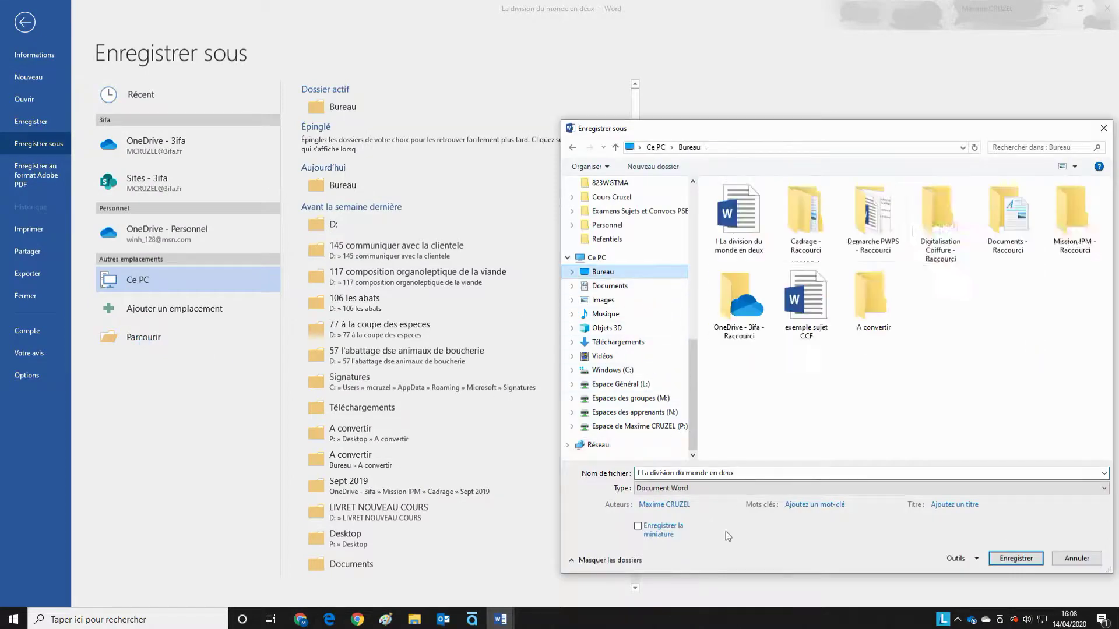
left_click(729, 492)
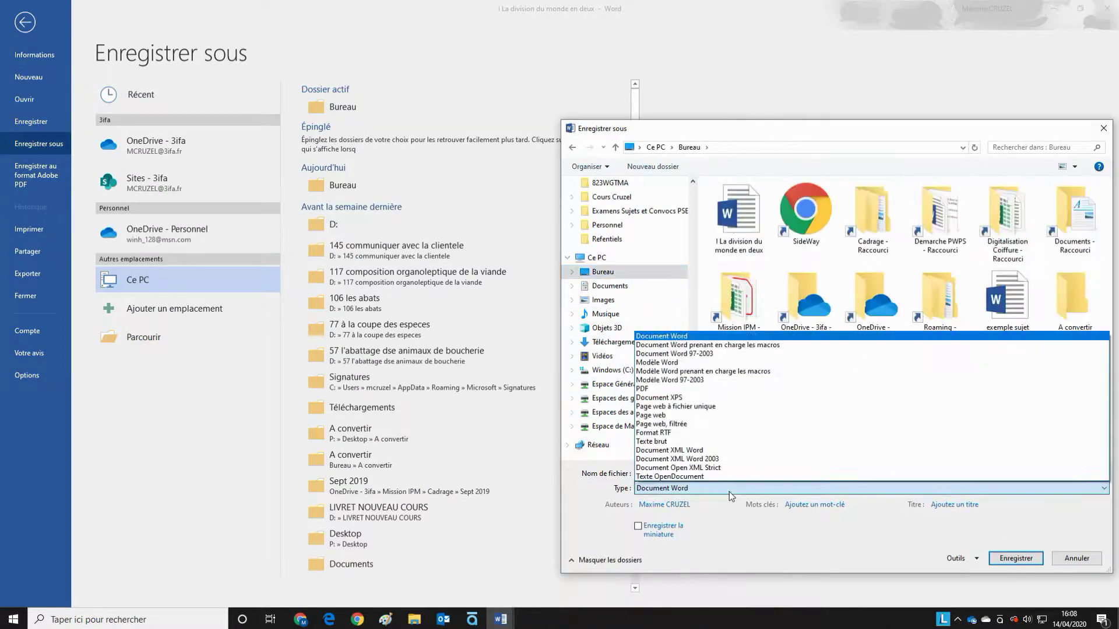
left_click(695, 390)
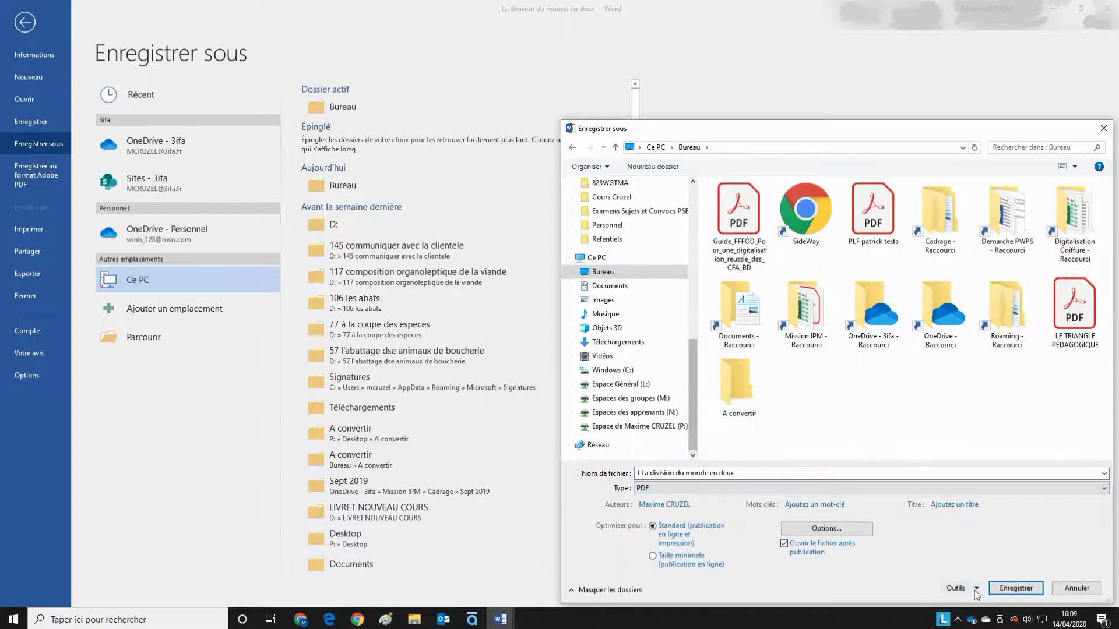
left_click(1003, 589)
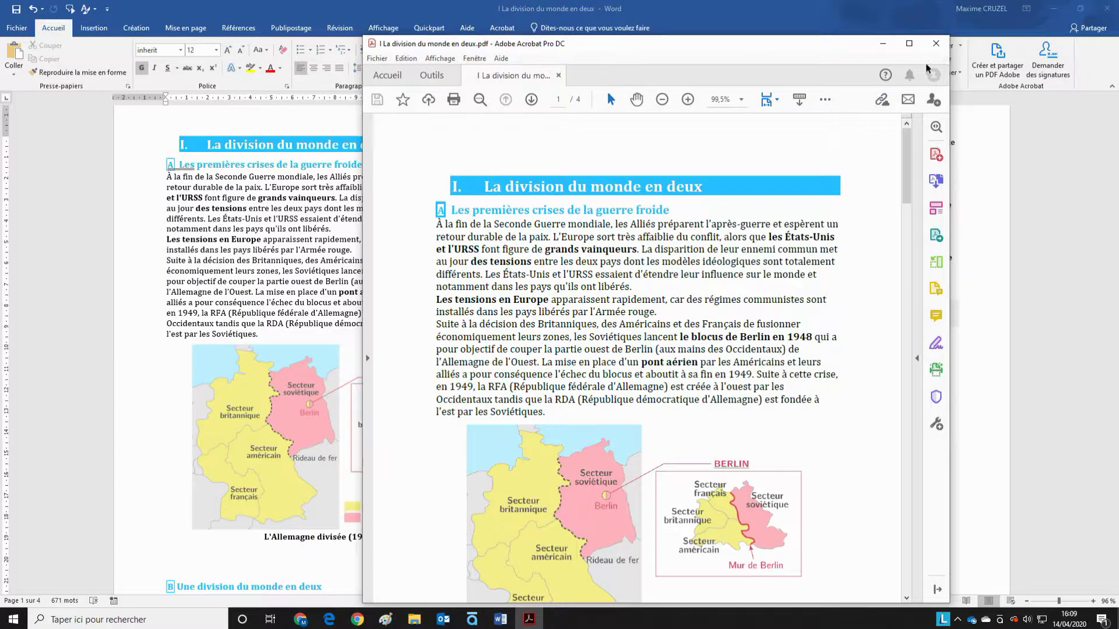
left_click(882, 44)
Switch back to itslearning and upload the PDF "I La division du monde en deux" to the folder "Cours n°1 : La guerre froide".
mouse_move(295, 621)
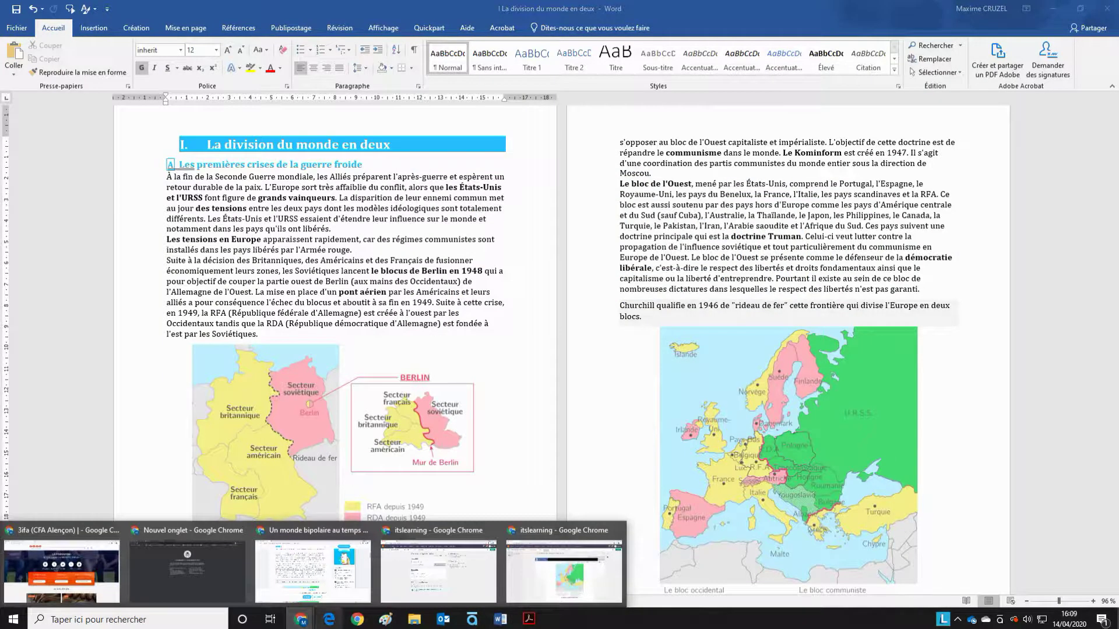
left_click(557, 594)
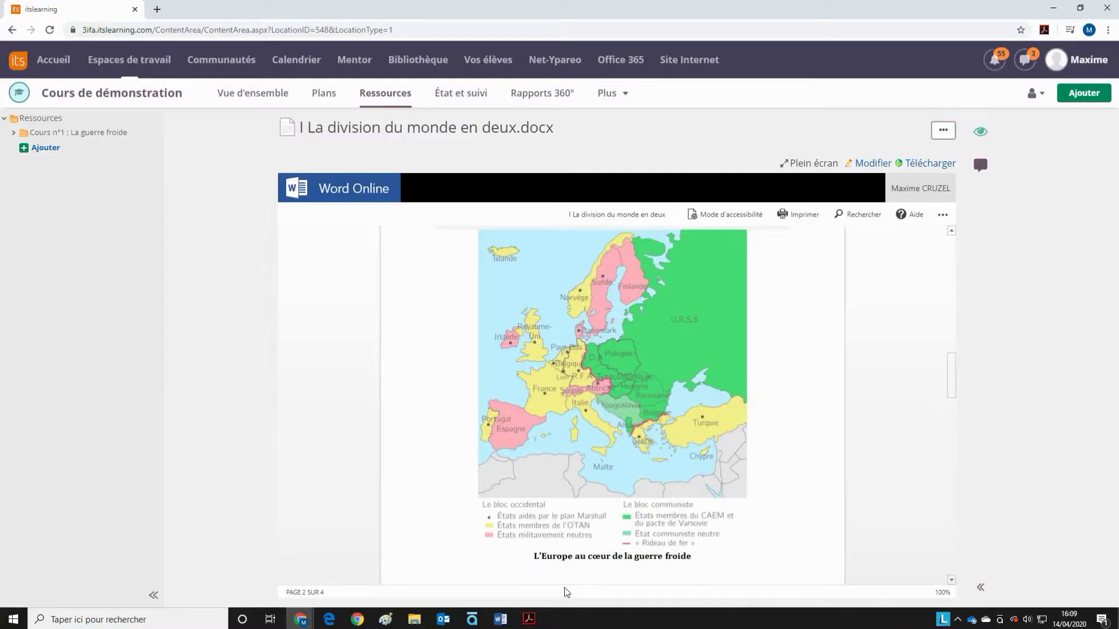
left_click(51, 134)
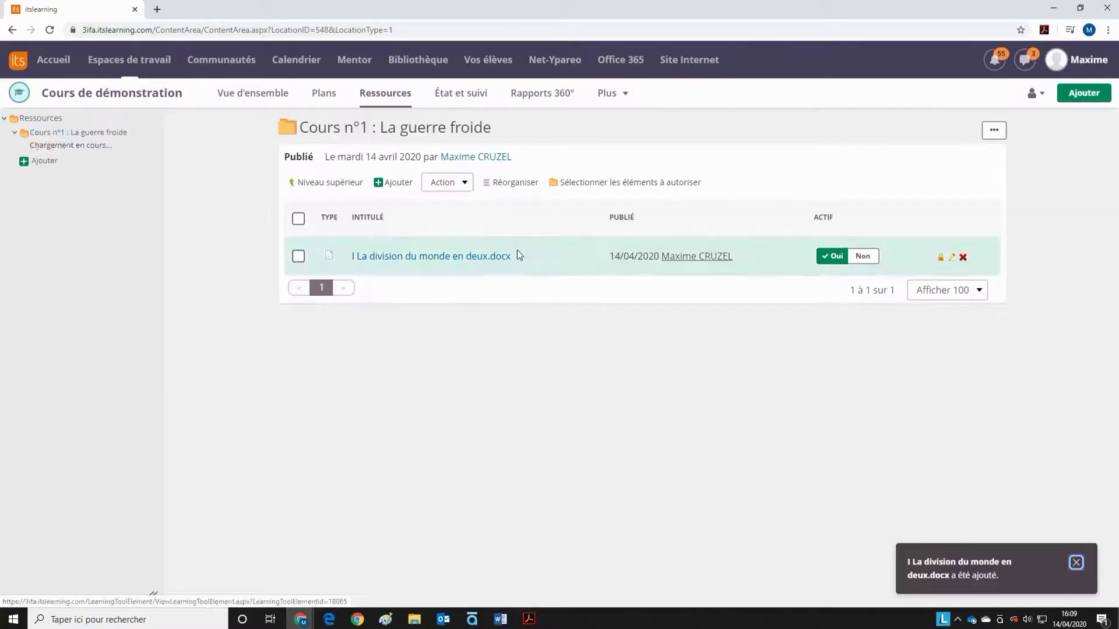
left_click(402, 184)
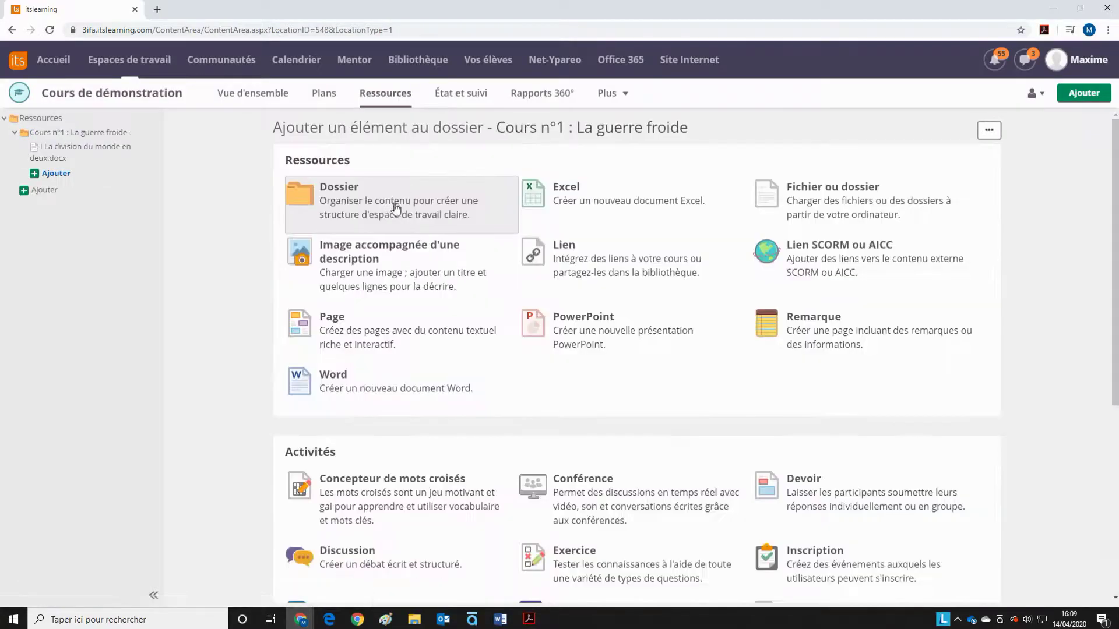
left_click(776, 206)
left_click(733, 213)
left_click(554, 258)
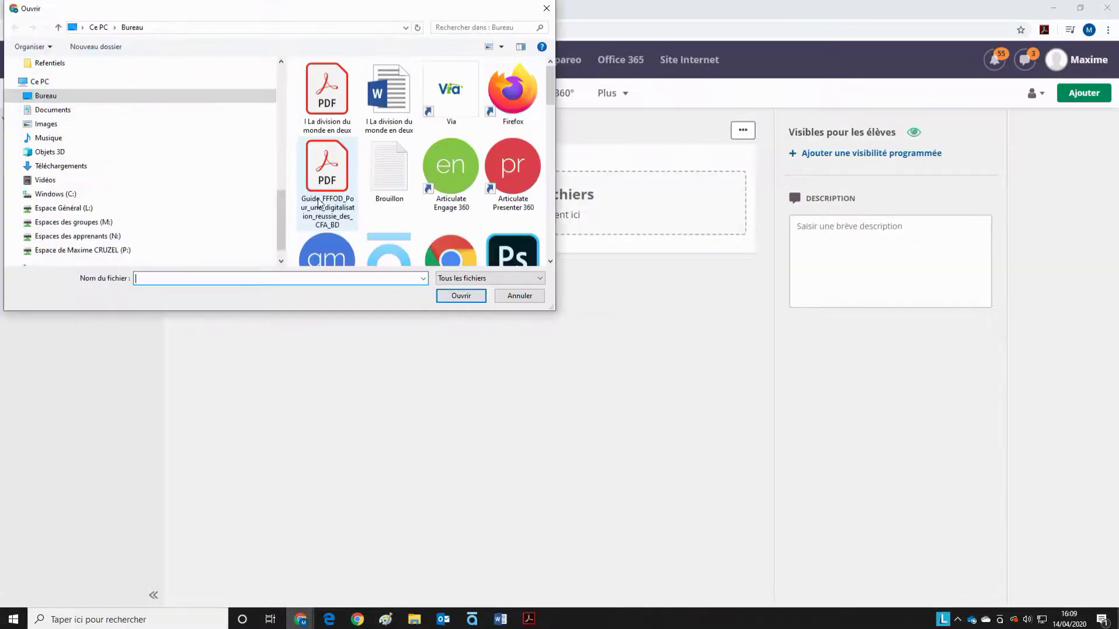
left_click(328, 91)
left_click(457, 295)
left_click(331, 313)
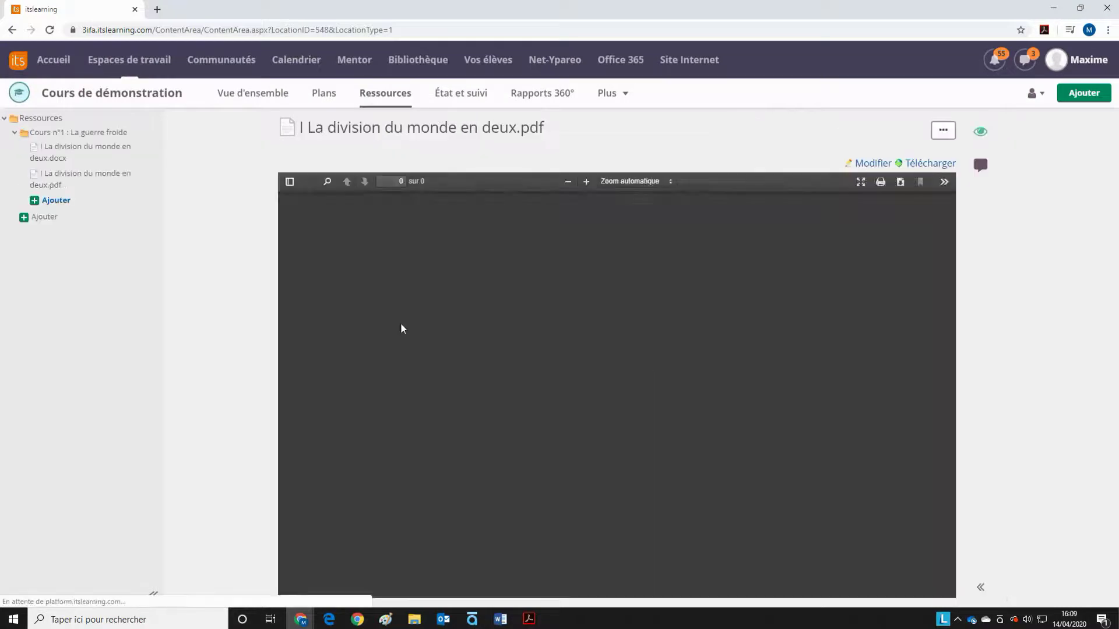
Look through the PDF preview and check its pages on a simulated iPad with the browser's developer tools.
scroll(366, 389, "down", 10)
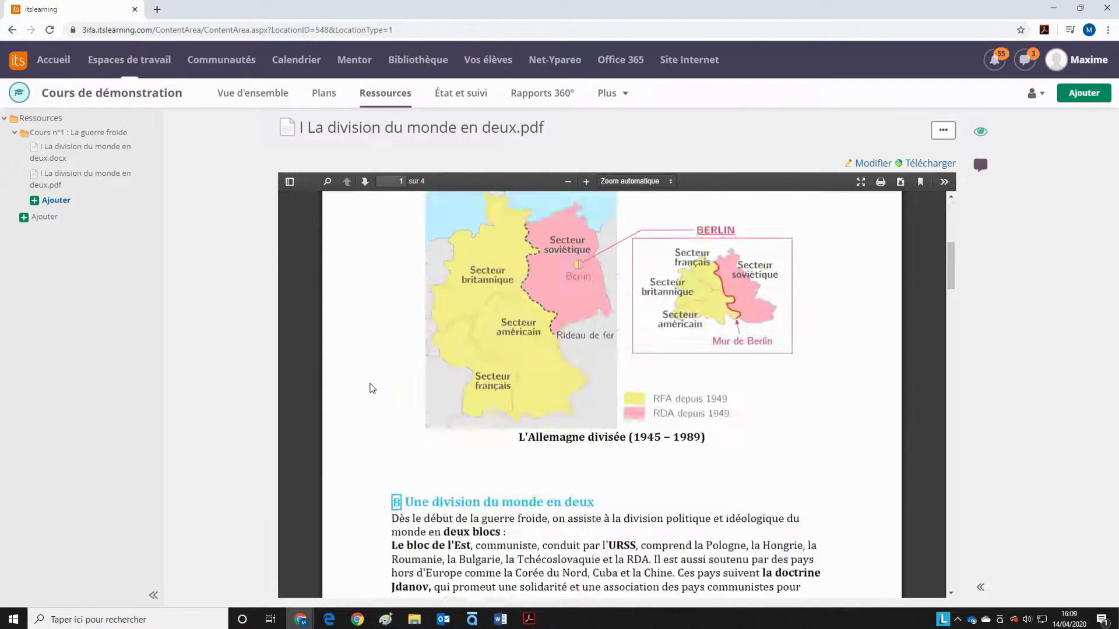
left_click(1108, 30)
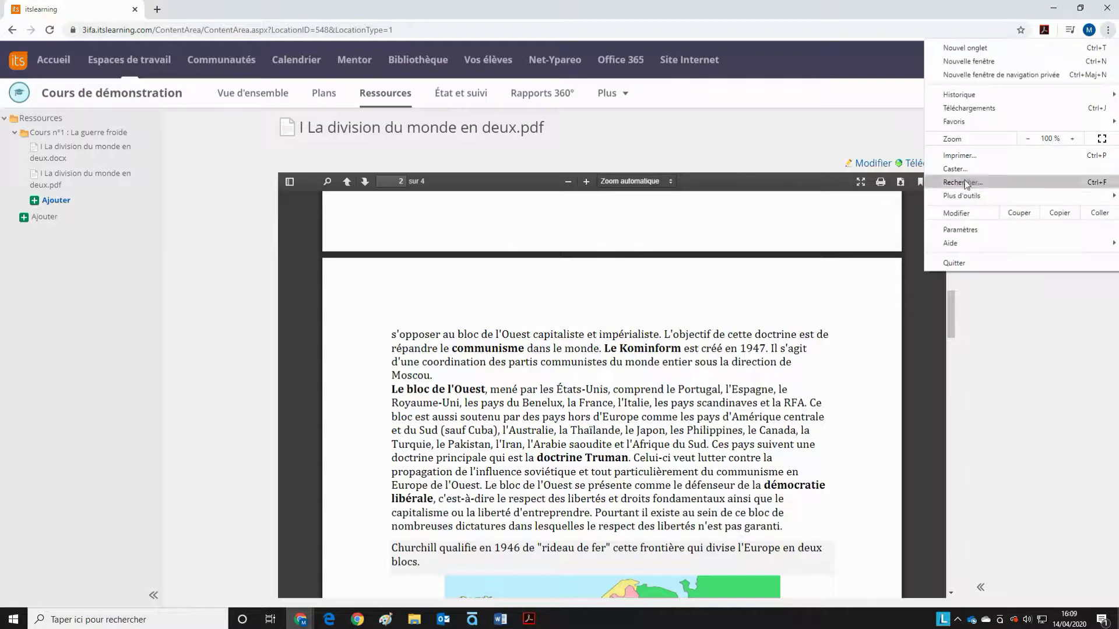
key("ctrl+a")
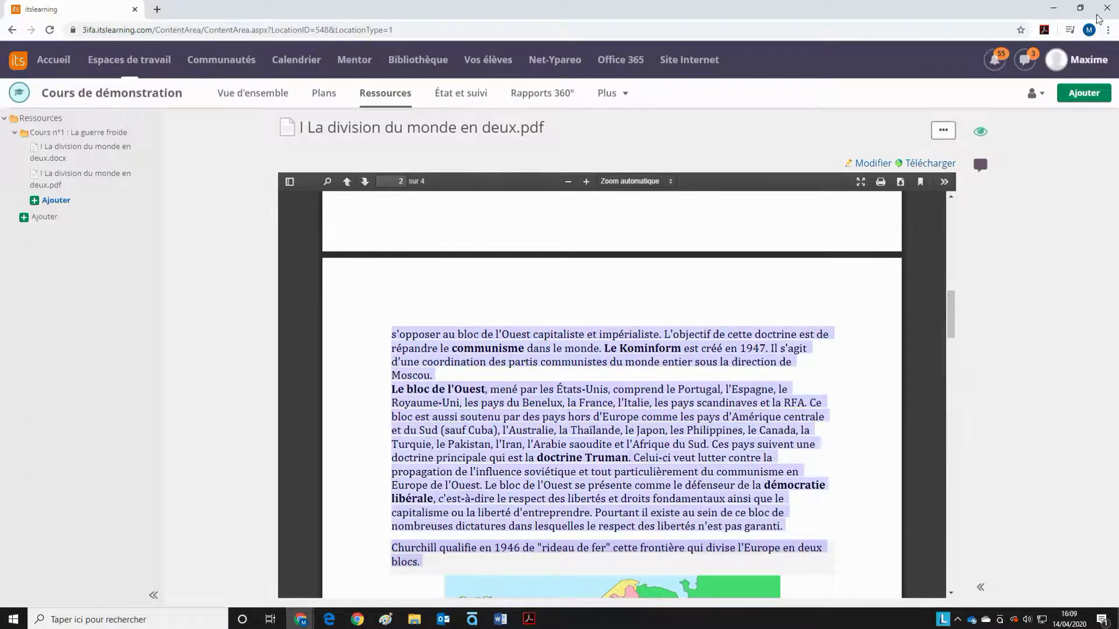
left_click(1108, 30)
mouse_move(994, 200)
left_click(802, 276)
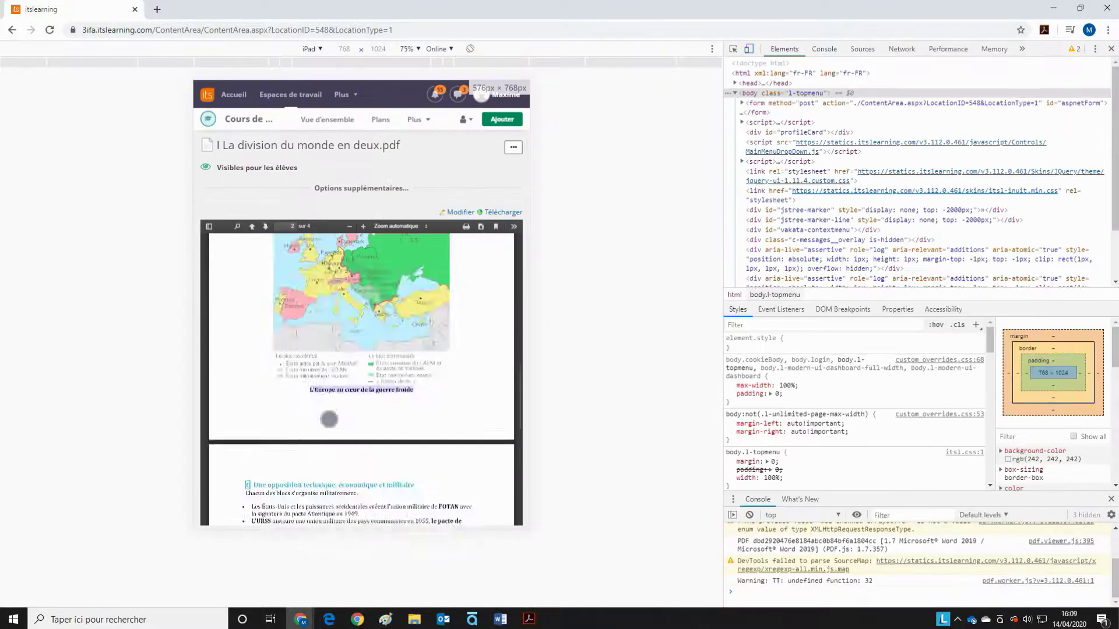
Simulate an iPhone 6/7/8 Plus, enlarge the PDF, check its text and maps, and close the developer tools.
left_click(317, 49)
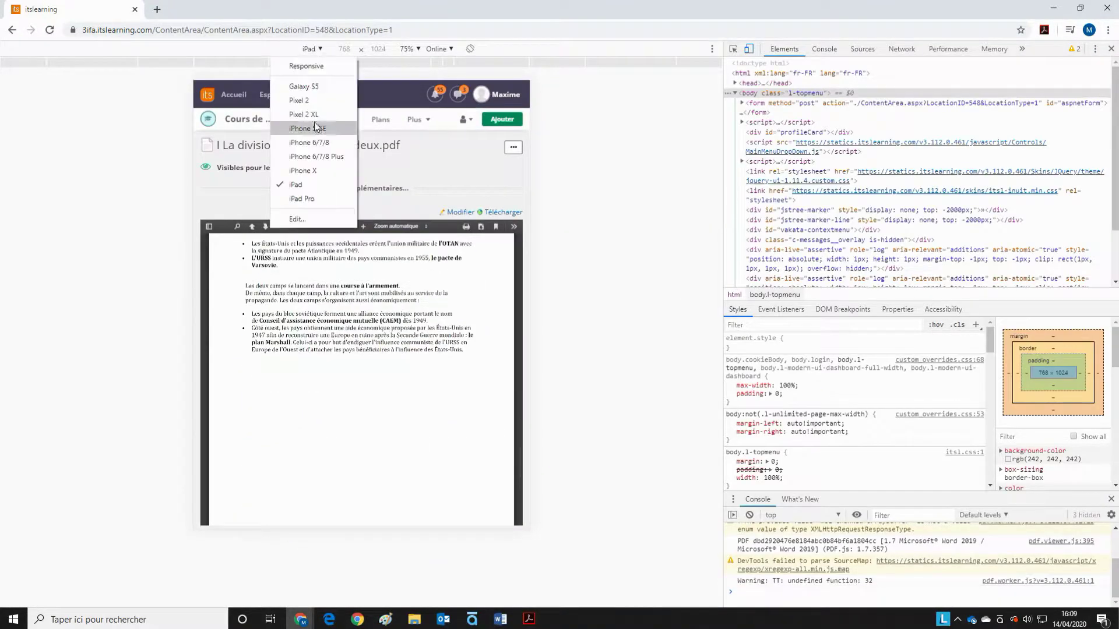
left_click(335, 158)
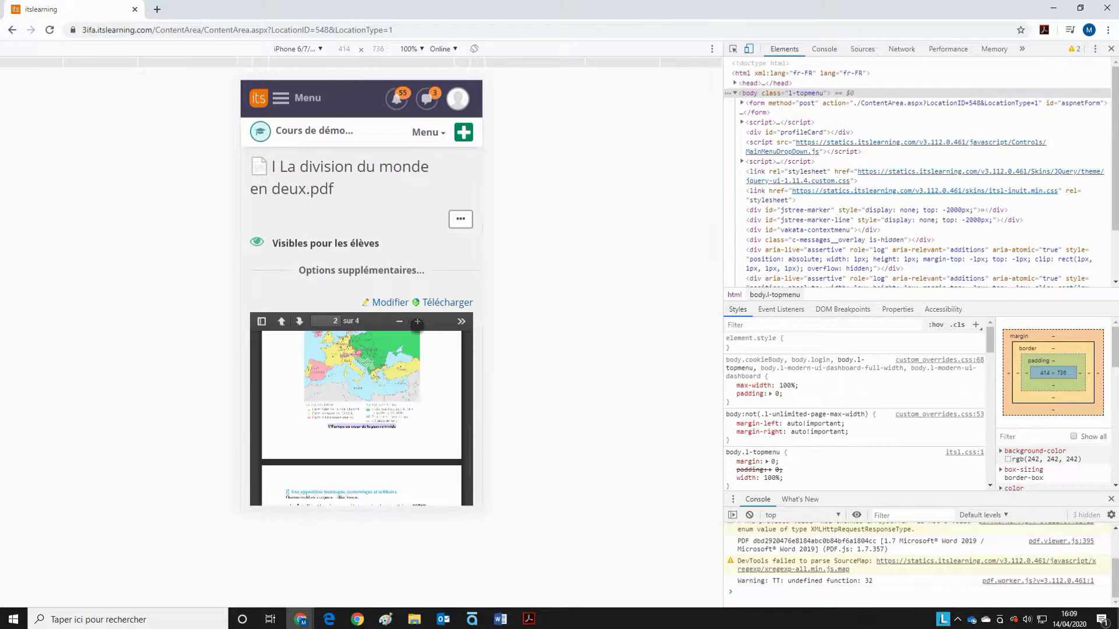
left_click(417, 321)
scroll(361, 418, "up", 3)
key("ctrl+a")
scroll(340, 390, "up", 5)
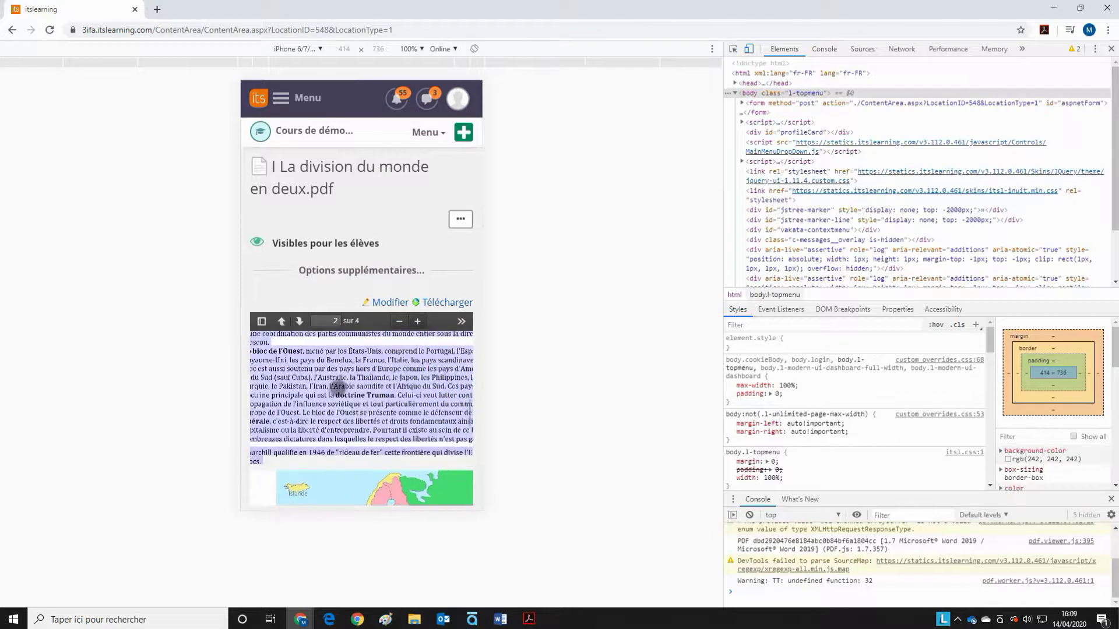
scroll(340, 400, "up", 2)
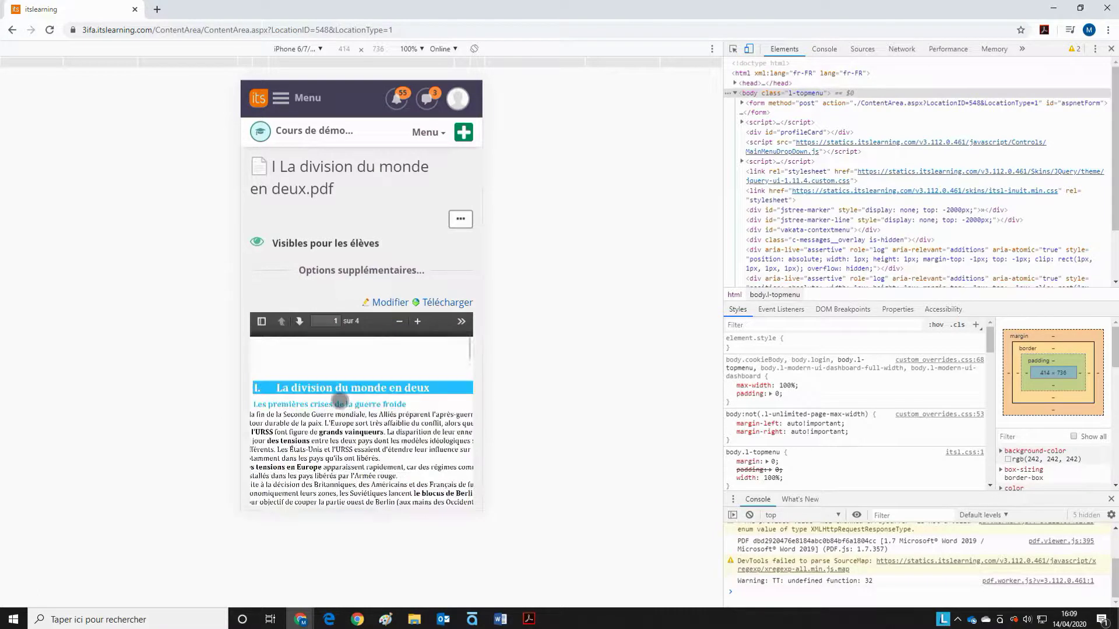
scroll(340, 400, "down", 5)
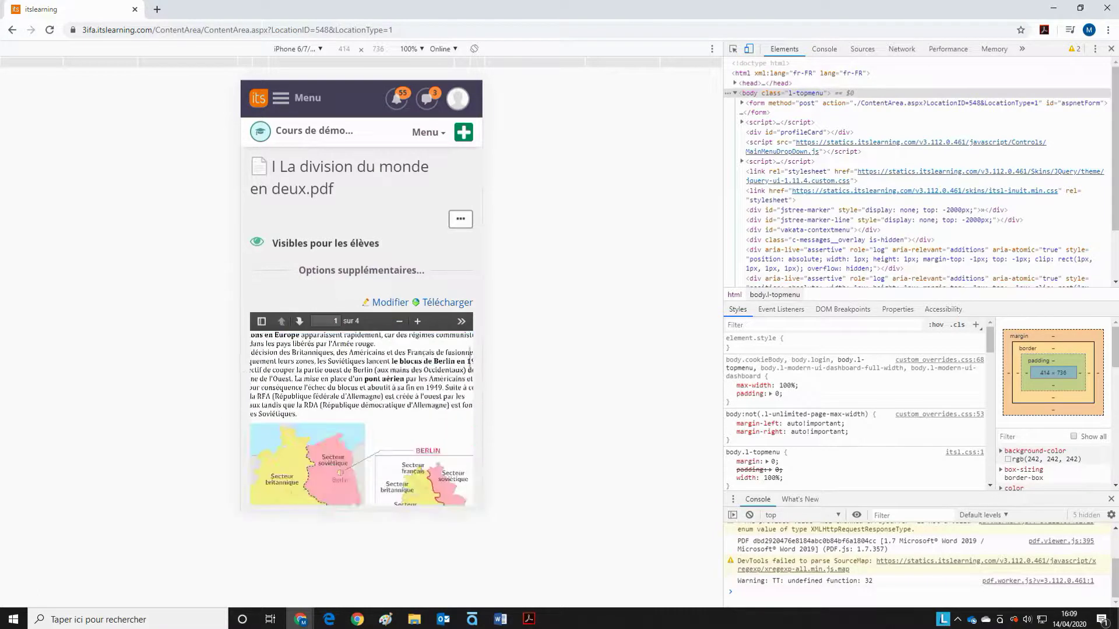
scroll(352, 433, "down", 8)
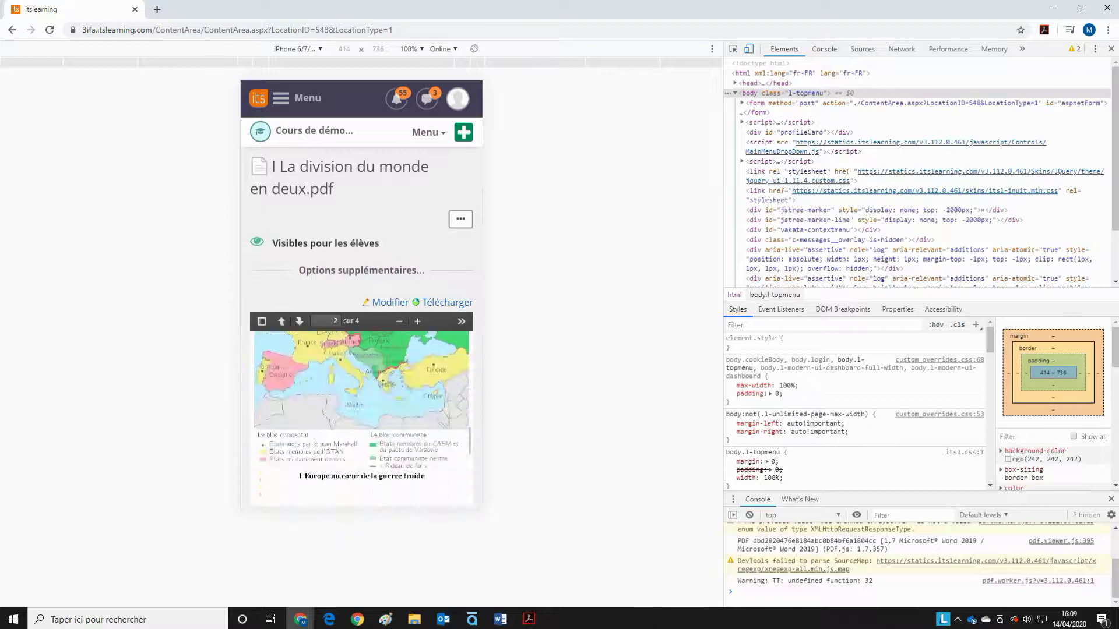
scroll(350, 408, "down", 4)
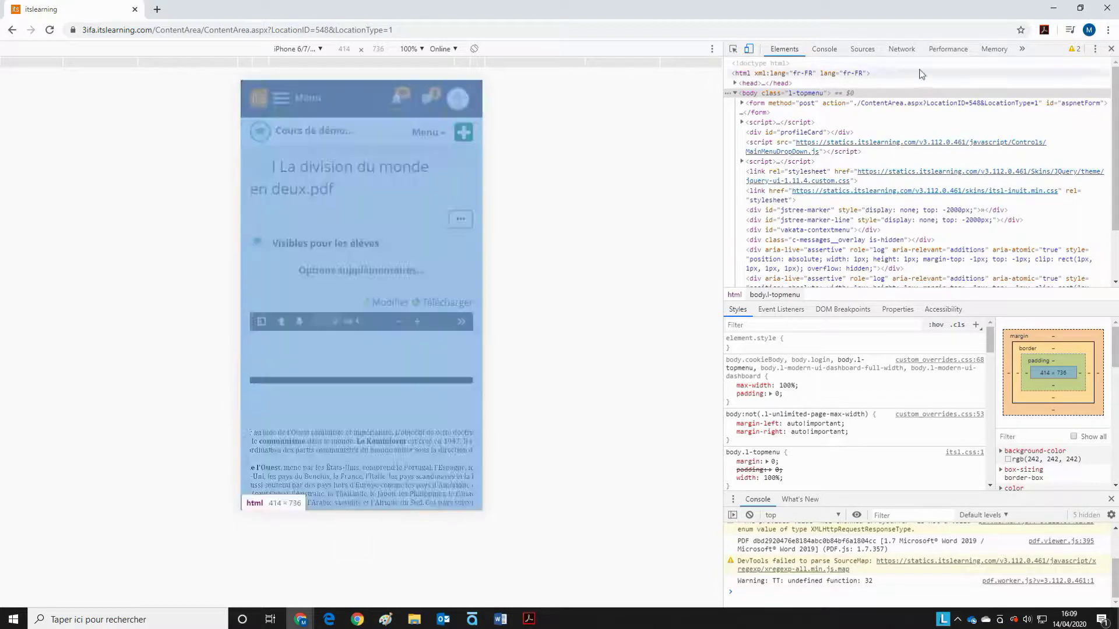
left_click(1110, 49)
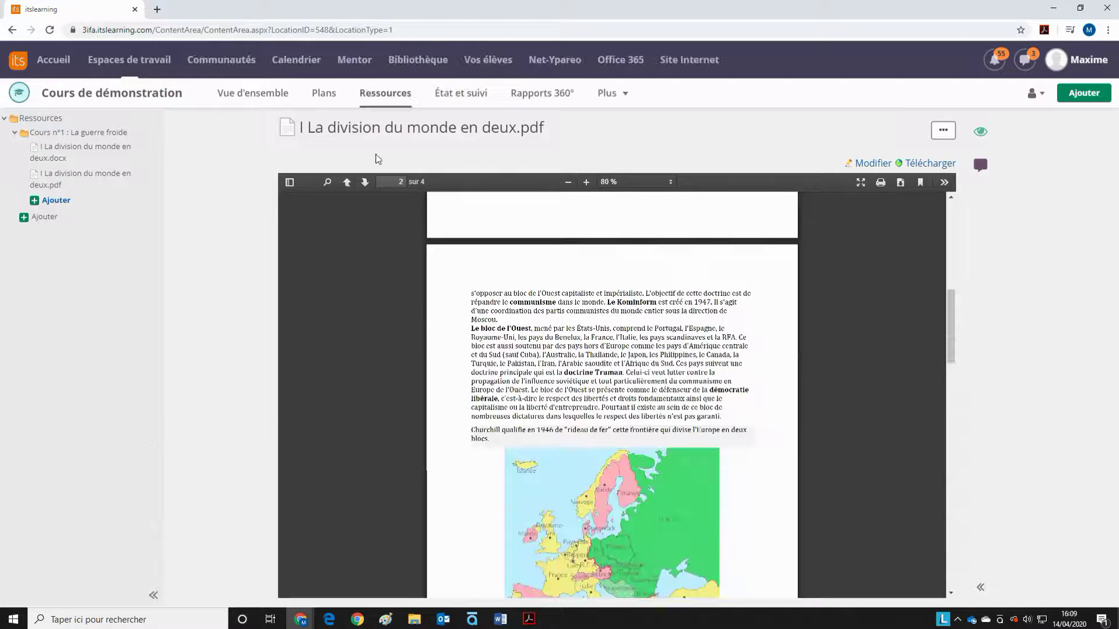
Delete "I La division du monde en deux.docx" from the folder "Cours n°1 : La guerre froide".
left_click(79, 135)
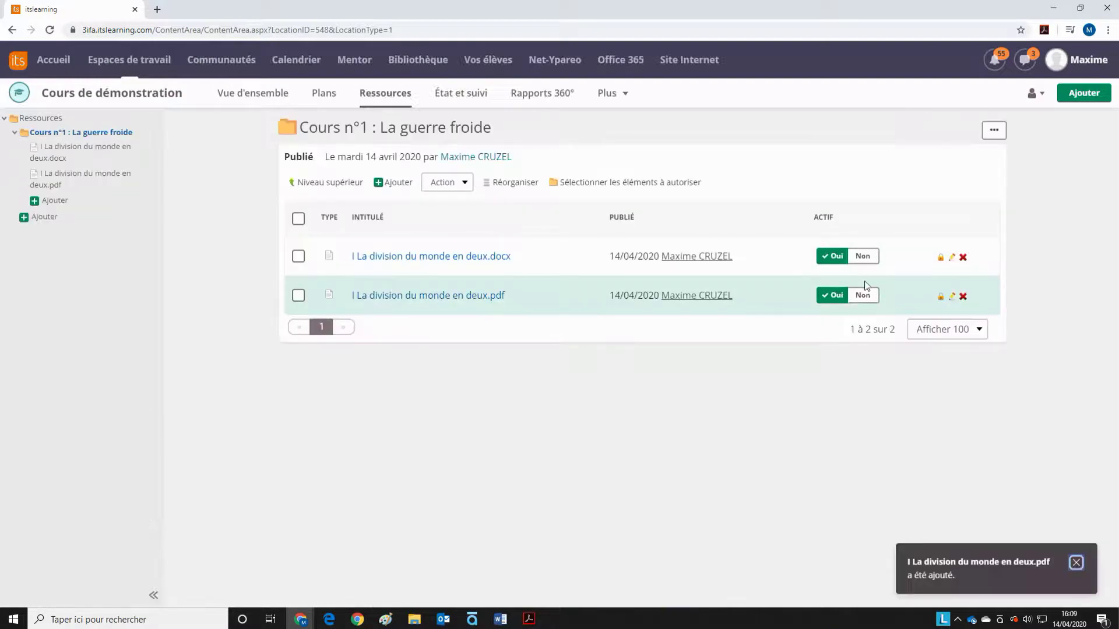
left_click(298, 256)
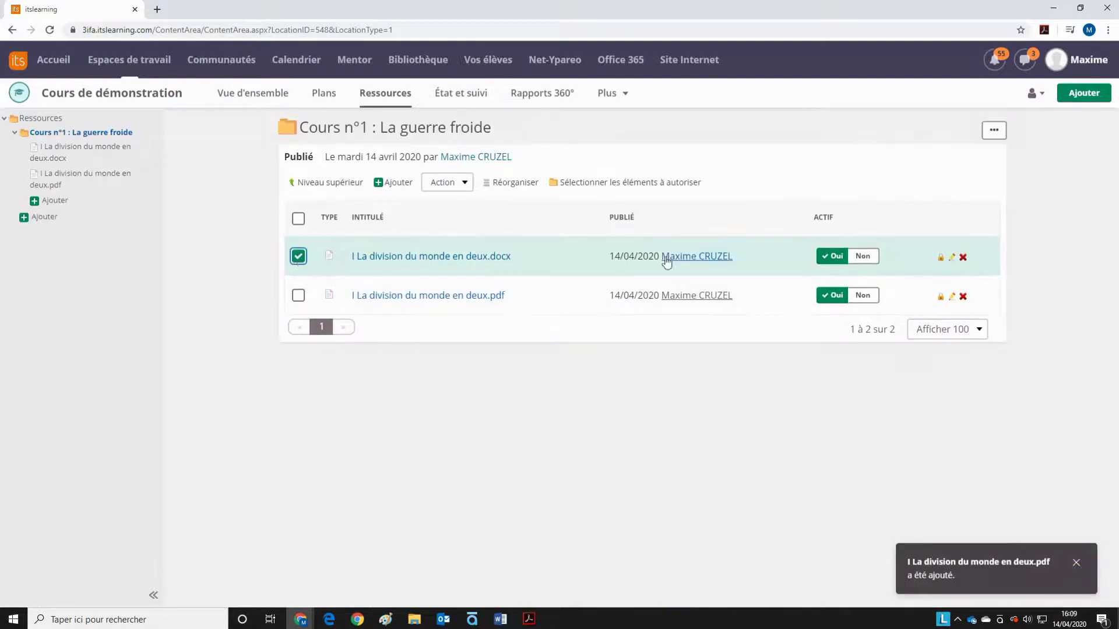
left_click(962, 257)
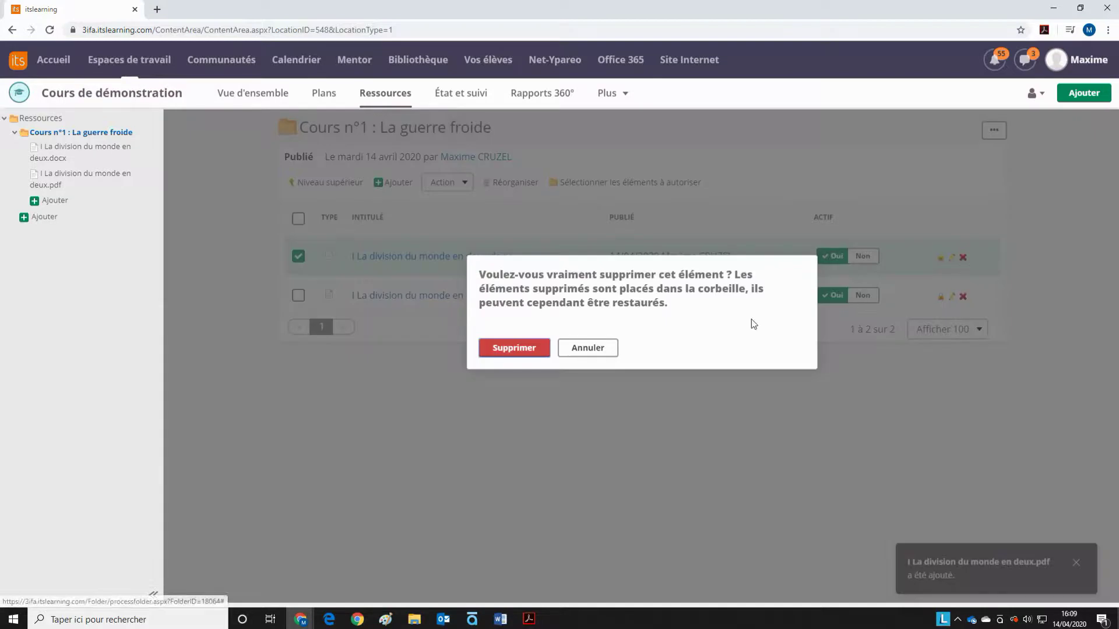
left_click(521, 348)
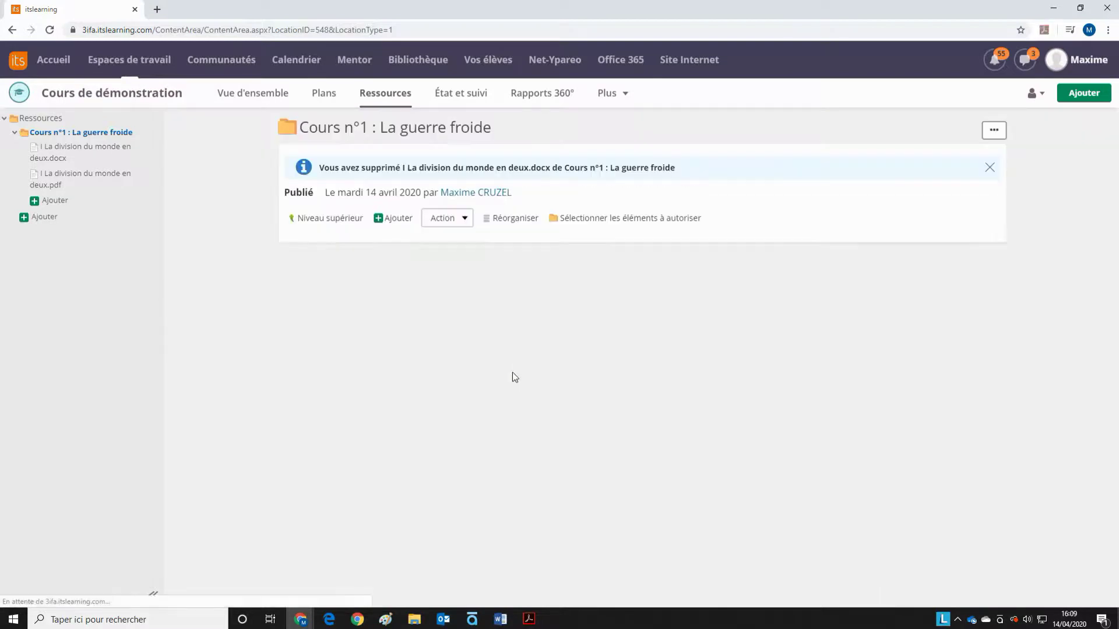
Switch to the Word document "I La division du monde en deux", enlarge the view and look through its text and maps.
left_click(500, 618)
left_click(562, 571)
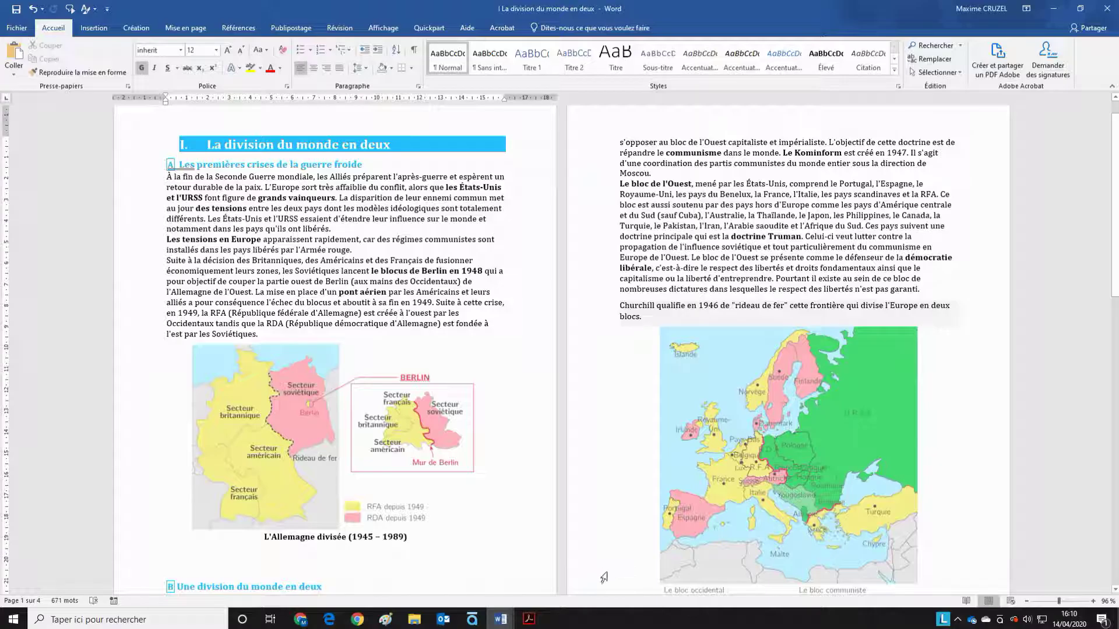
scroll(980, 550, "up", 5, "ctrl")
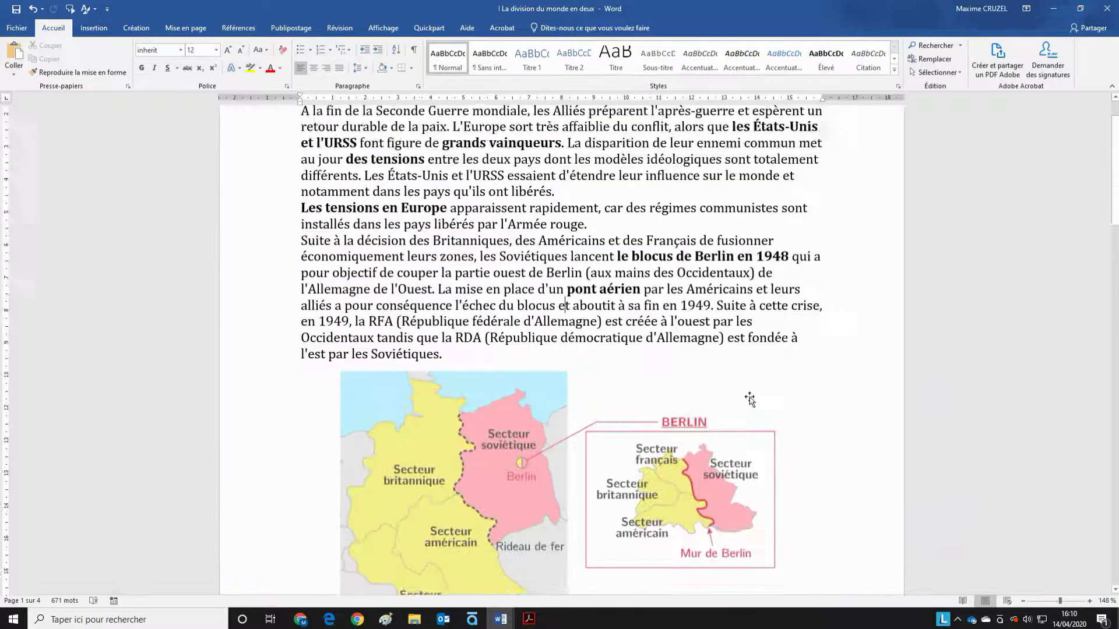
scroll(560, 330, "up", 5)
scroll(568, 349, "down", 15)
scroll(578, 381, "down", 6)
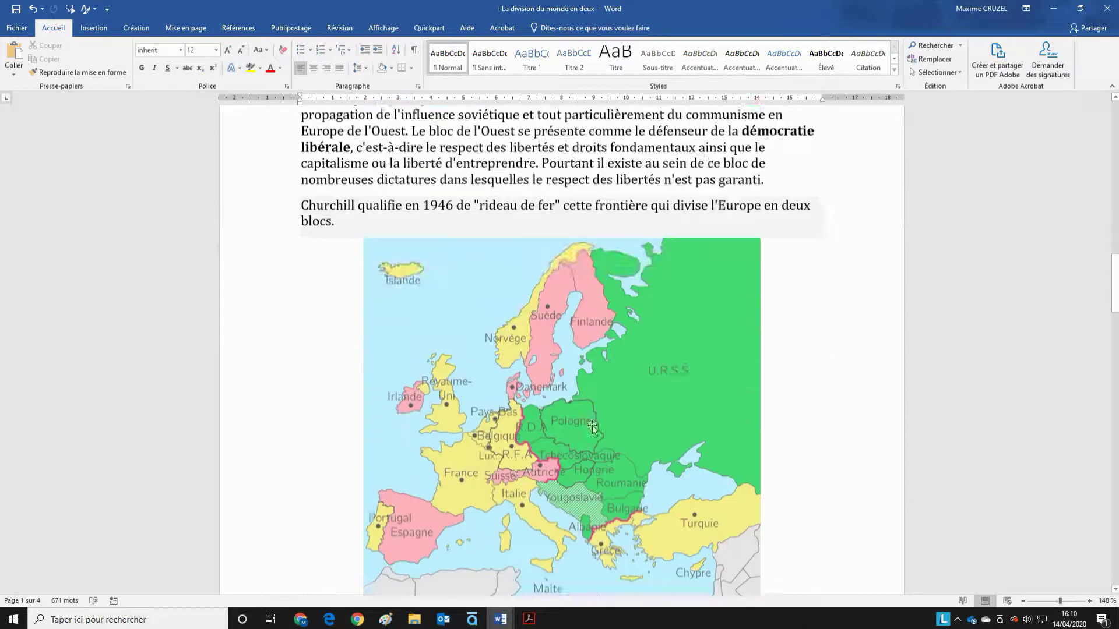
scroll(582, 396, "up", 2)
scroll(593, 429, "down", 3)
scroll(593, 428, "down", 4)
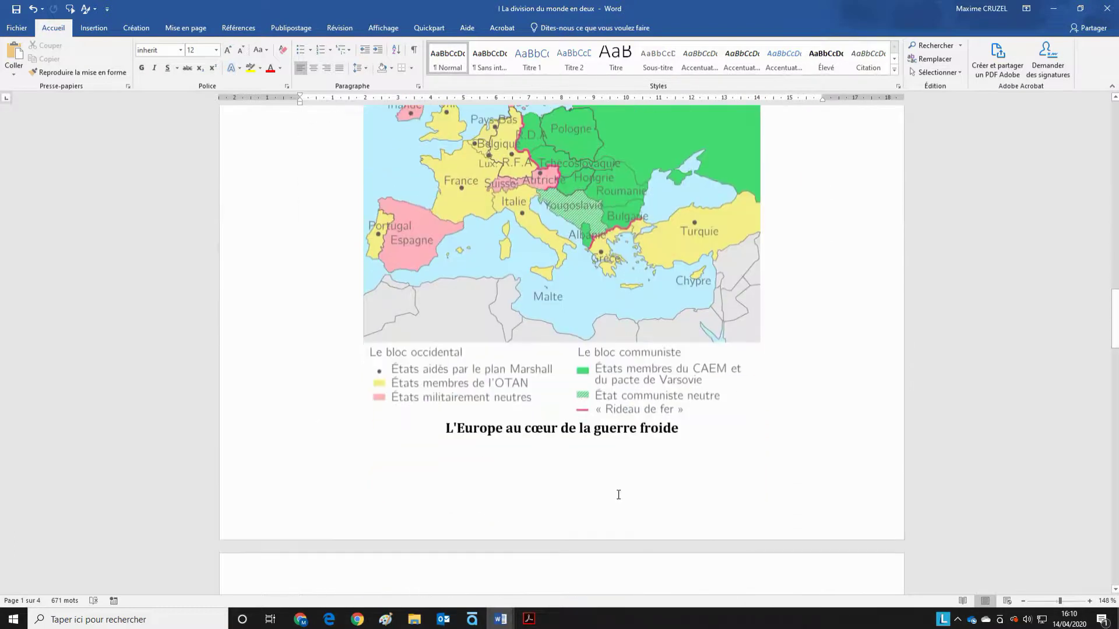
scroll(618, 495, "down", 8)
scroll(638, 527, "up", 15)
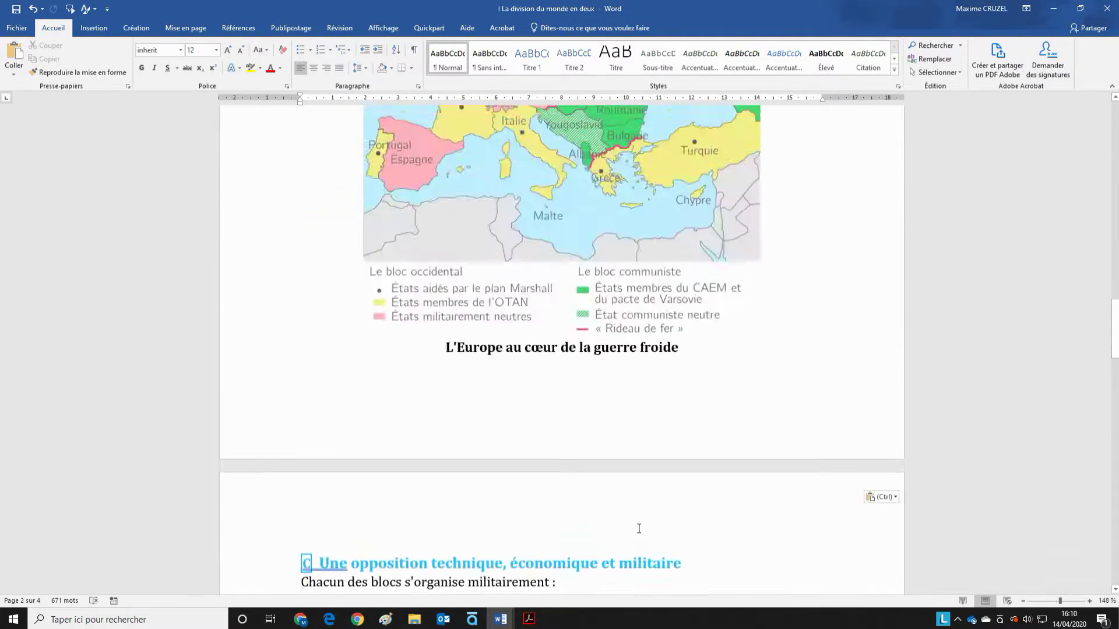
scroll(637, 528, "up", 18)
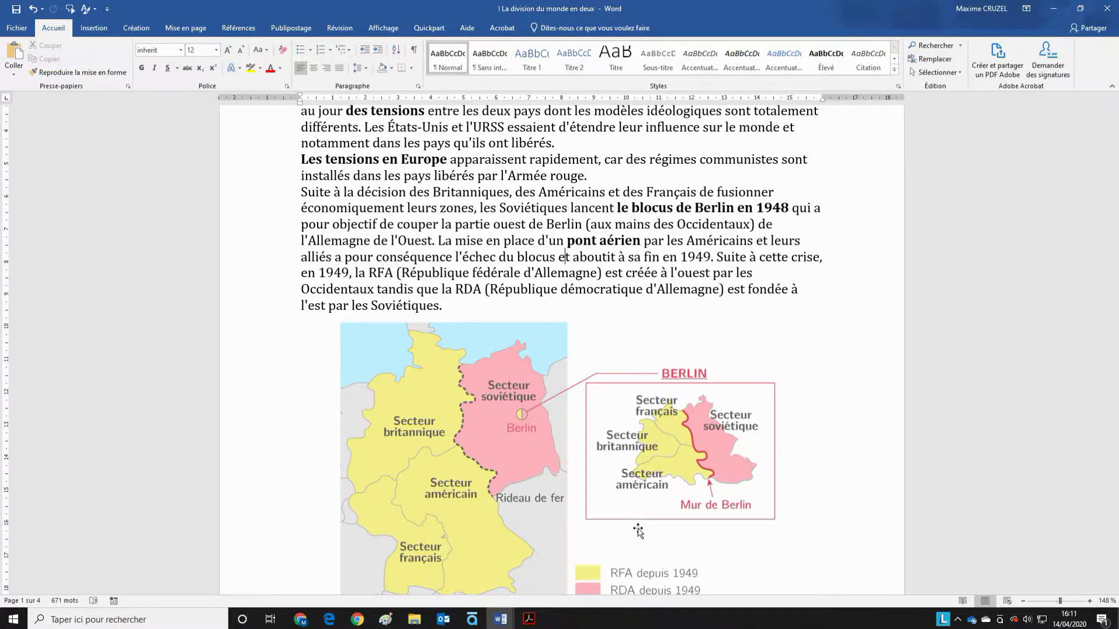
scroll(561, 454, "up", 4)
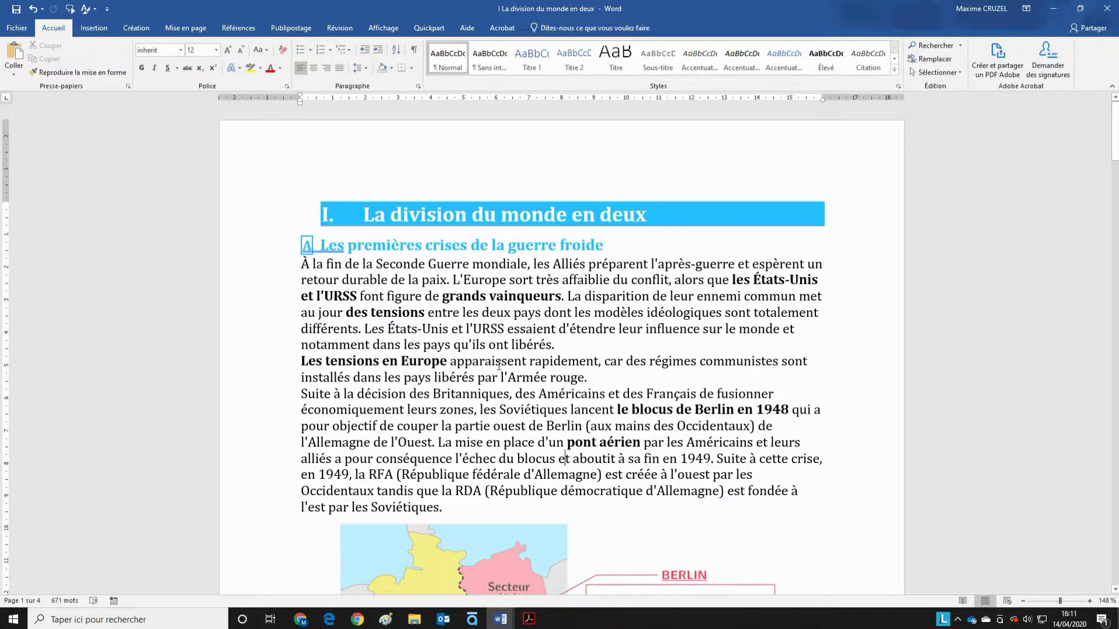
scroll(501, 348, "down", 20)
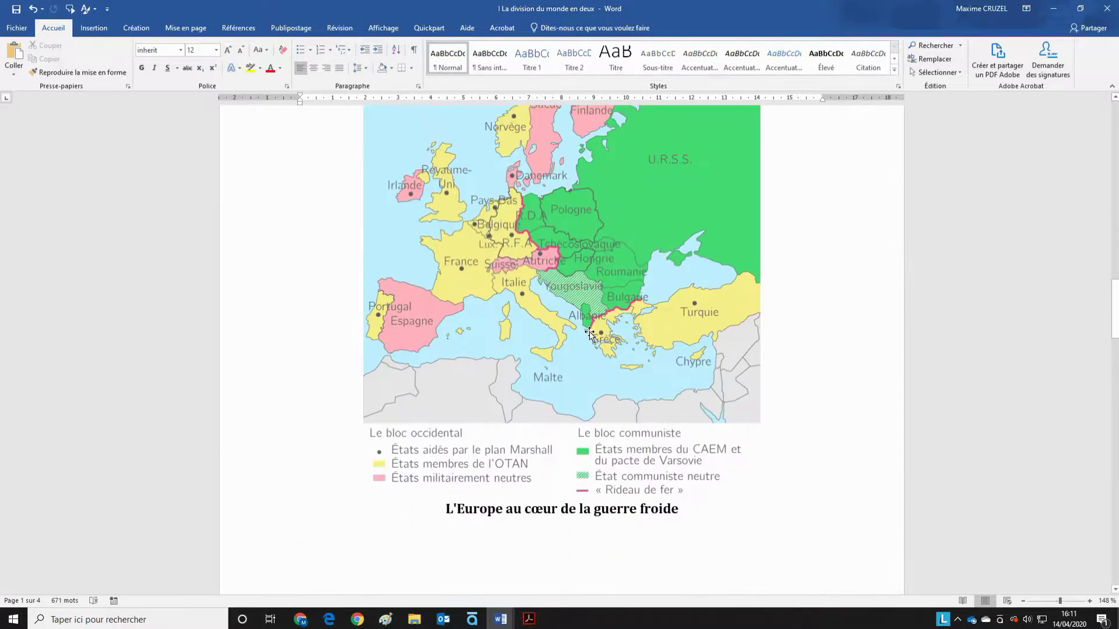
scroll(590, 335, "down", 5)
scroll(595, 357, "up", 18)
scroll(612, 409, "up", 15)
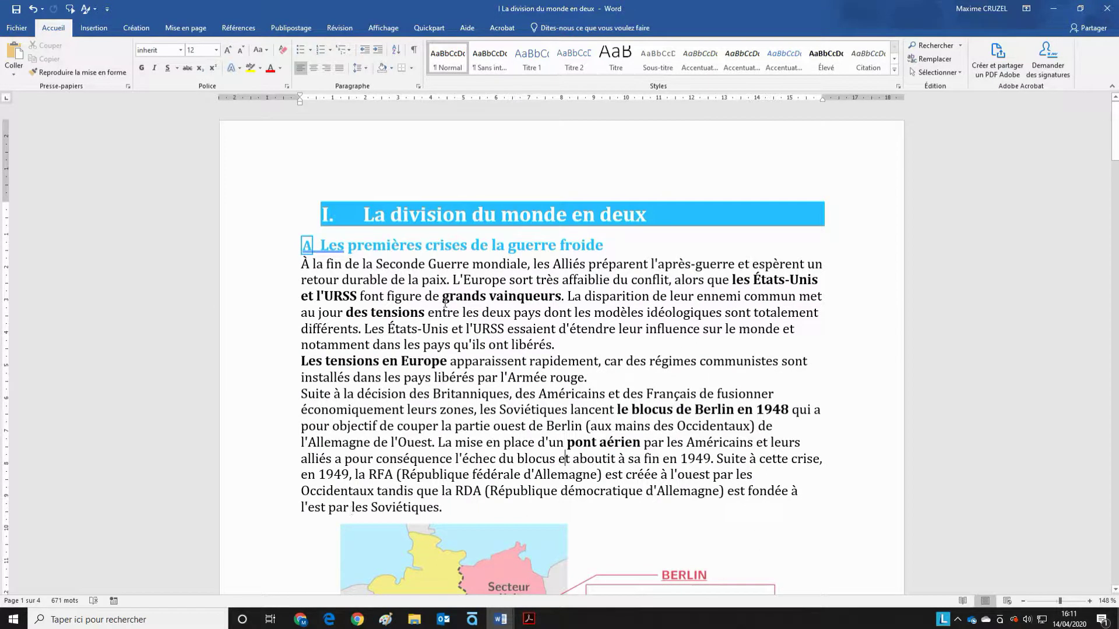
Review the bold key terms in section A "Les premières crises de la guerre froide", such as "grands vainqueurs" and "pont aérien".
left_click_drag(443, 298, 561, 298)
left_click_drag(561, 297, 459, 303)
left_click(395, 377)
left_click_drag(419, 310, 448, 362)
left_click(418, 459)
left_click_drag(732, 282, 743, 268)
left_click(735, 280)
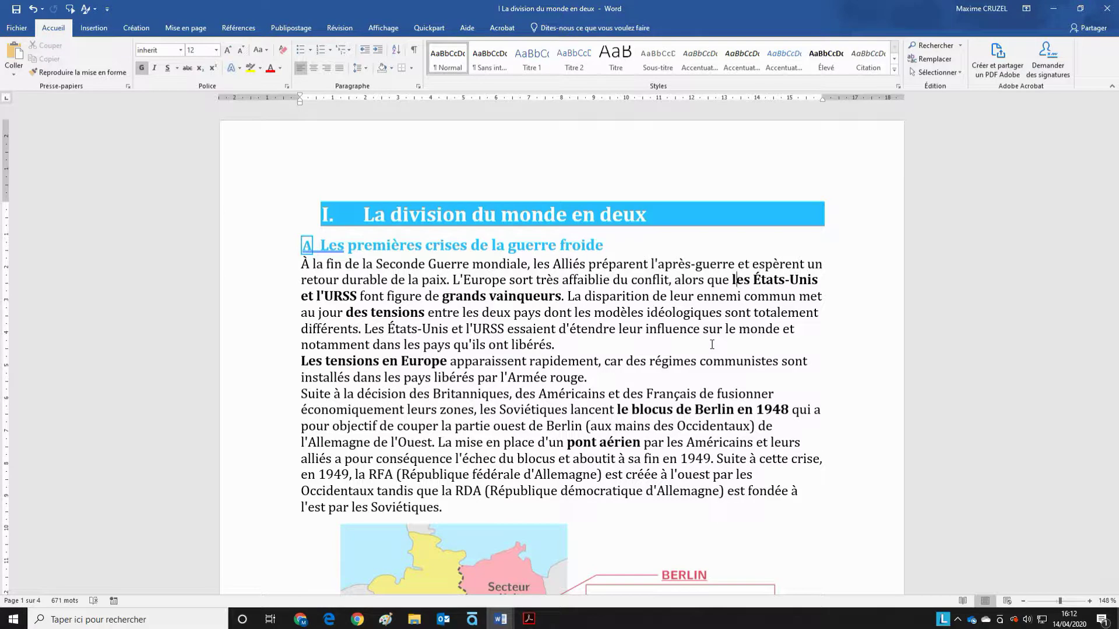
left_click_drag(737, 279, 512, 410)
left_click(533, 434)
double_click(612, 264)
left_click(464, 296)
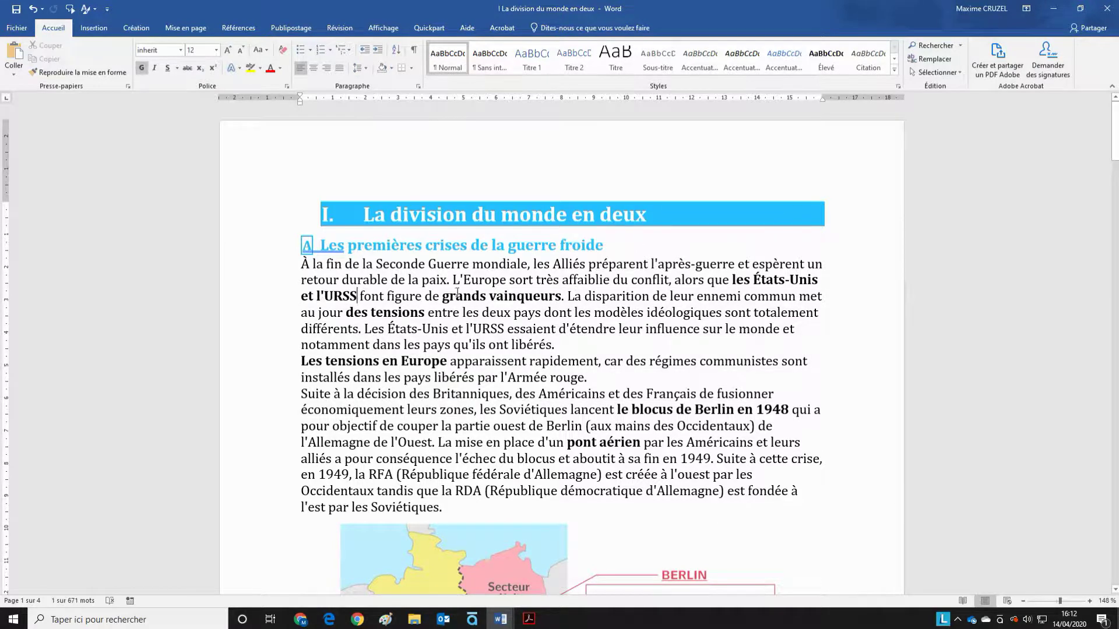
double_click(396, 313)
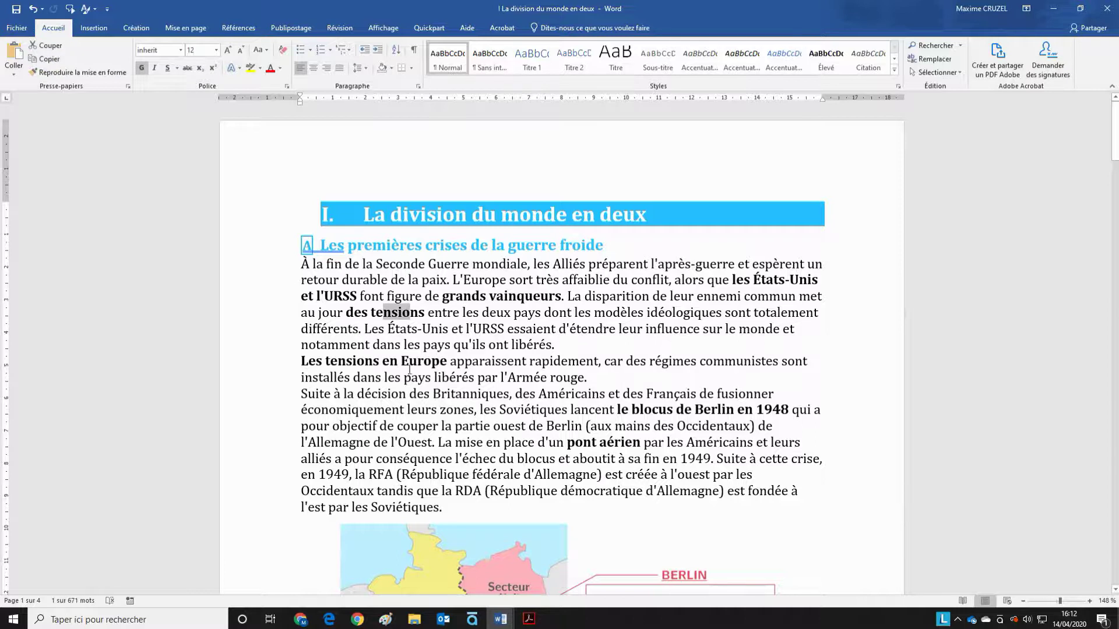
left_click_drag(410, 373, 436, 366)
left_click_drag(620, 443, 599, 443)
scroll(505, 466, "down", 6)
scroll(506, 466, "up", 6)
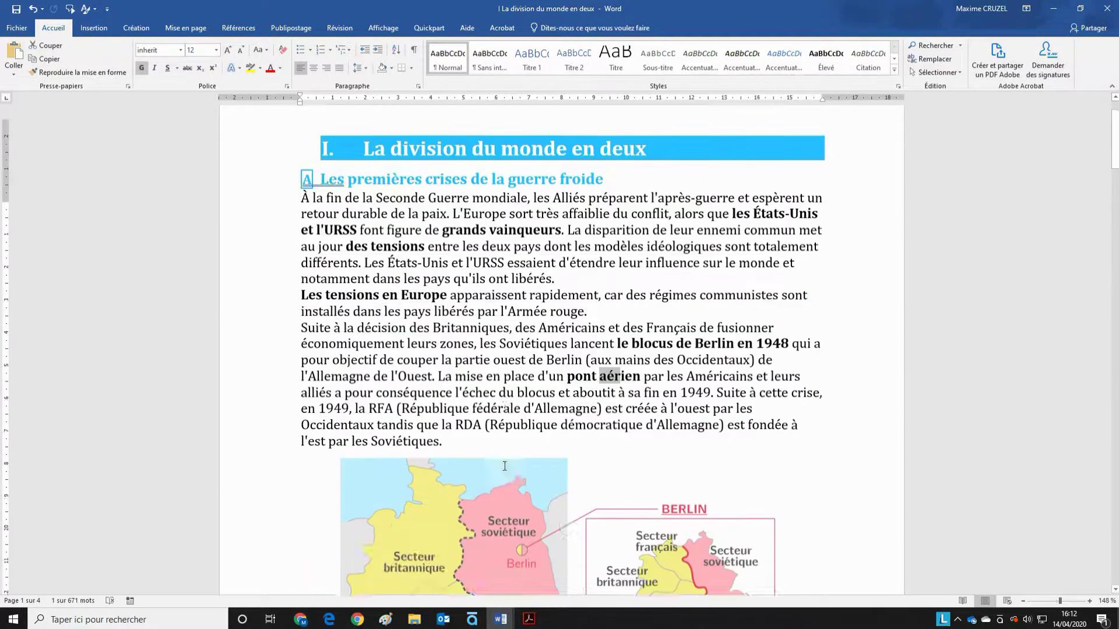
left_click(469, 408)
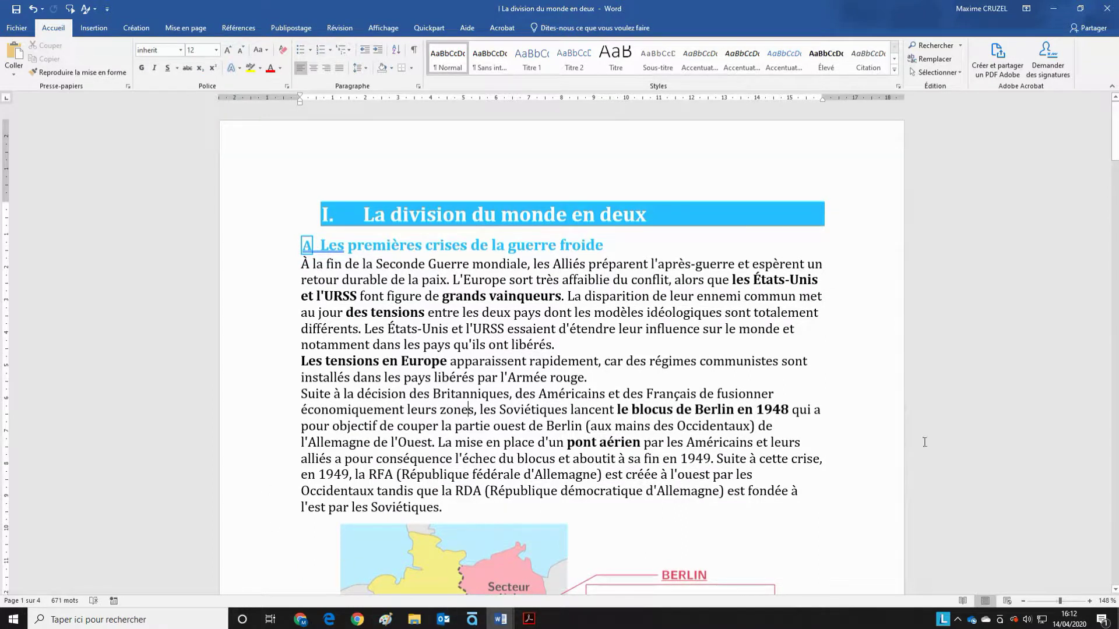
Examine the map "L'Allemagne divisée (1945 – 1989)" and the text around it in the Word document.
scroll(733, 475, "down", 2)
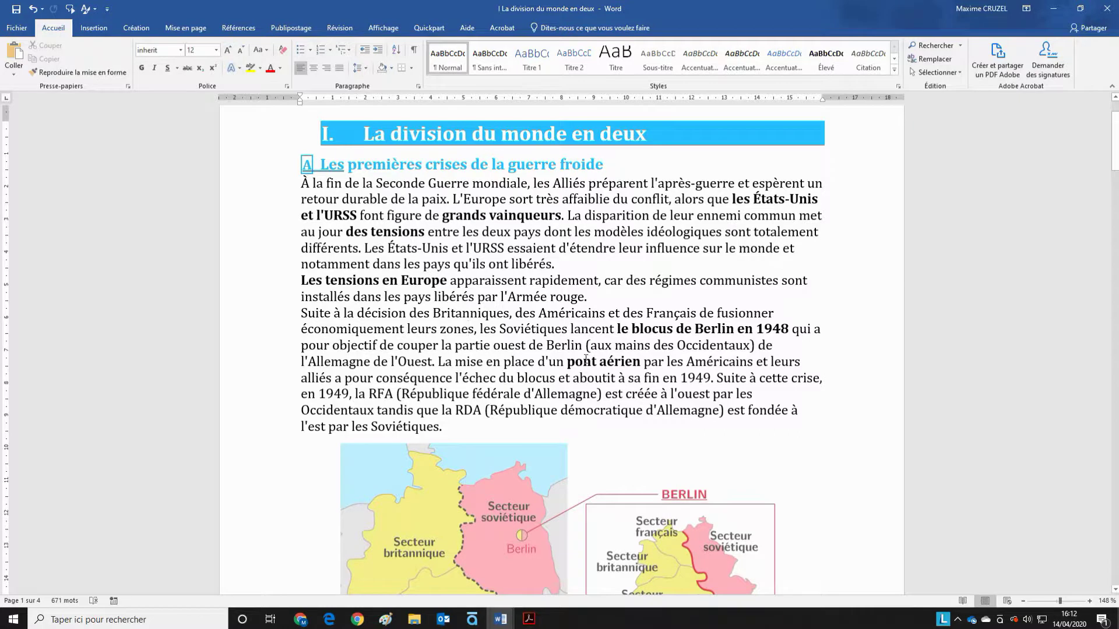
scroll(619, 381, "down", 5)
scroll(607, 420, "up", 2)
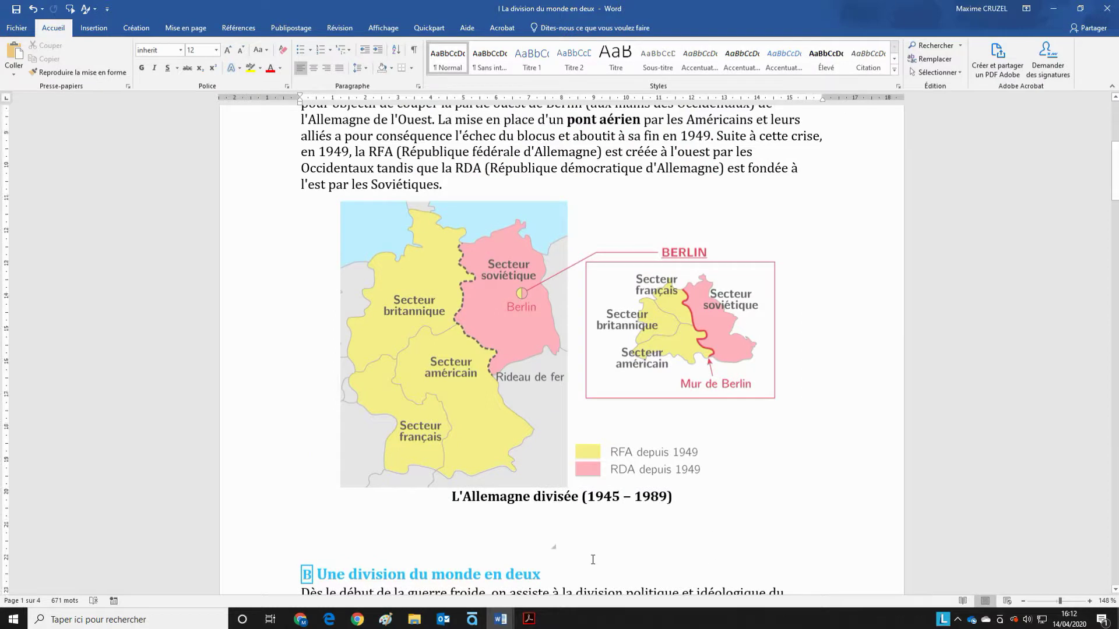
scroll(592, 559, "down", 4)
scroll(589, 545, "up", 8)
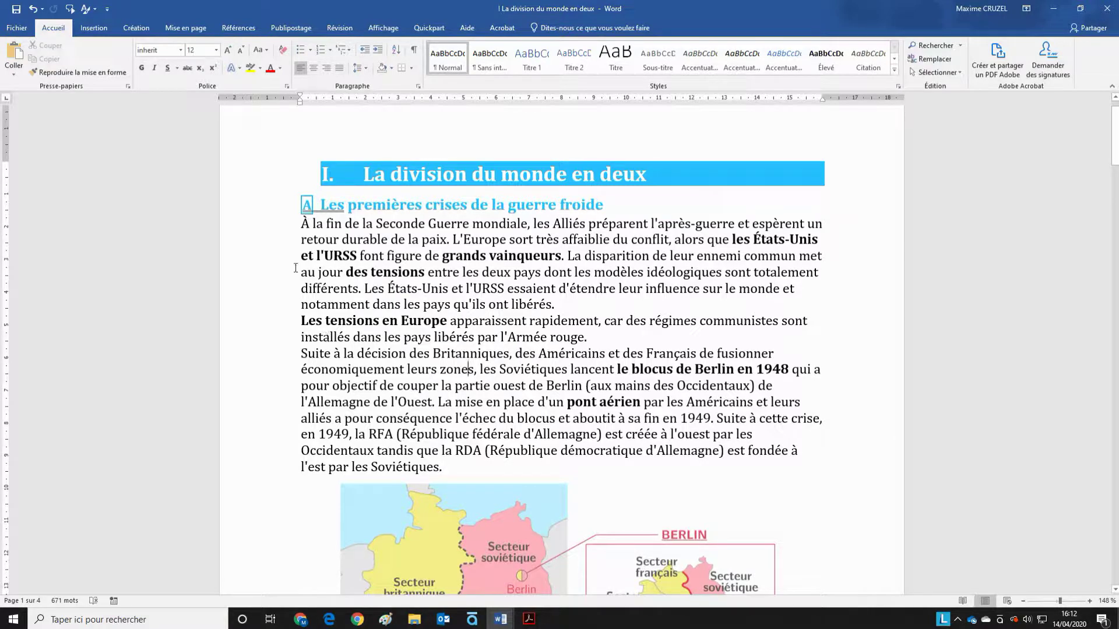
Switch back to itslearning and start adding an exercise to the folder "Cours n°1 : La guerre froide".
left_click(301, 619)
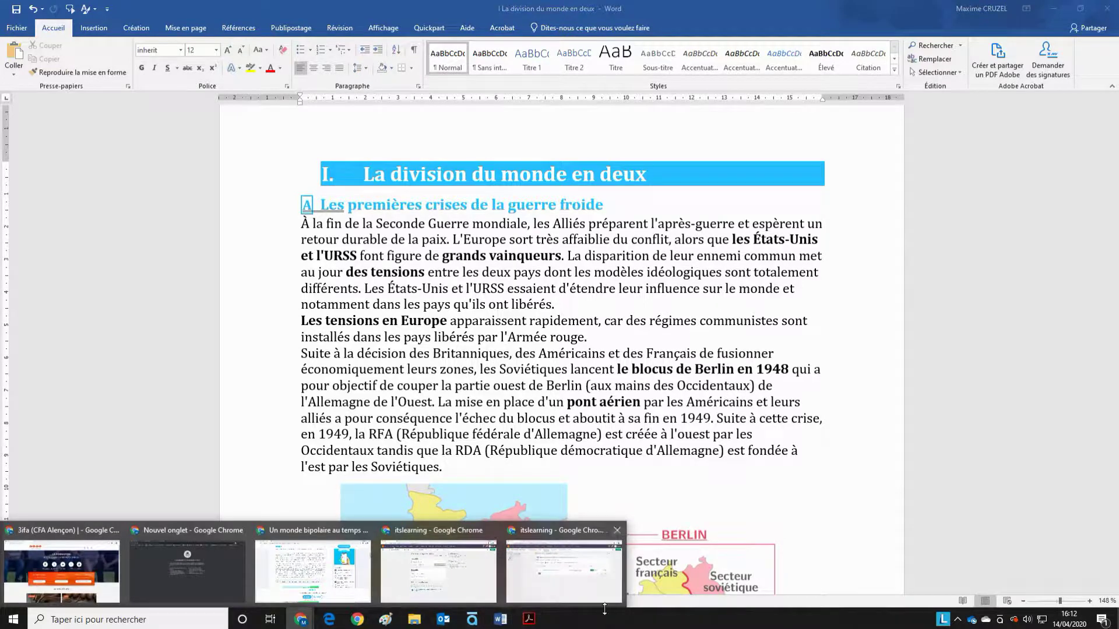
left_click(581, 584)
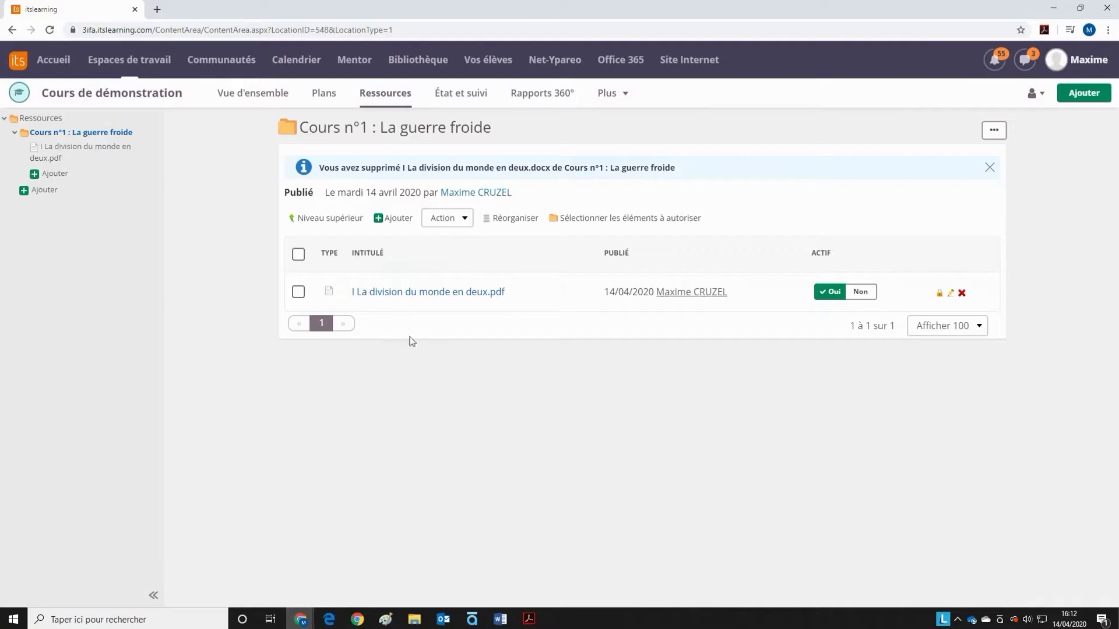
left_click(386, 222)
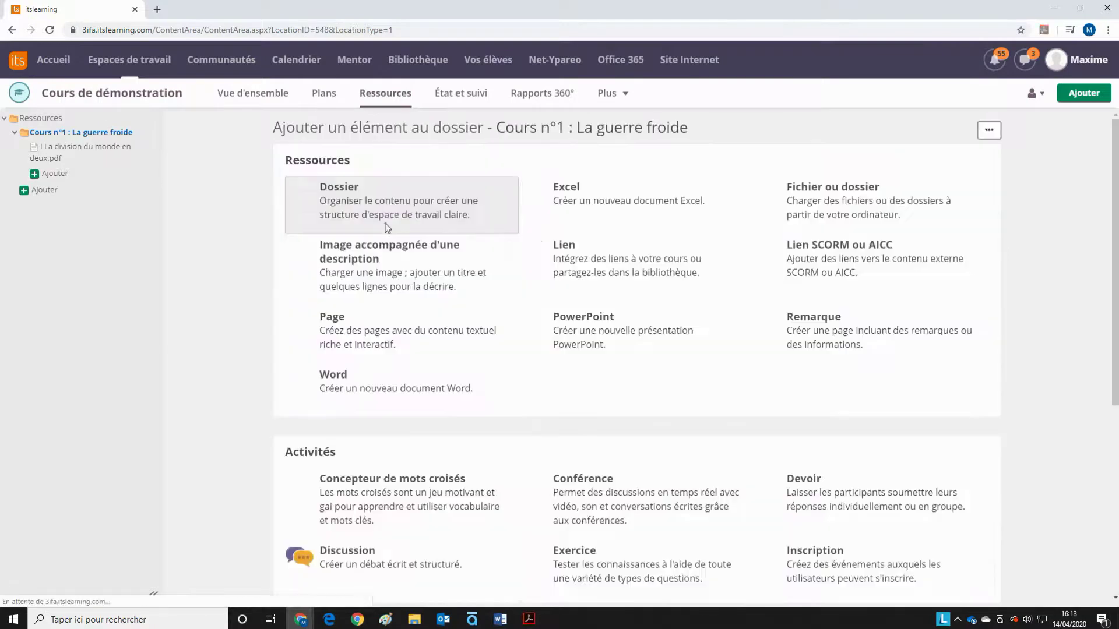
scroll(634, 314, "down", 3)
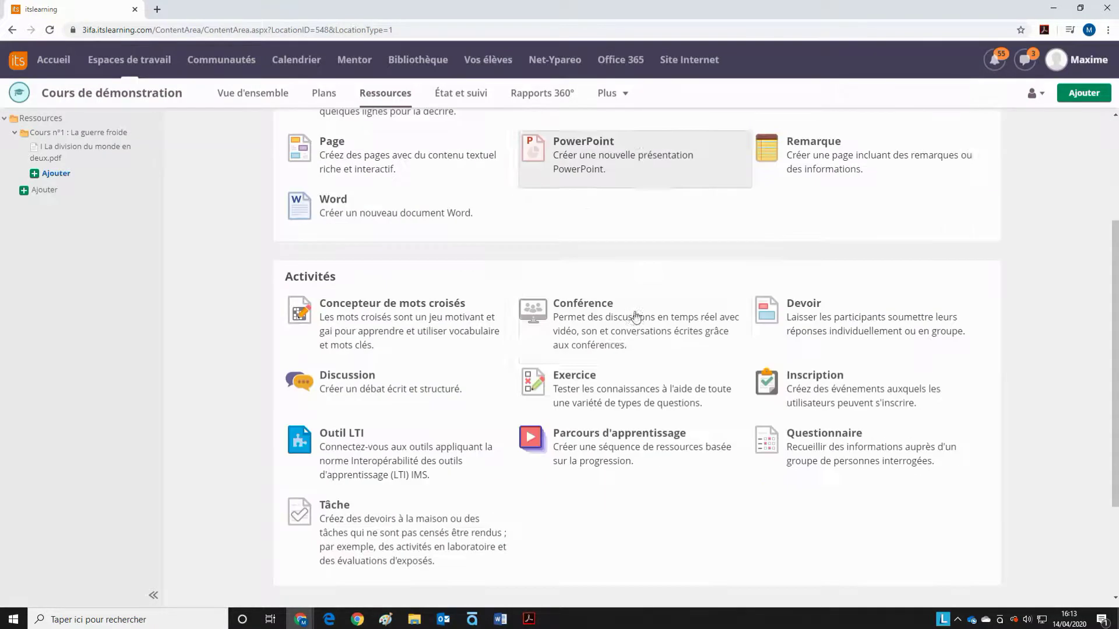
left_click(600, 395)
Title the exercise "Activité 1 : Le début de la guerre froide".
type("Acx")
key("BackSpace")
type("tivi")
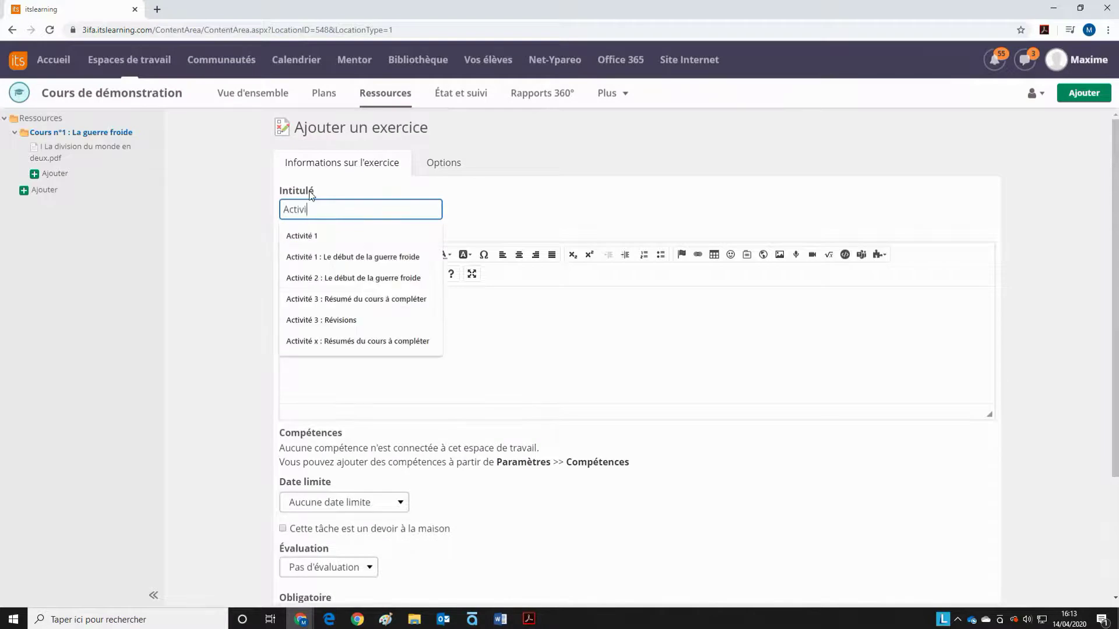
type("té 1 : Le d")
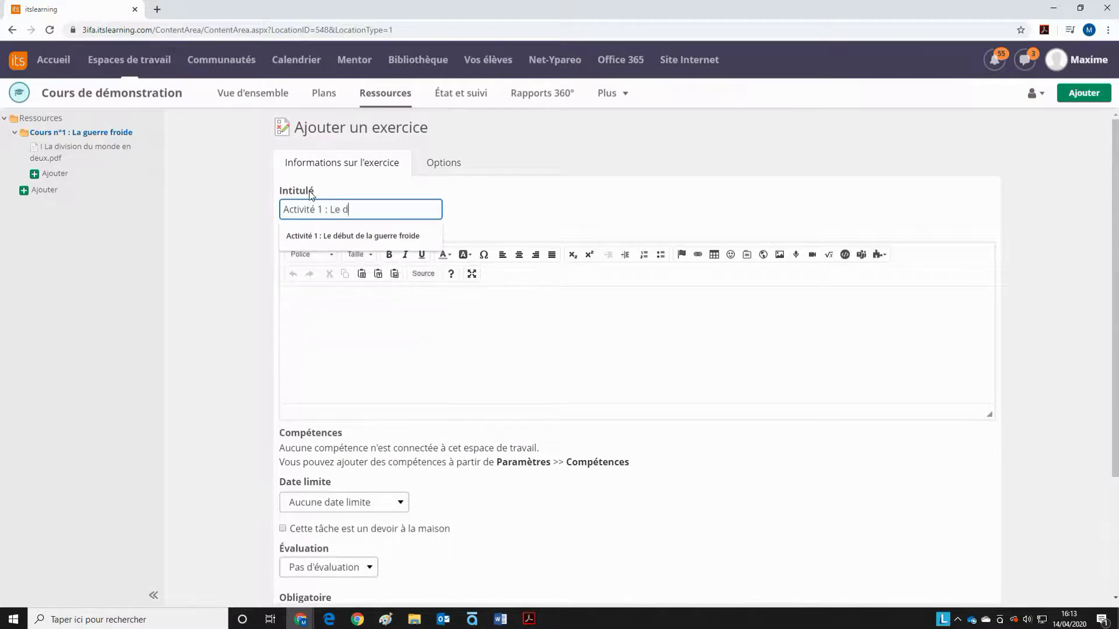
type("ébut de la guerre frf")
key("BackSpace")
type("oide")
left_click(369, 327)
Set the exercise's evaluation to "Appréciation" and save the exercise.
scroll(247, 369, "down", 3)
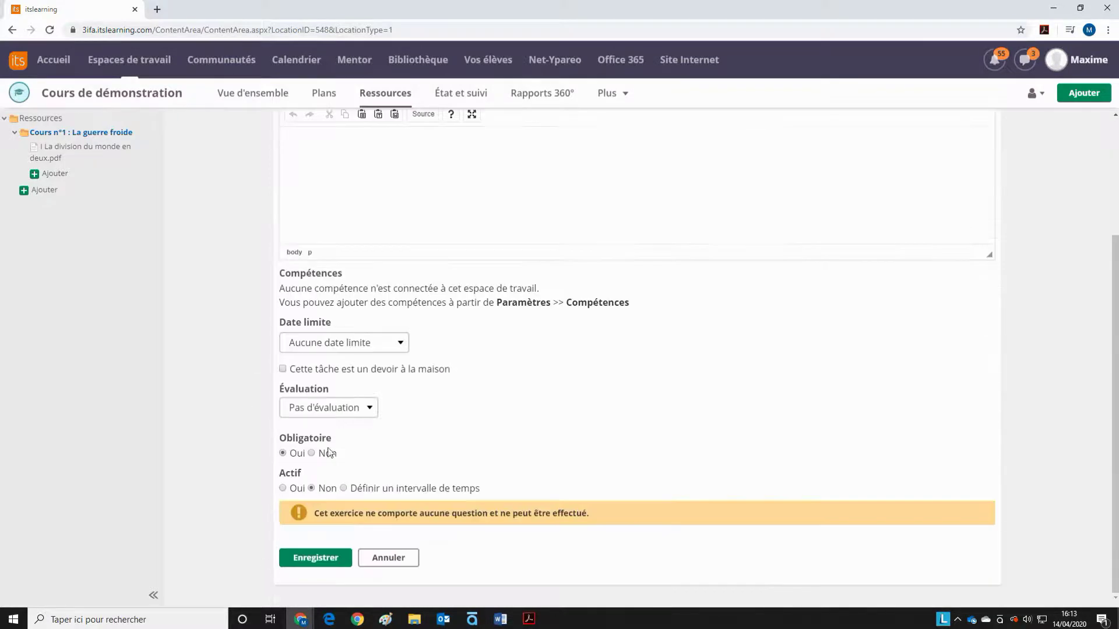
left_click(323, 408)
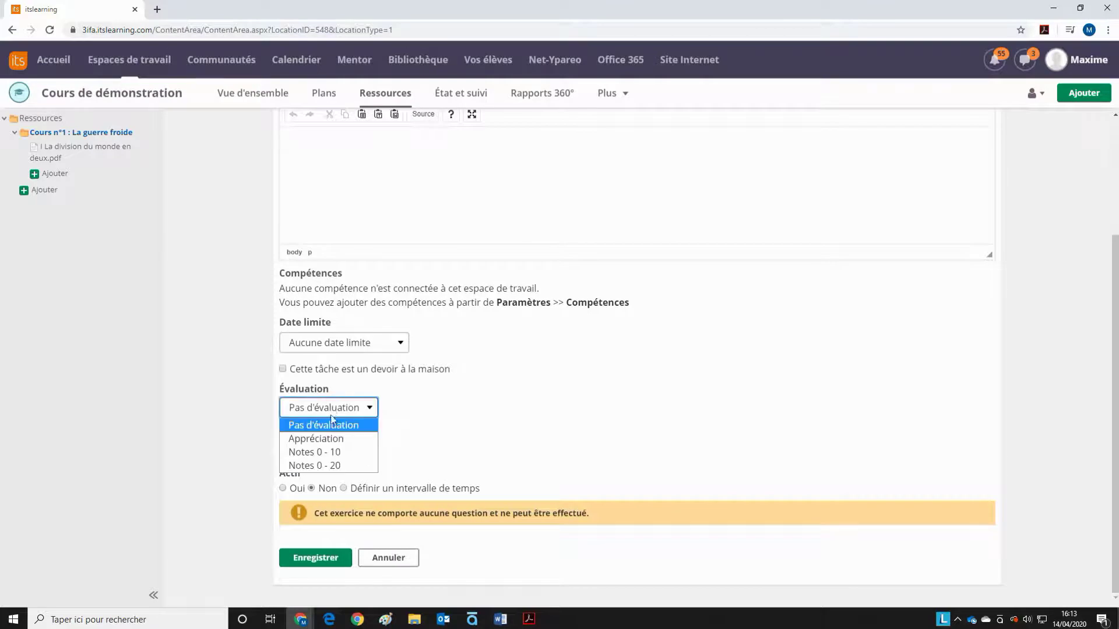
left_click(327, 440)
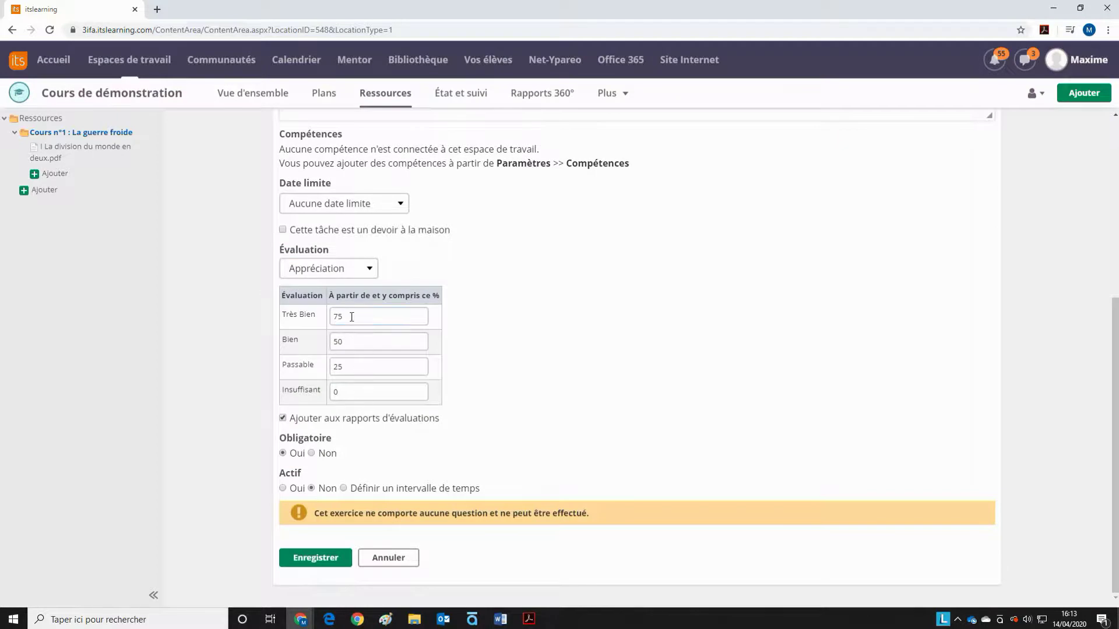
left_click(315, 558)
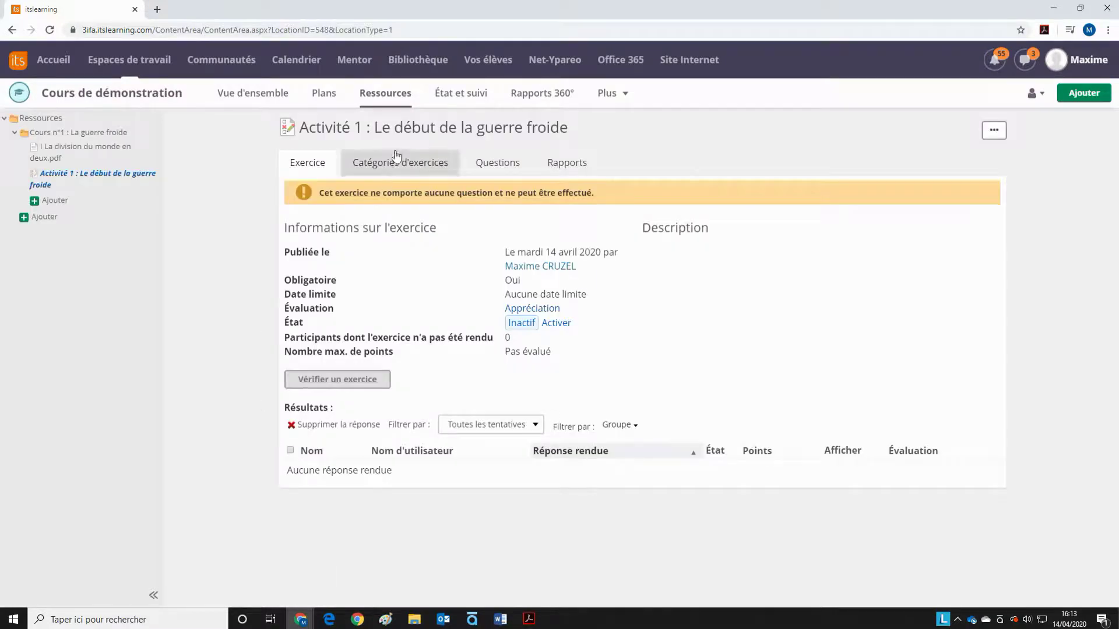
Open the exercise's question type selection and examine the general and interactive types and the advice about mobile devices.
left_click(488, 168)
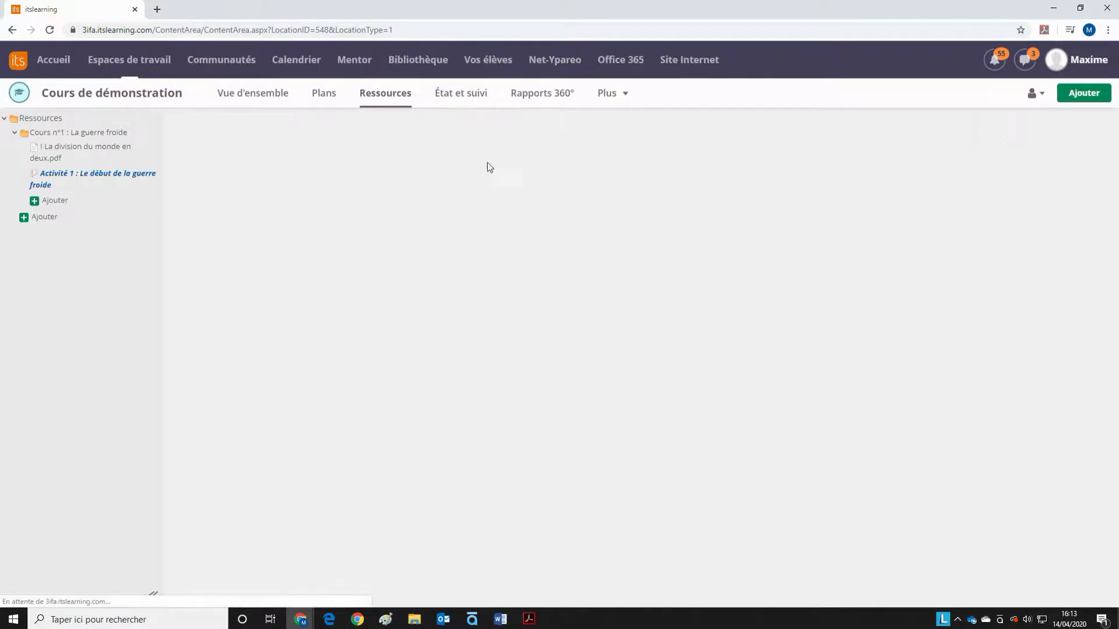
left_click(342, 217)
left_click(326, 217)
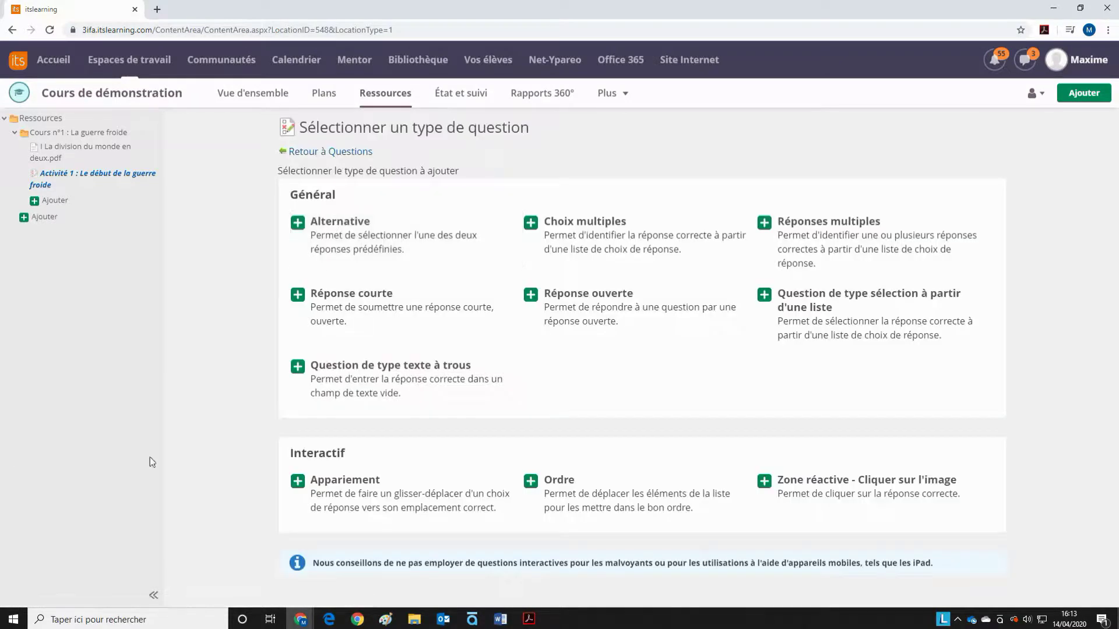
left_click(353, 240)
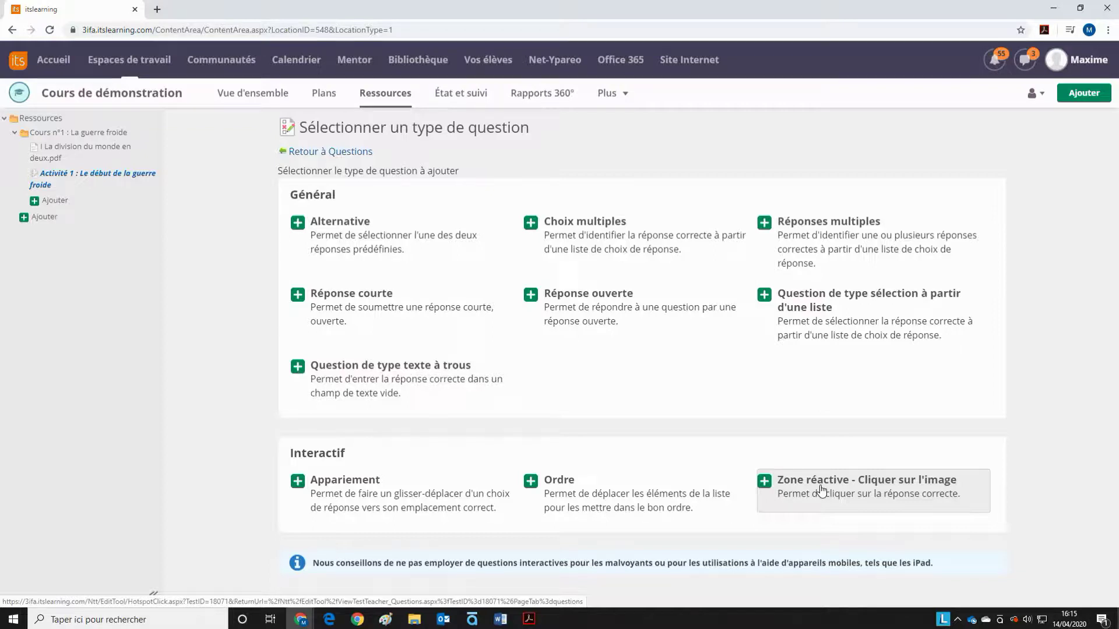
left_click_drag(312, 563, 864, 563)
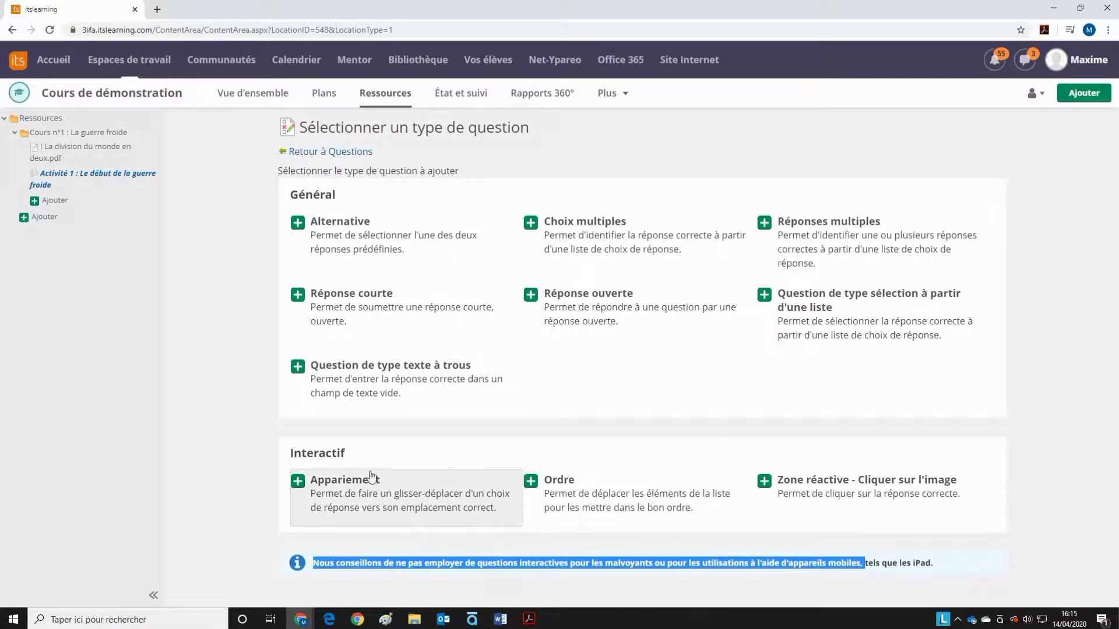
mouse_move(499, 619)
mouse_move(574, 593)
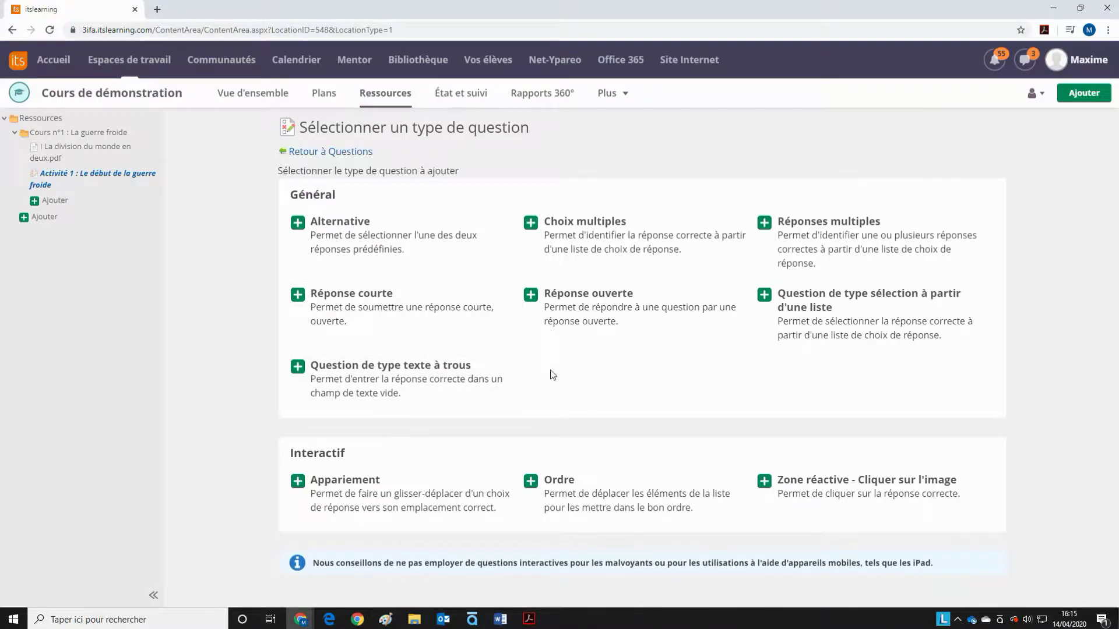
Return to the exercise's question list and add a question of type "Sélection à partir d'une liste".
left_click(341, 155)
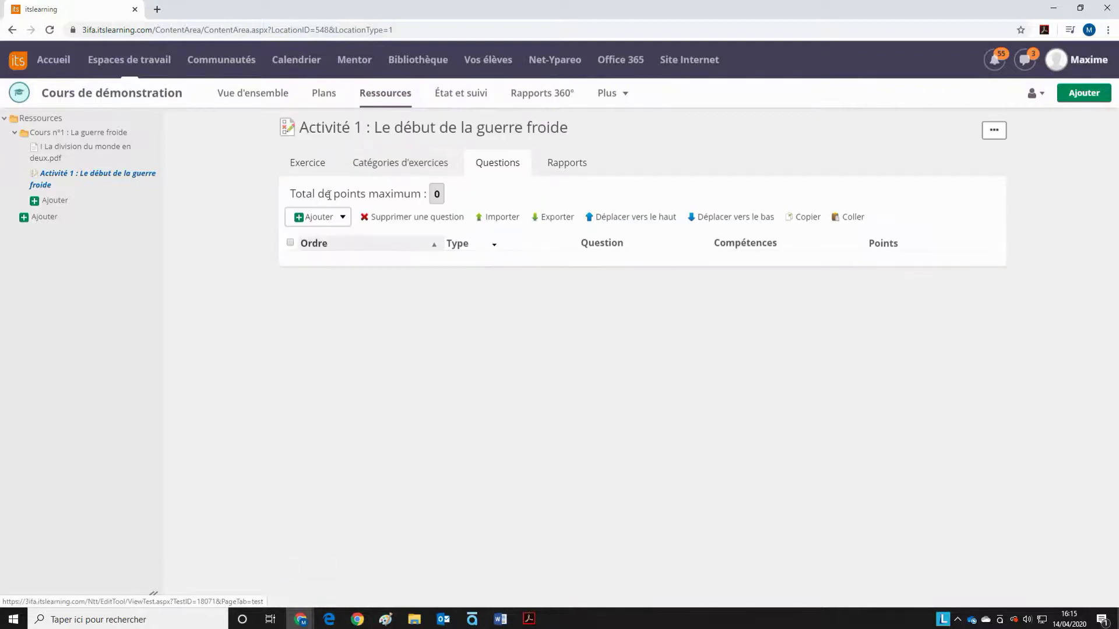
left_click(321, 219)
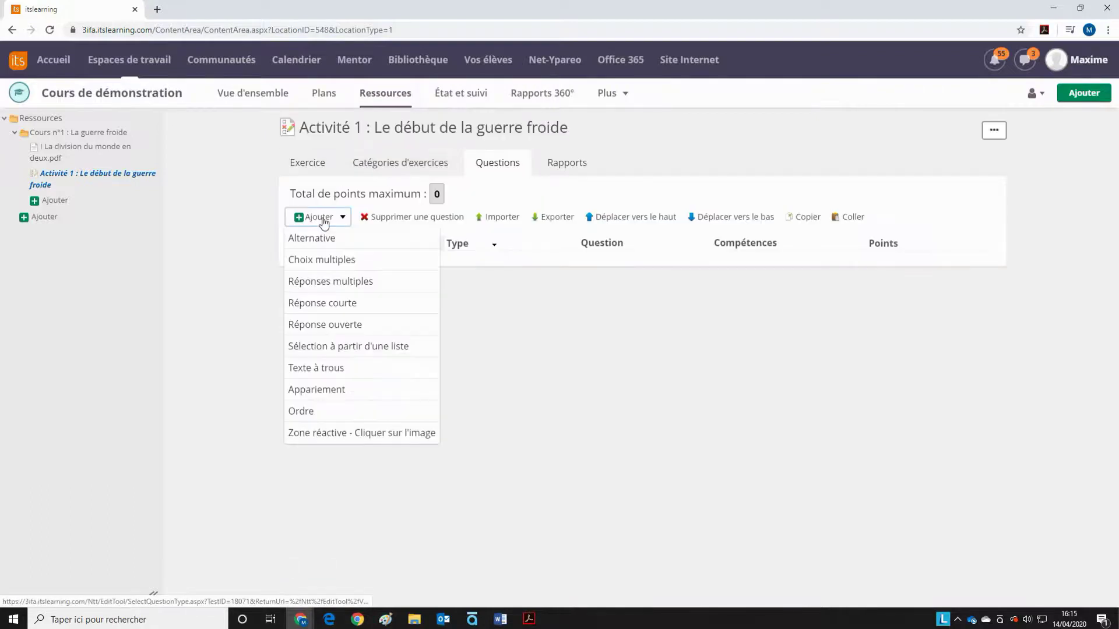
left_click(317, 351)
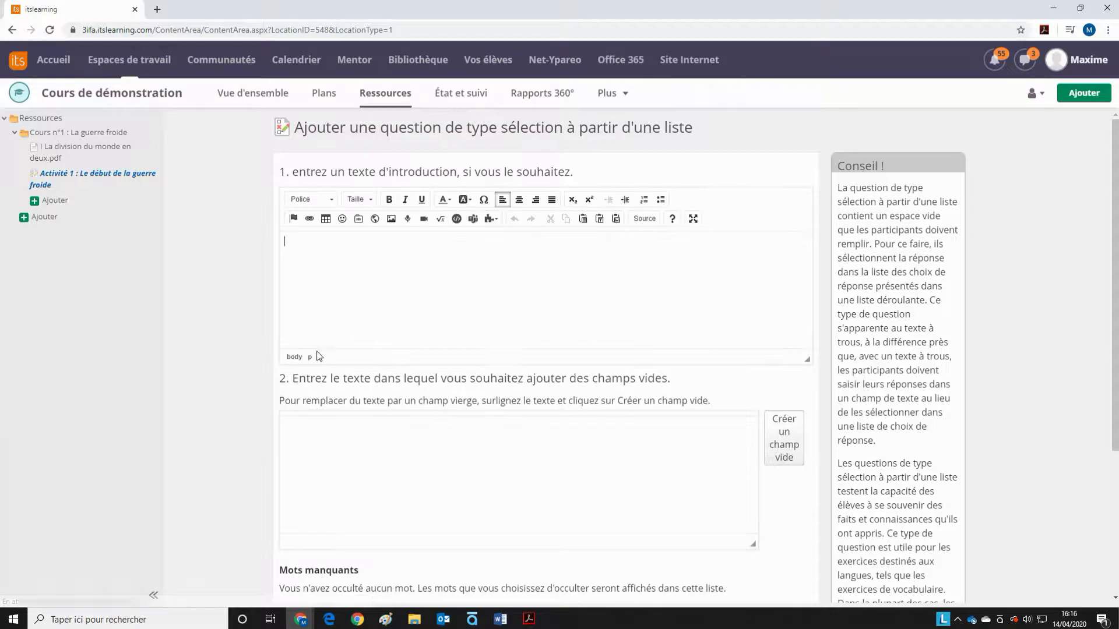
Enter the introduction text "Complète le texte suivant en retrouvant les bons mots." for the question.
left_click(326, 311)
type("Complète le te")
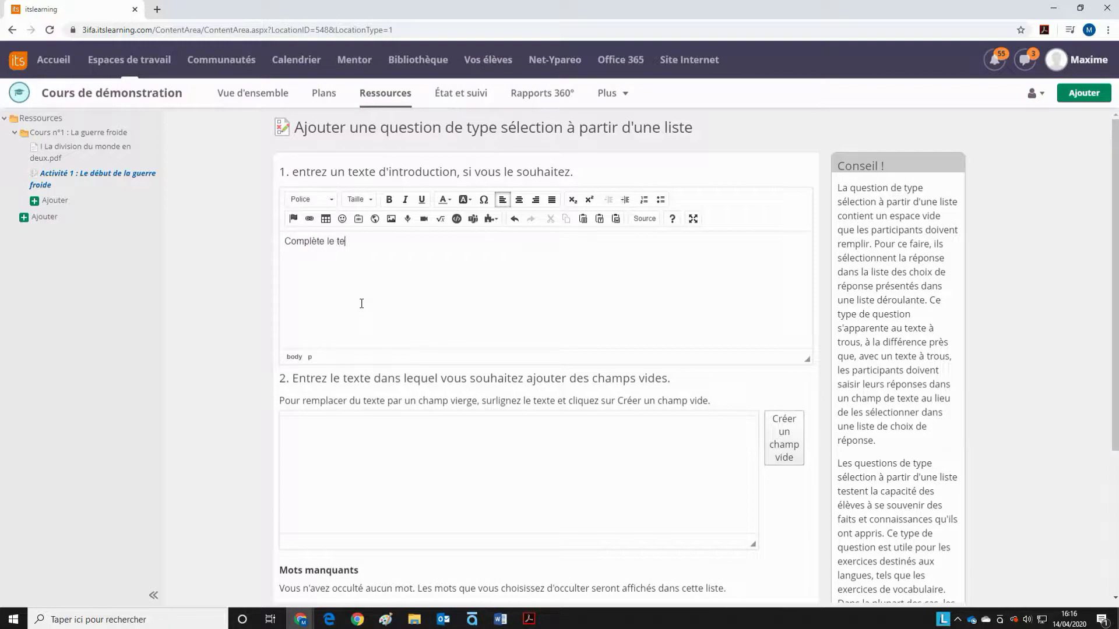
type("xte suivant en retrouvant les bons mots.")
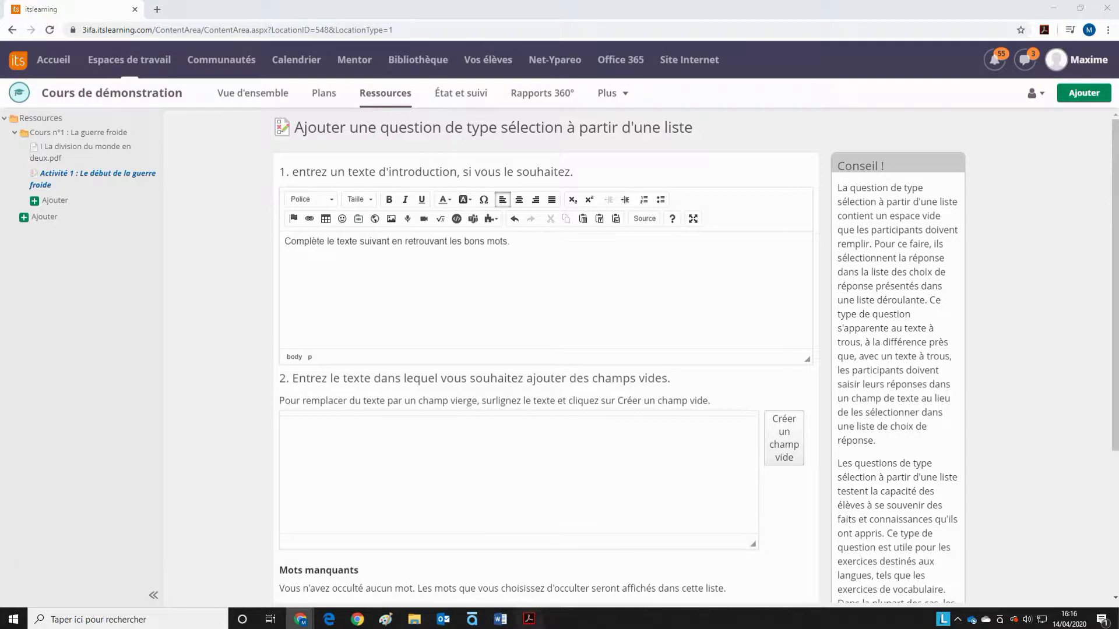
Switch to the Word document "I La division du monde en deux" and copy the text of section A up to the map.
left_click(528, 618)
left_click(529, 619)
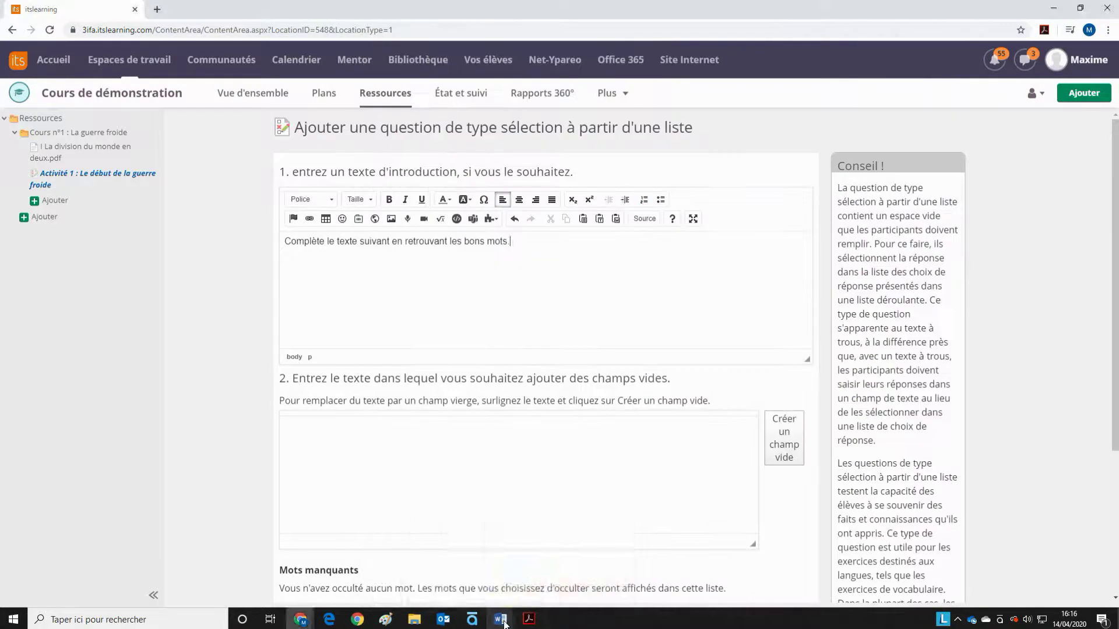
mouse_move(501, 619)
left_click(557, 596)
left_click_drag(301, 224, 449, 385)
scroll(431, 278, "down", 1)
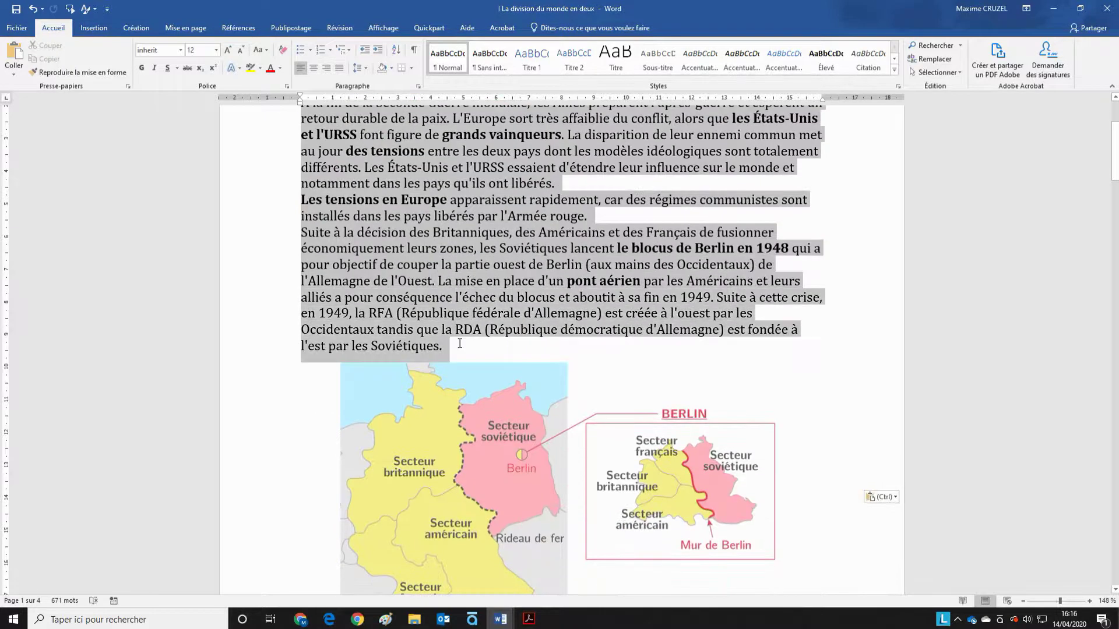
scroll(443, 297, "up", 3)
right_click(443, 297)
left_click(474, 314)
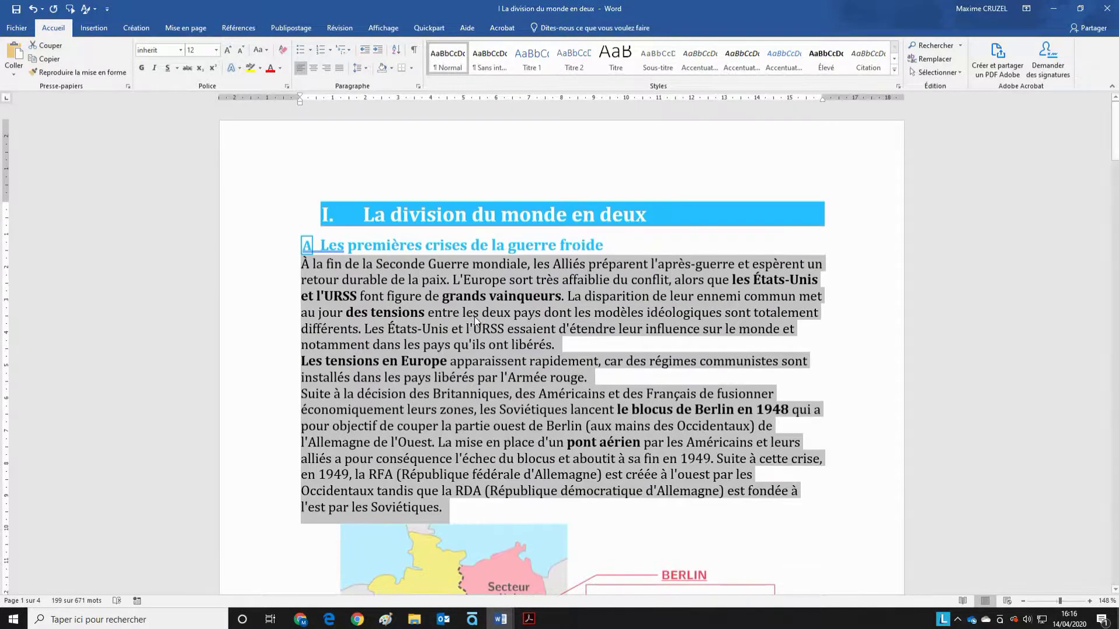
Switch back to itslearning and place the cursor in the empty text field meant for the blanks.
left_click(1052, 14)
left_click(387, 452)
right_click(387, 452)
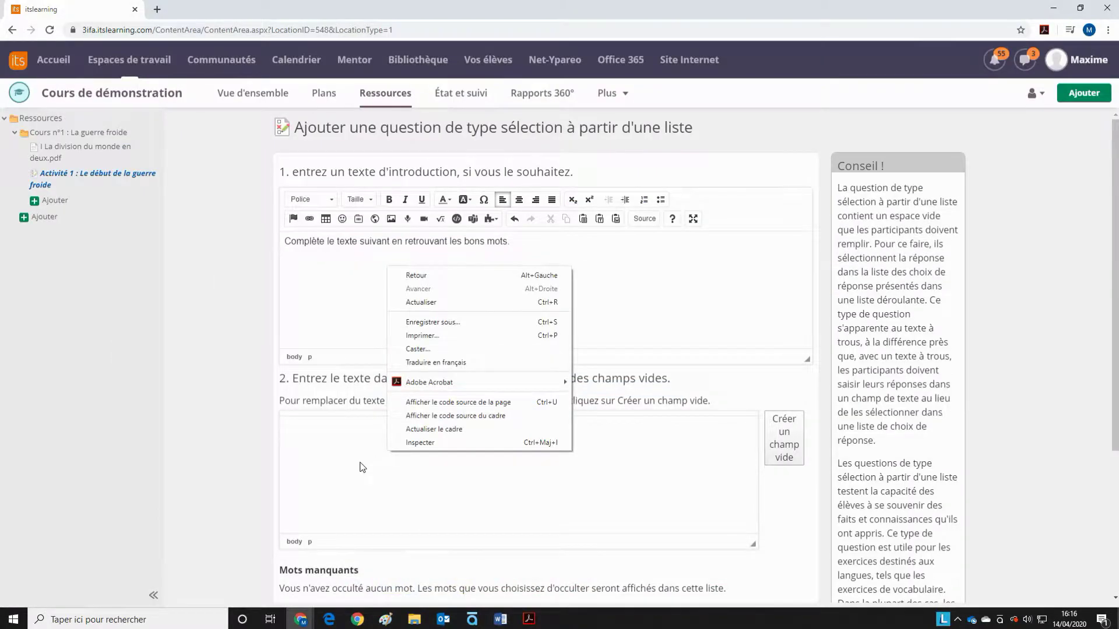
left_click(361, 464)
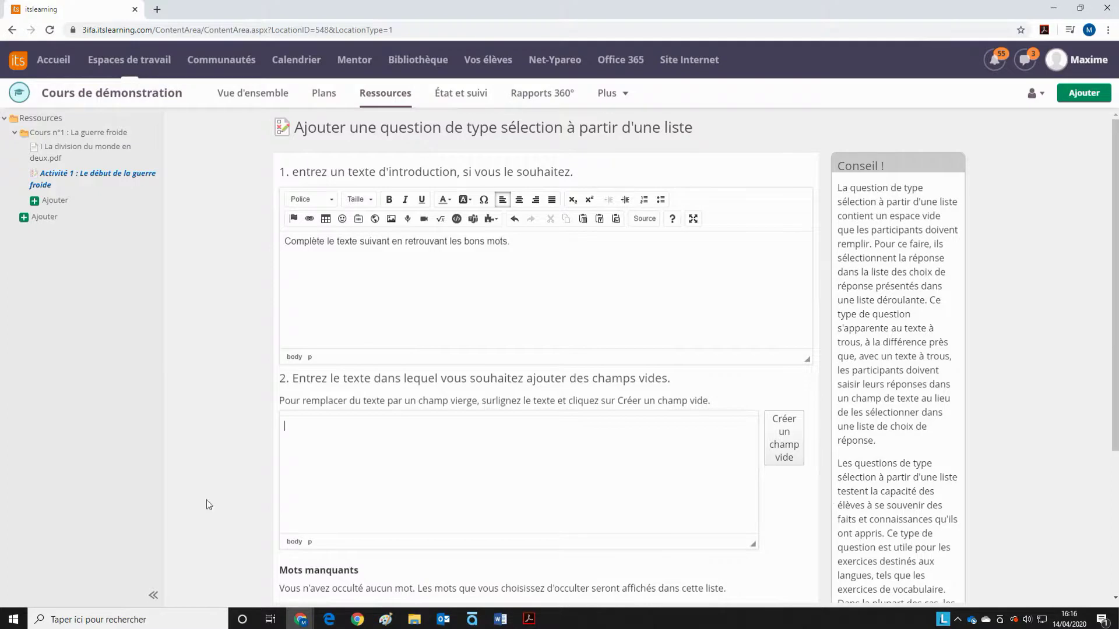
Try to save the question with the course text pasted in its original formatting.
scroll(737, 400, "down", 4)
scroll(343, 393, "up", 2)
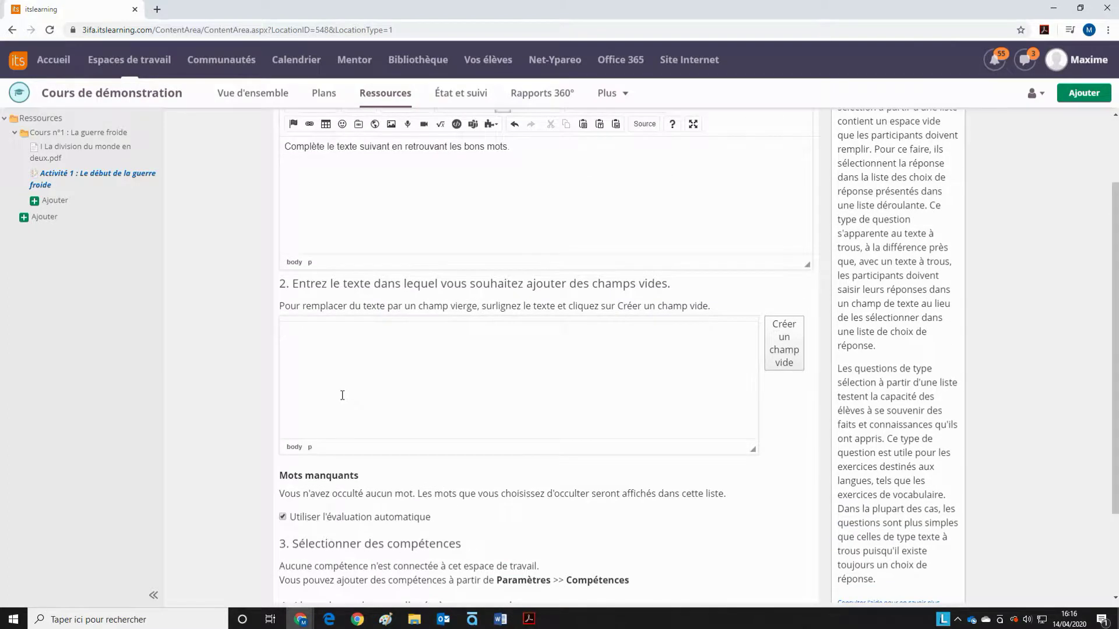
key("ctrl+v")
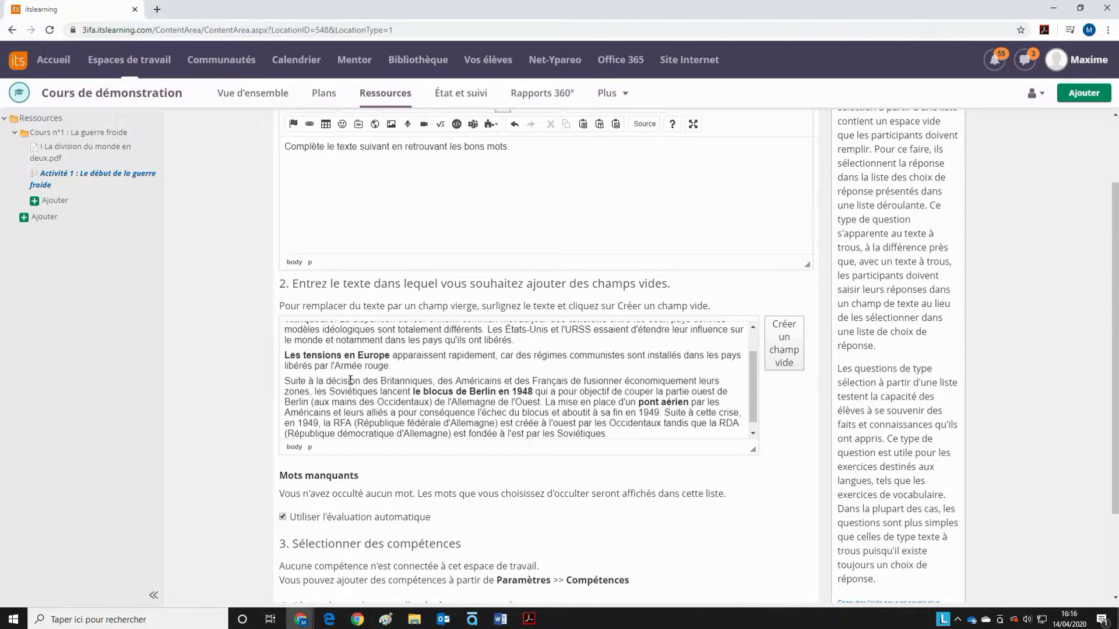
left_click_drag(410, 391, 517, 392)
left_click(476, 393)
scroll(478, 398, "up", 1)
scroll(243, 423, "down", 2)
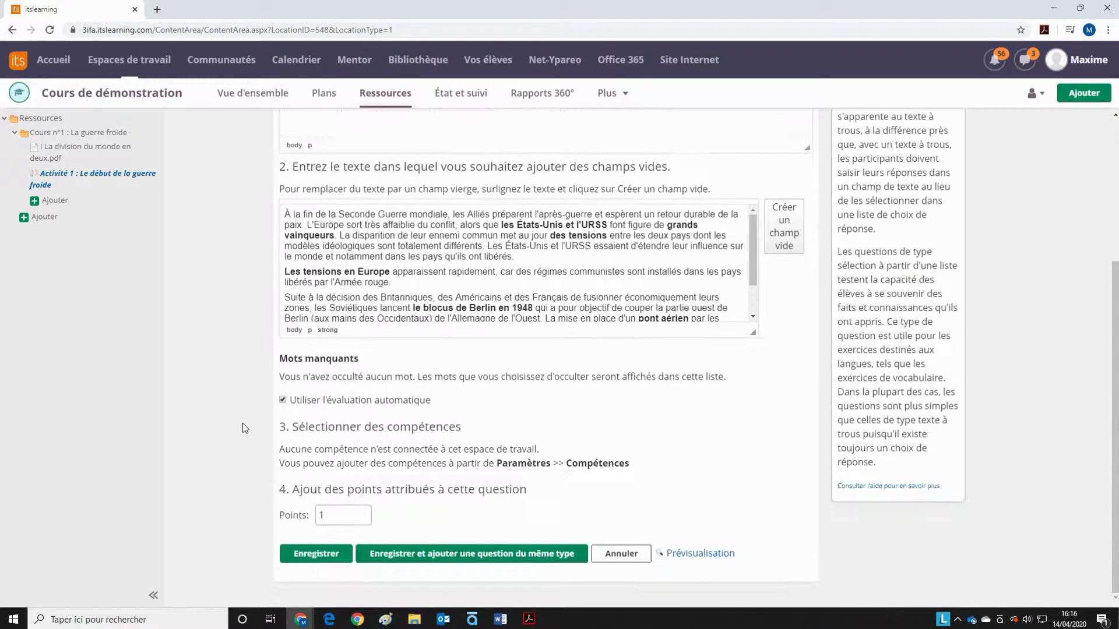
left_click(323, 559)
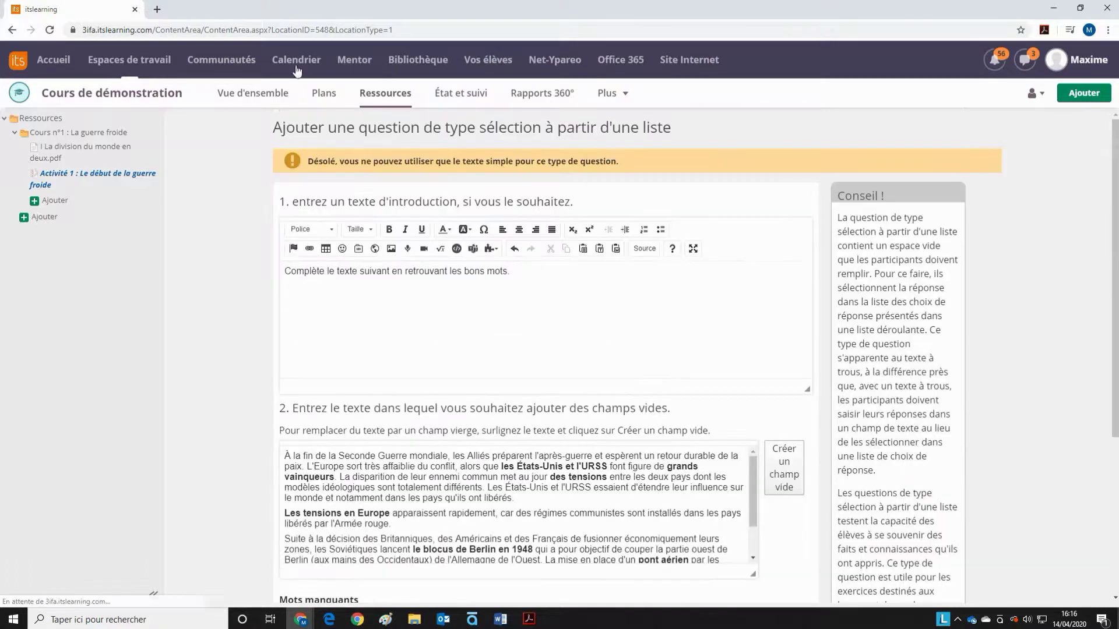
left_click_drag(320, 165, 628, 164)
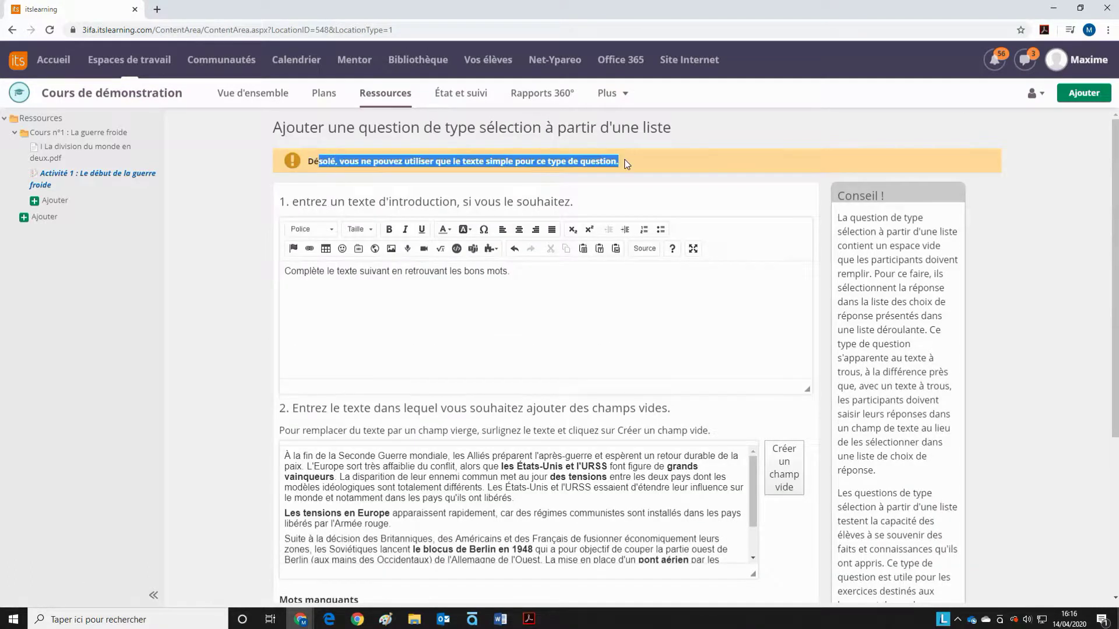
left_click(256, 311)
Replace the formatted course text in the question's blanks field with the same text pasted as plain text.
scroll(257, 311, "down", 4)
left_click(386, 285)
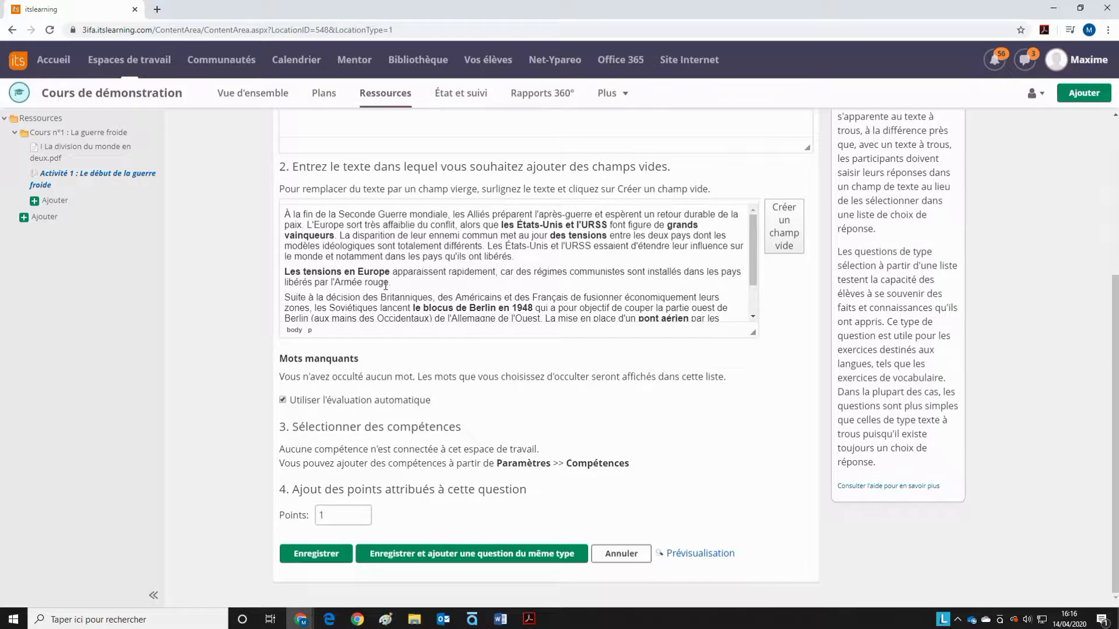
key("ctrl+a")
key("Delete")
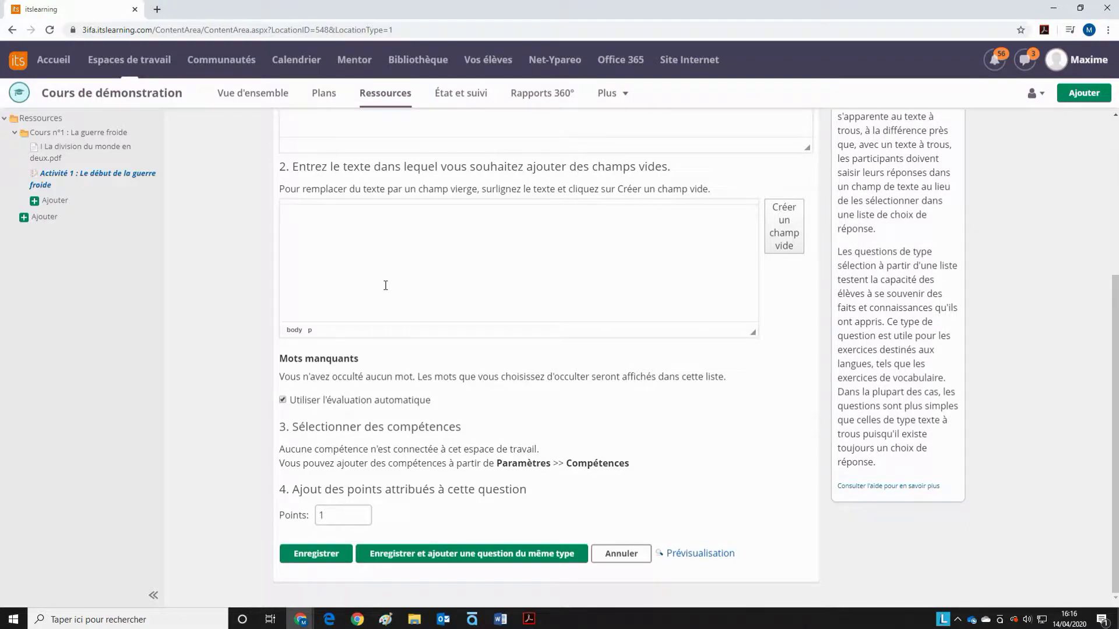
key("ctrl+v")
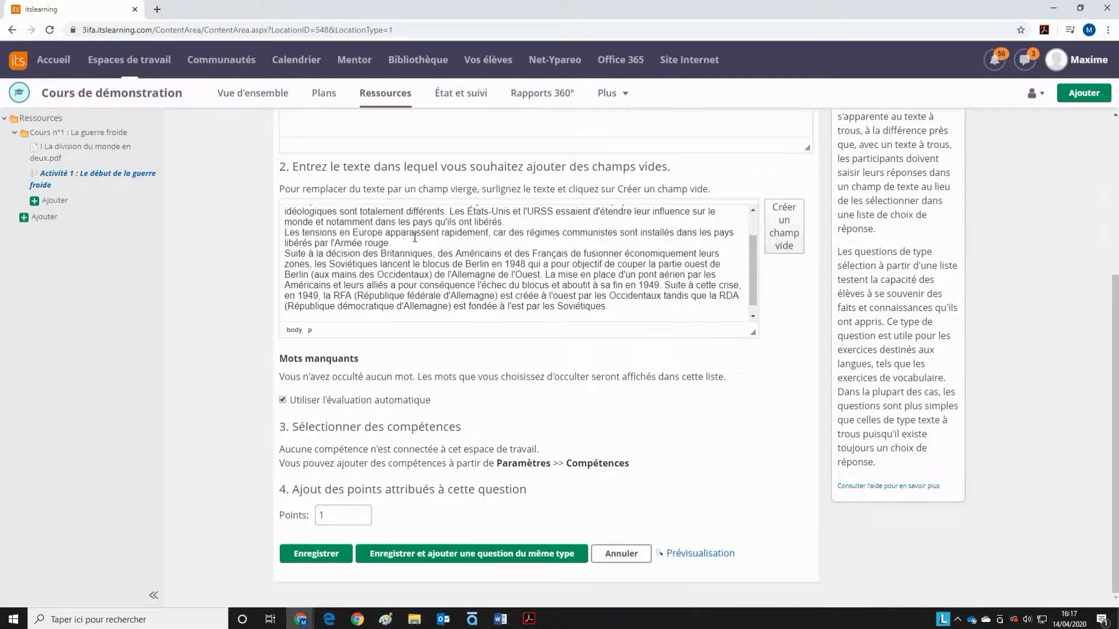
Separate the three paragraphs of the pasted text with blank lines before "Suite à la décision" and "Les tensions en Europe".
key("Return")
scroll(415, 238, "up", 1)
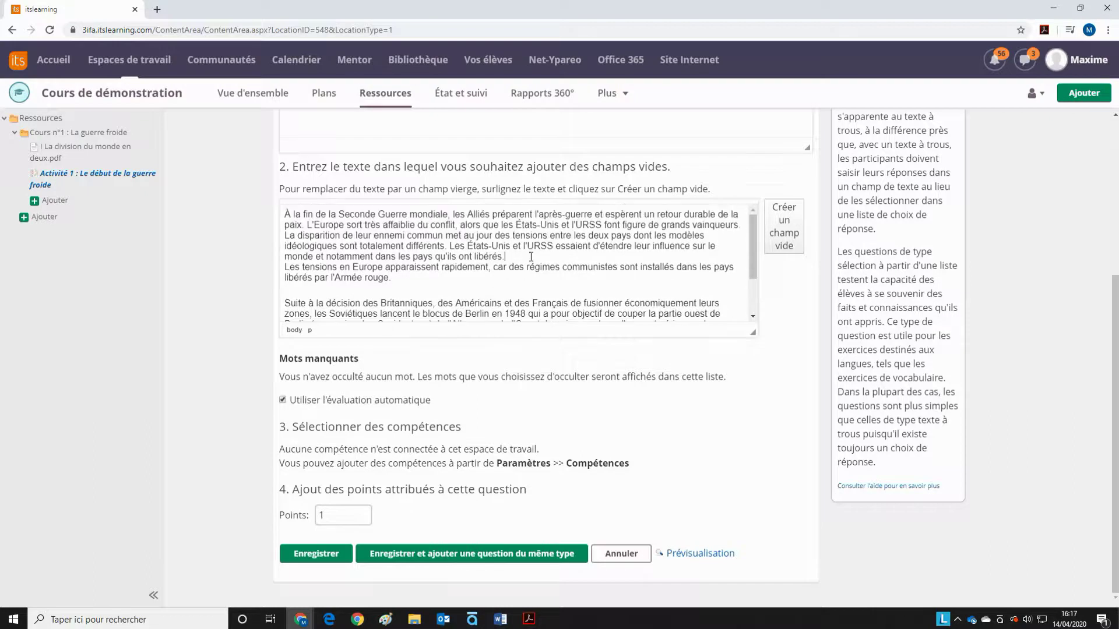
left_click(531, 257)
key("Return")
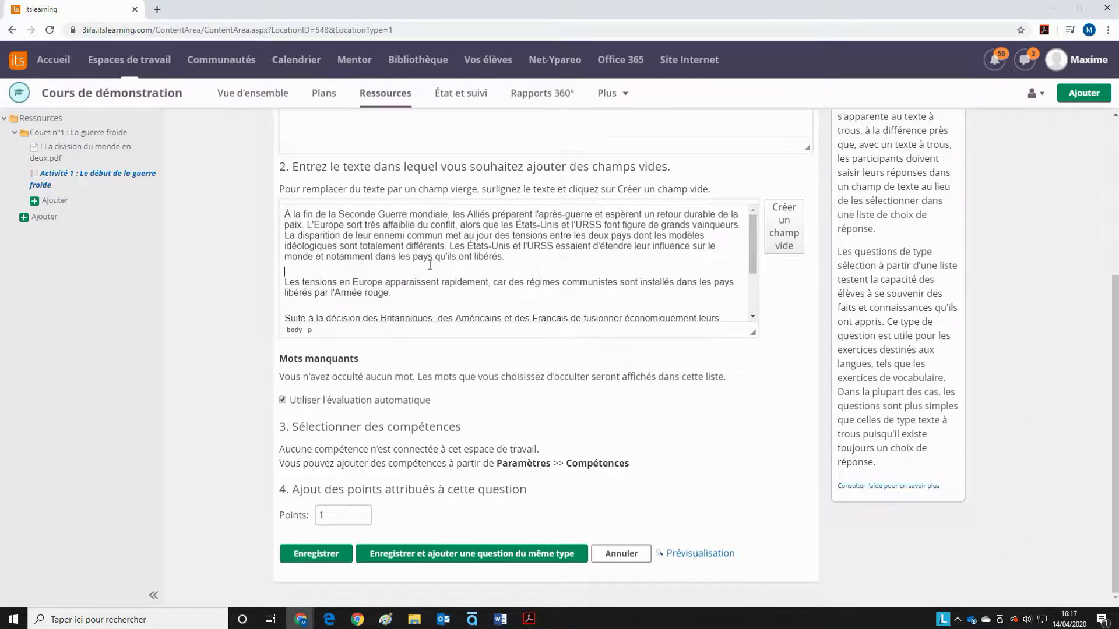
Check the bold key terms in the Acrobat PDF "I La division du monde en deux.pdf" against the question text in itslearning.
mouse_move(529, 619)
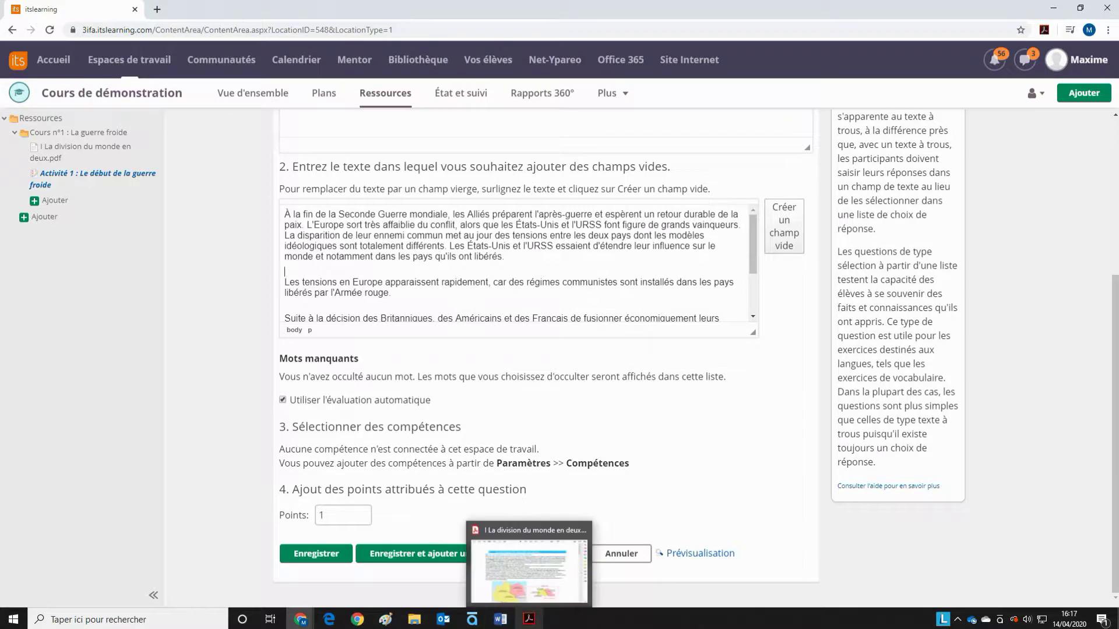
left_click(529, 565)
key("alt+Tab")
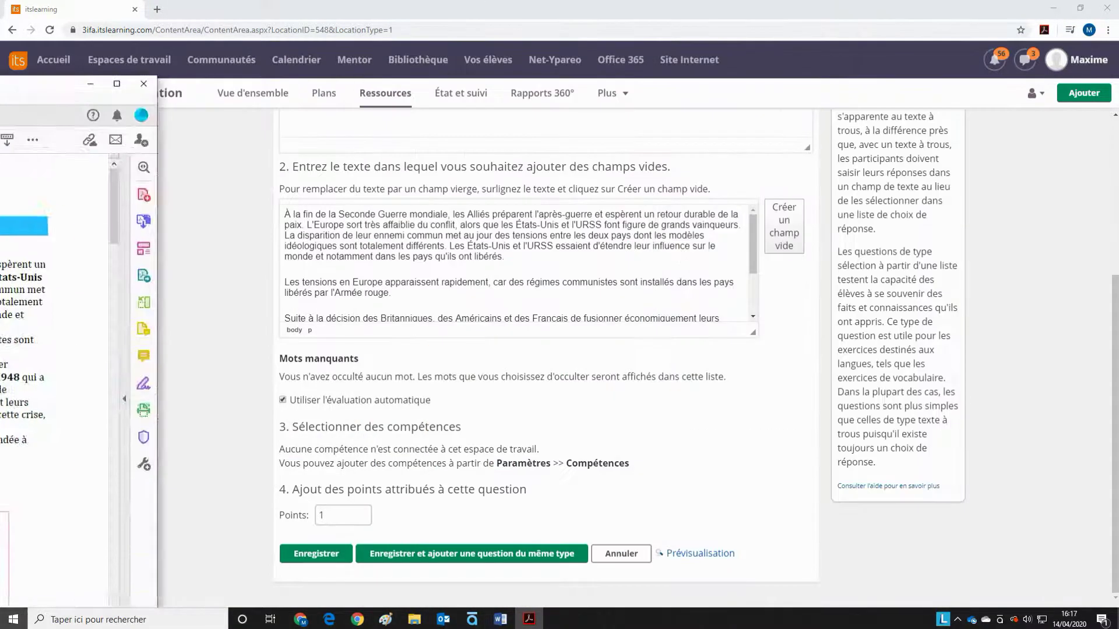
scroll(219, 357, "up", 5)
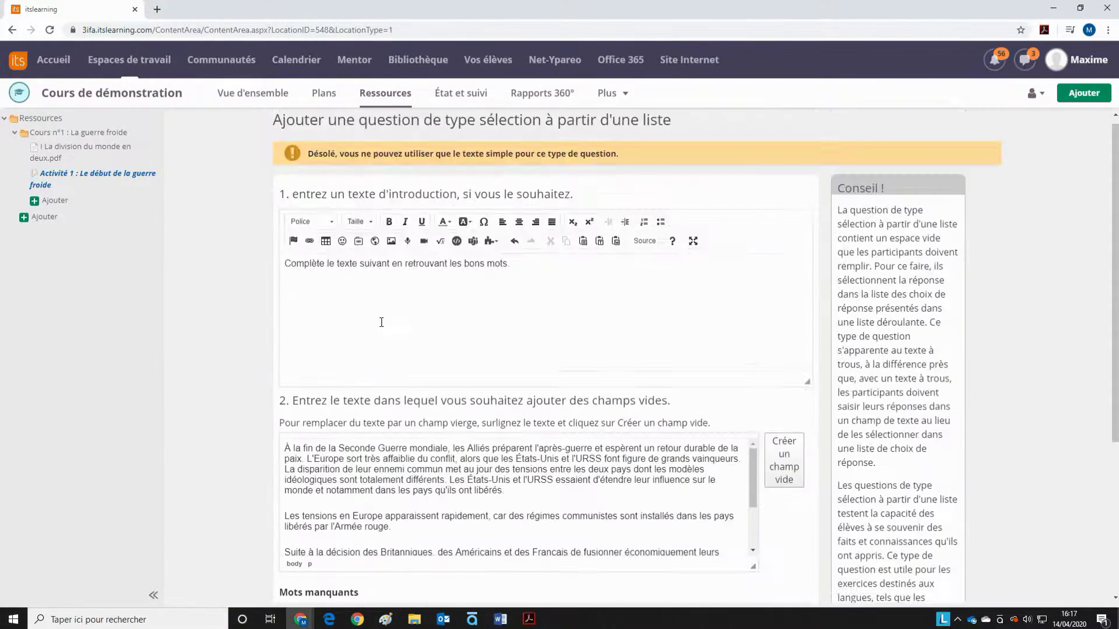
scroll(219, 358, "down", 4)
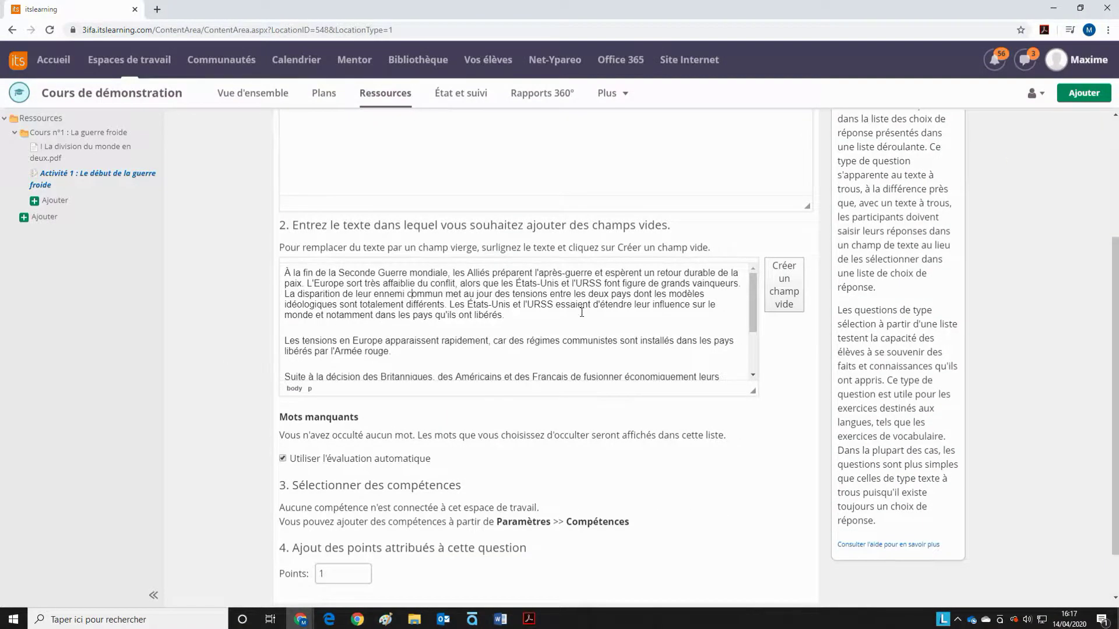
key("alt+Tab")
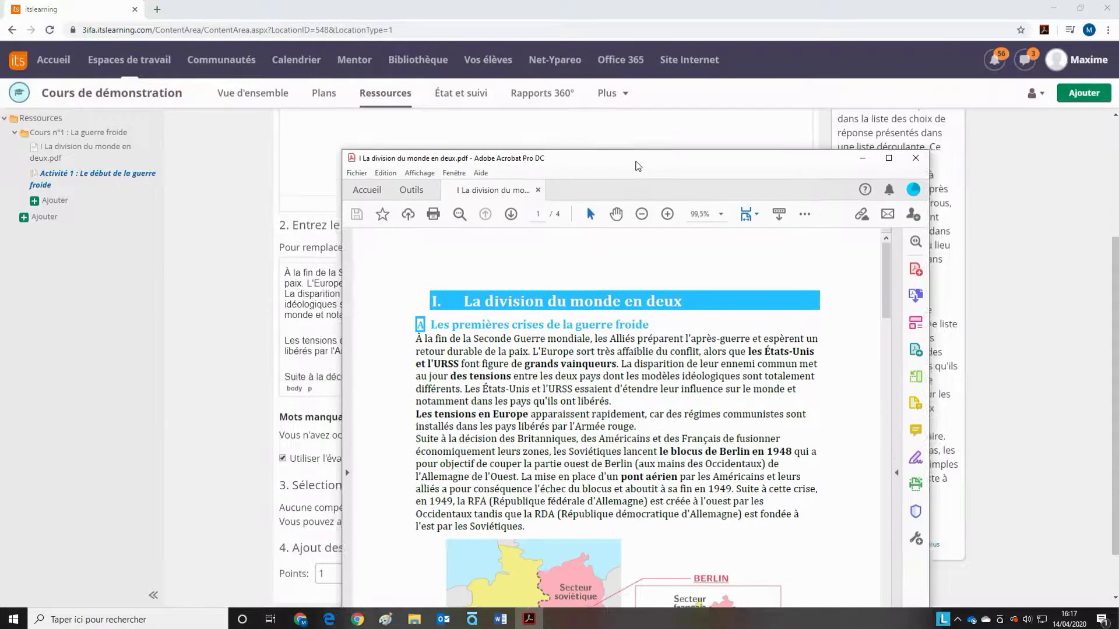
key("alt+Tab")
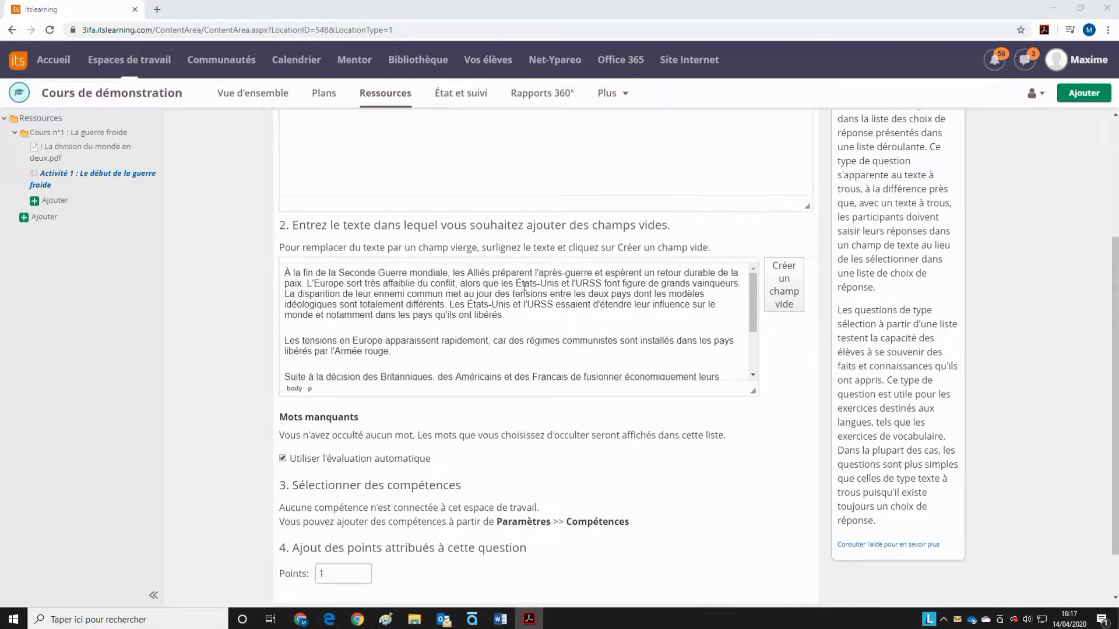
Turn "les États-Unis et l'URSS" and "grands vainqueurs" in the first paragraph into blanks.
left_click_drag(501, 284, 603, 283)
left_click(781, 286)
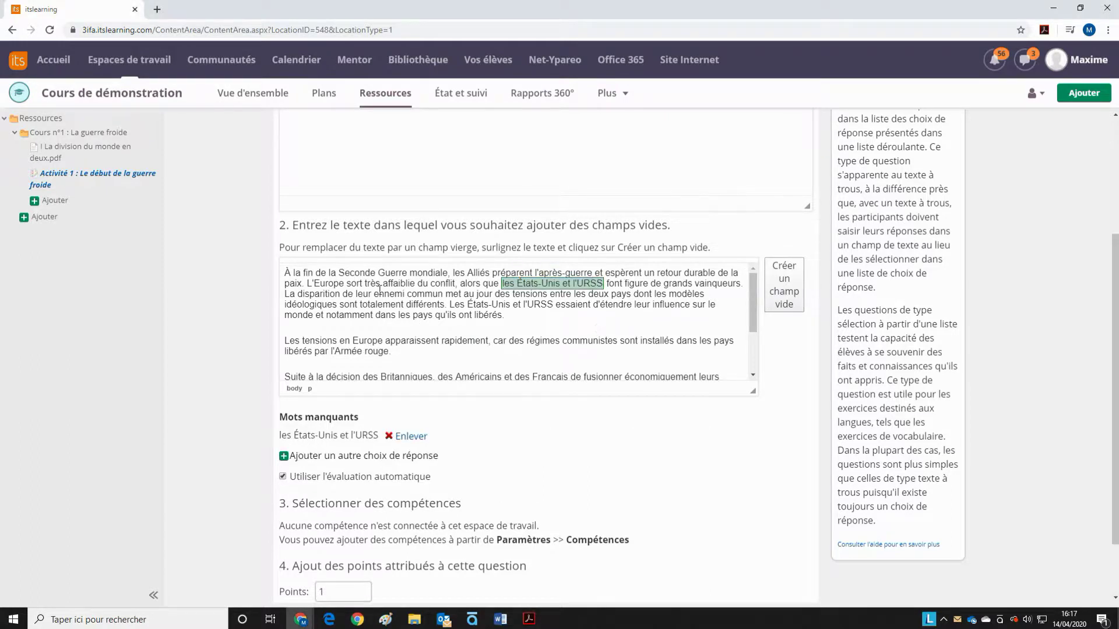
left_click_drag(662, 283, 738, 284)
triple_click(723, 284)
left_click(782, 287)
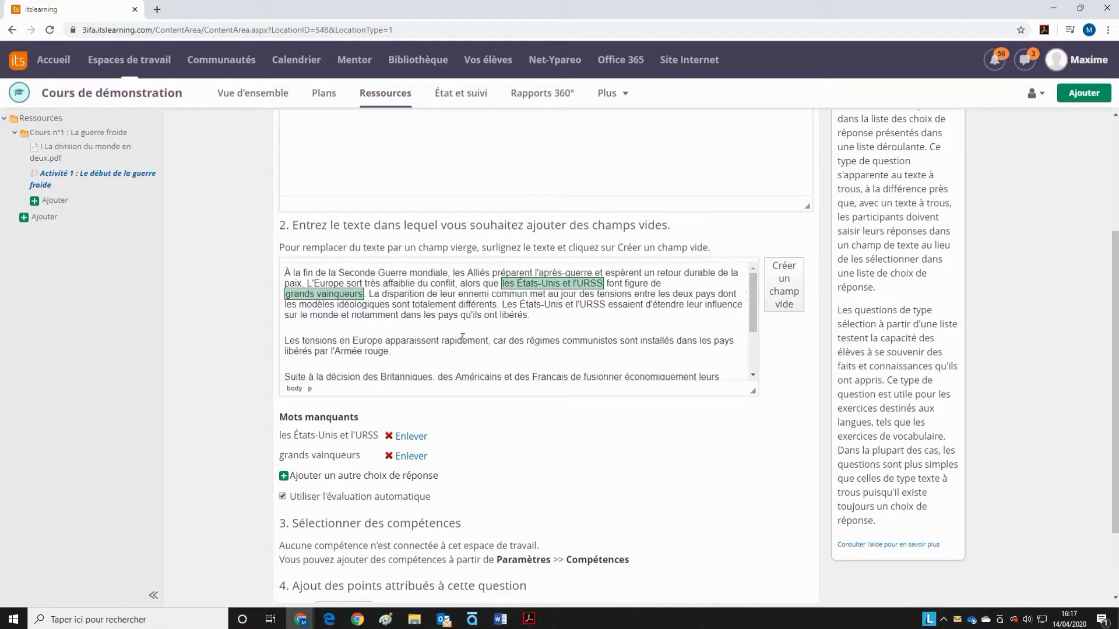
Turn "des tensions" in the first paragraph and "Les tensions en Europe" in the second into blanks.
left_click_drag(580, 294, 634, 294)
left_click(784, 293)
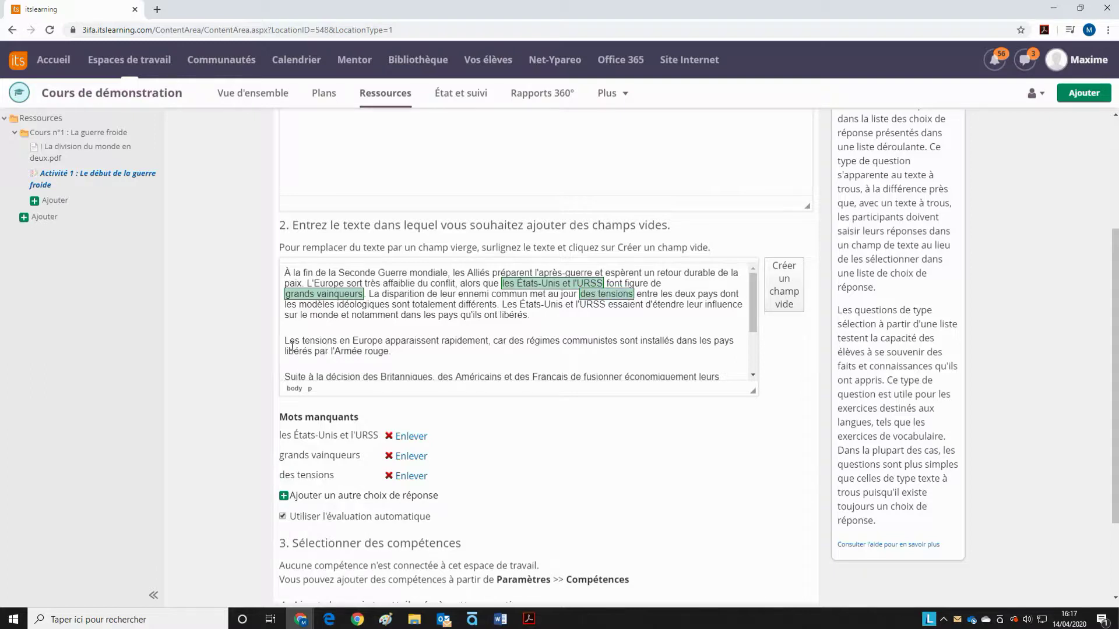
left_click_drag(286, 344, 382, 342)
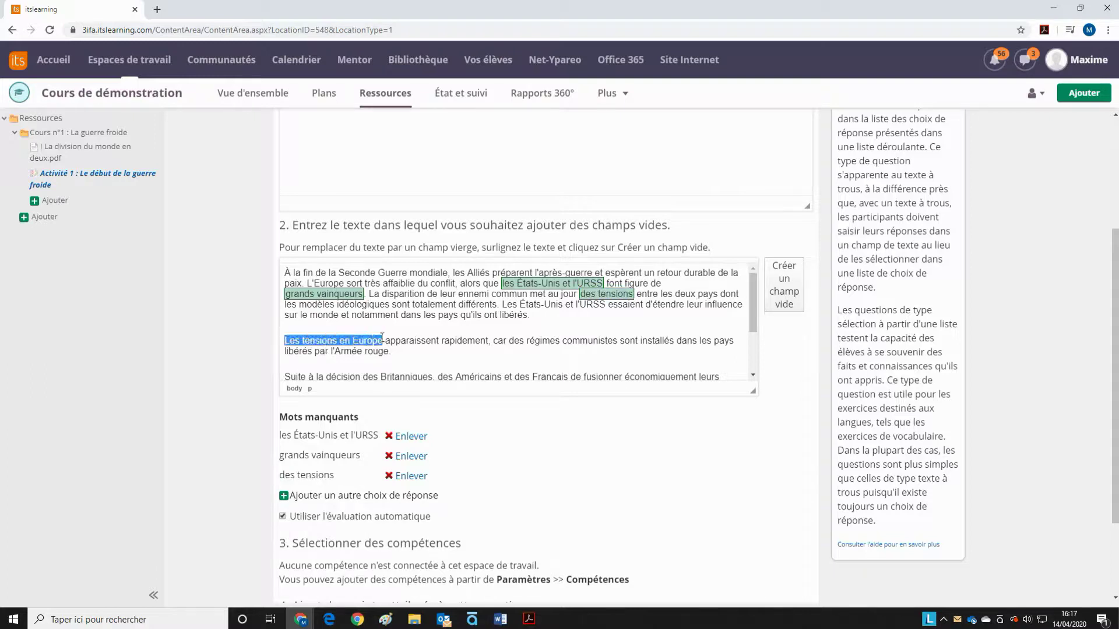
left_click(788, 315)
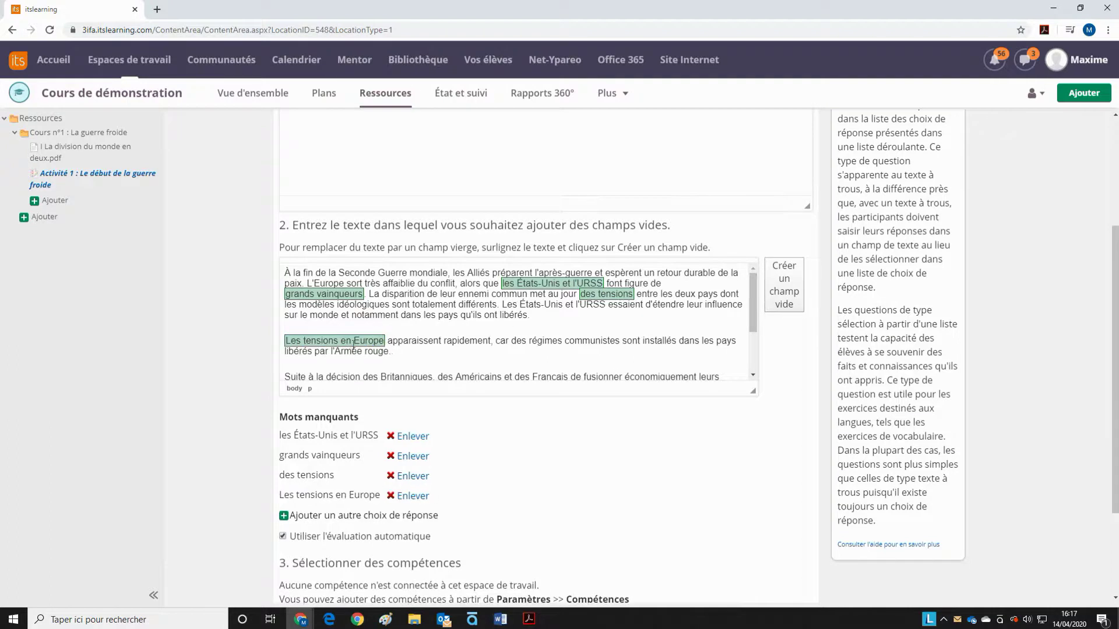
left_click(287, 341)
left_click(587, 295)
Turn "le blocus de Berlin en 1948" in the third paragraph into a blank.
scroll(439, 353, "down", 2)
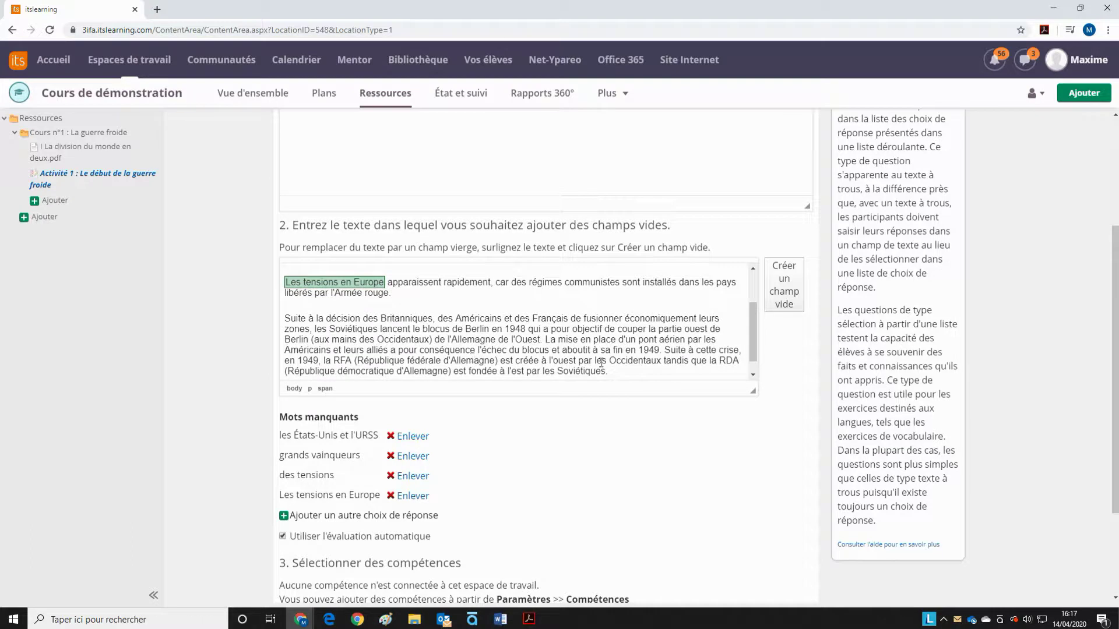
left_click_drag(414, 329, 526, 329)
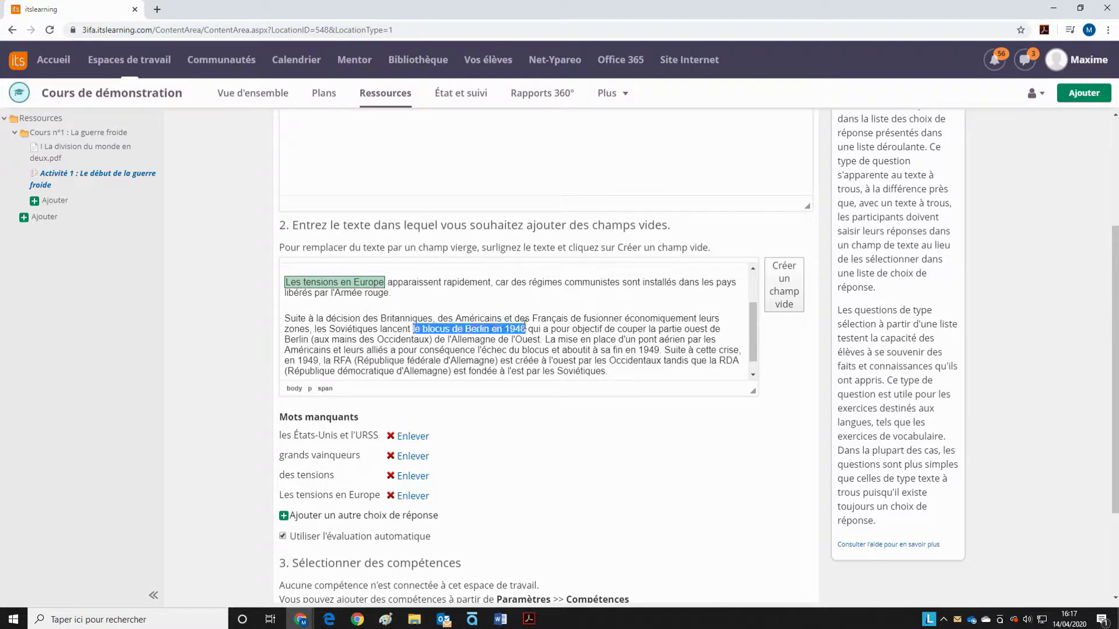
left_click(793, 287)
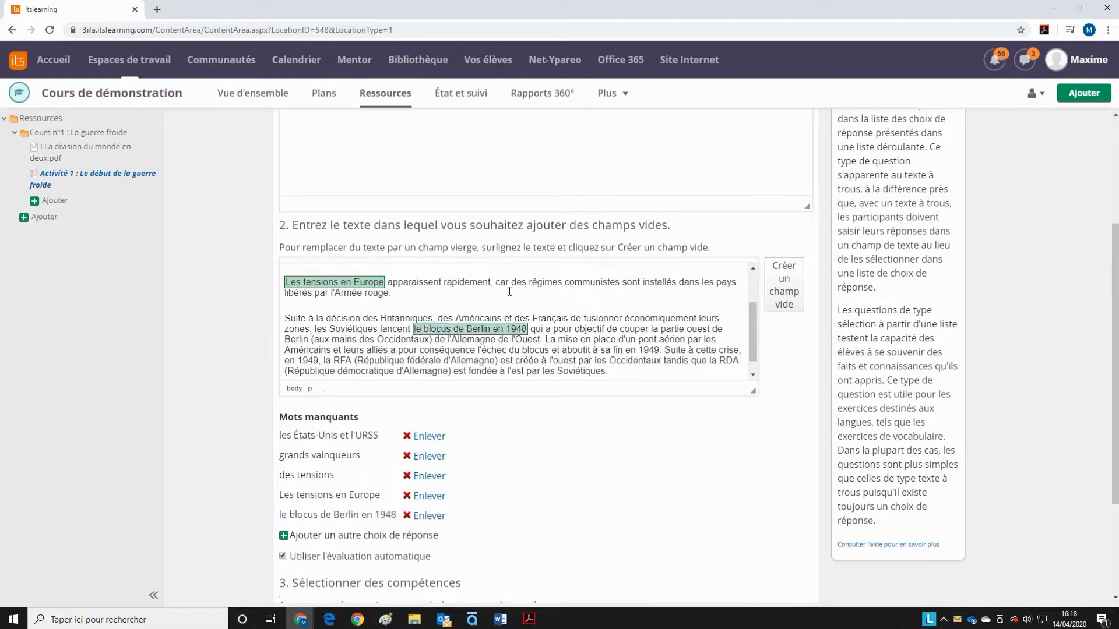
scroll(549, 320, "down", 1)
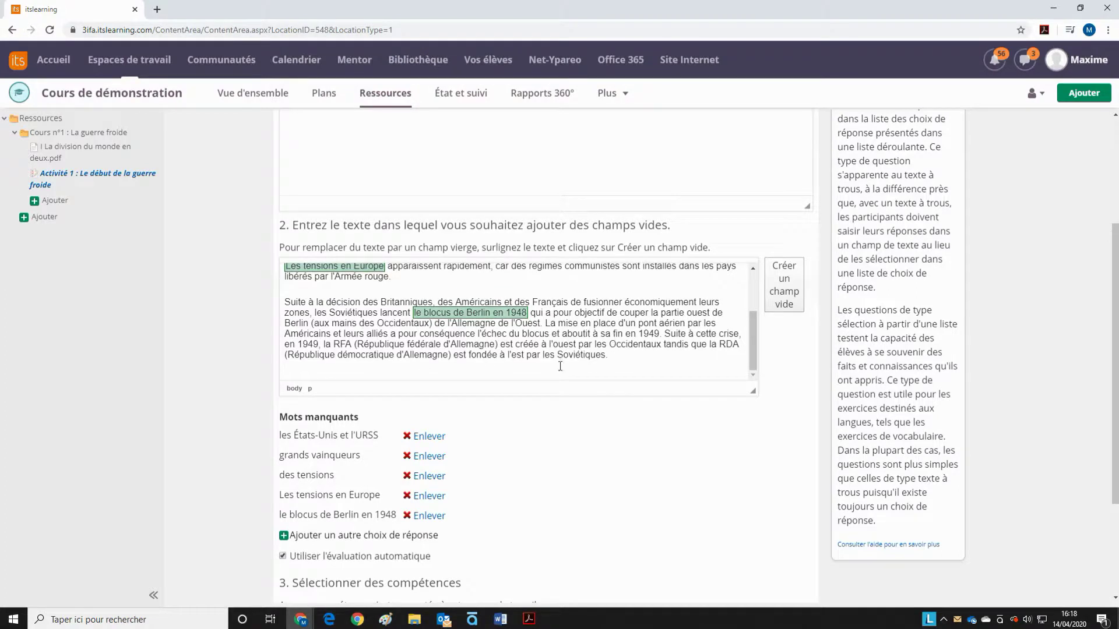
Turn "pont aérien" in the third paragraph into a blank and open the question preview.
left_click_drag(639, 324, 688, 324)
left_click(782, 291)
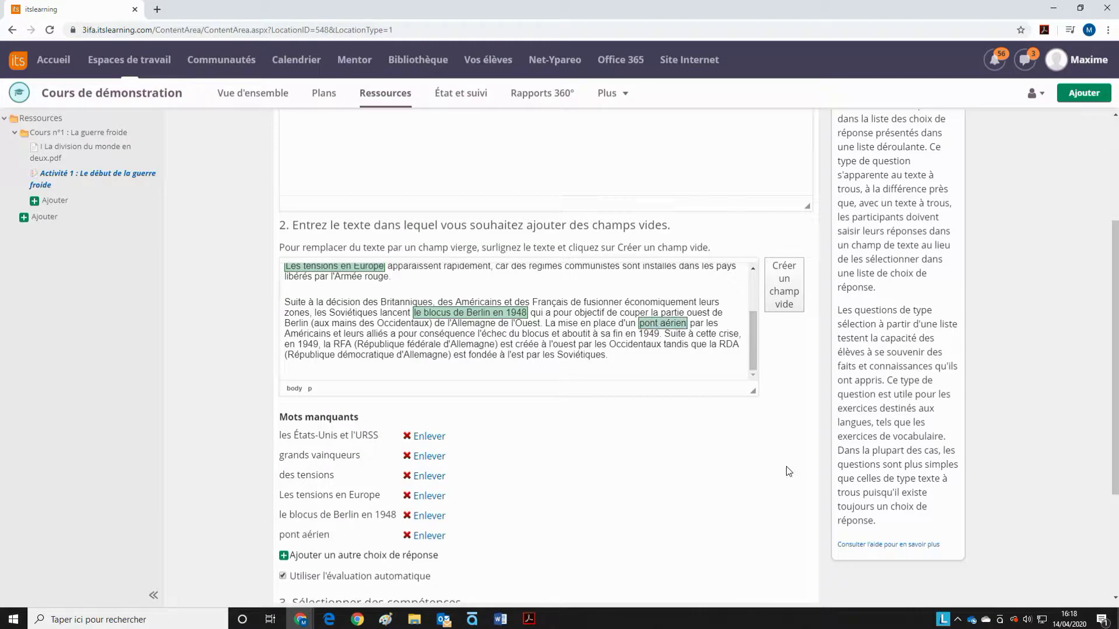
scroll(564, 496, "down", 3)
left_click(725, 561)
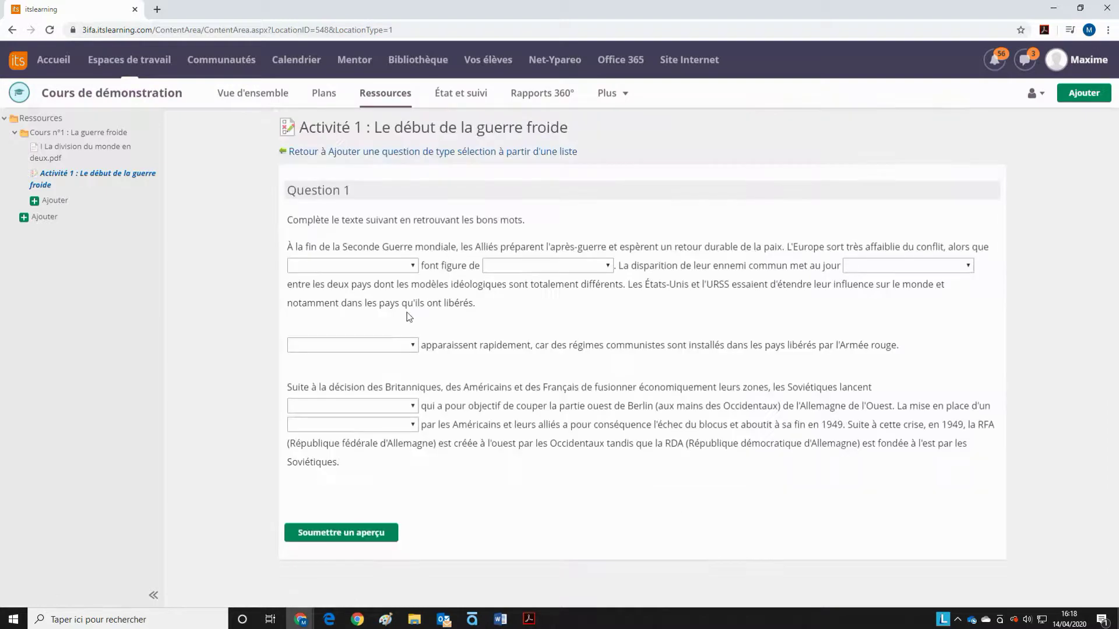
Examine the blanks and their drop-down choices in the question preview, and return to editing the question.
left_click(379, 265)
left_click(490, 267)
left_click(372, 266)
left_click(433, 266)
left_click_drag(298, 223, 654, 323)
left_click(663, 324)
left_click_drag(680, 469, 349, 265)
left_click(348, 265)
left_click_drag(414, 247, 799, 332)
left_click(800, 332)
left_click(516, 152)
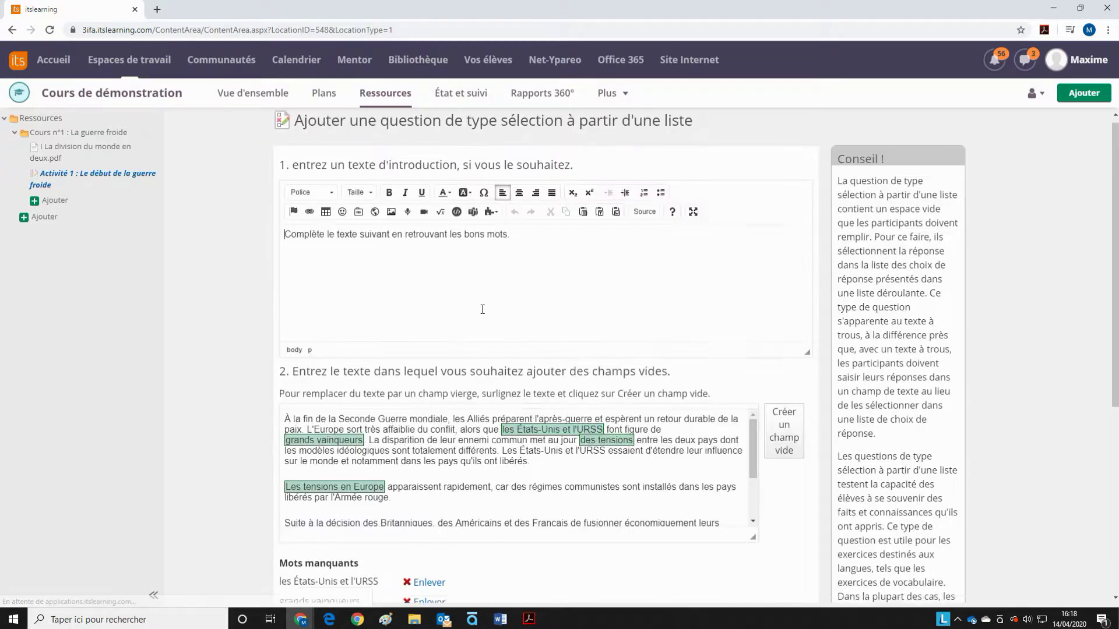
Enlarge the gap text box so all three paragraphs fit, and locate the blank "le blocus de Berlin en 1948".
scroll(482, 307, "down", 3)
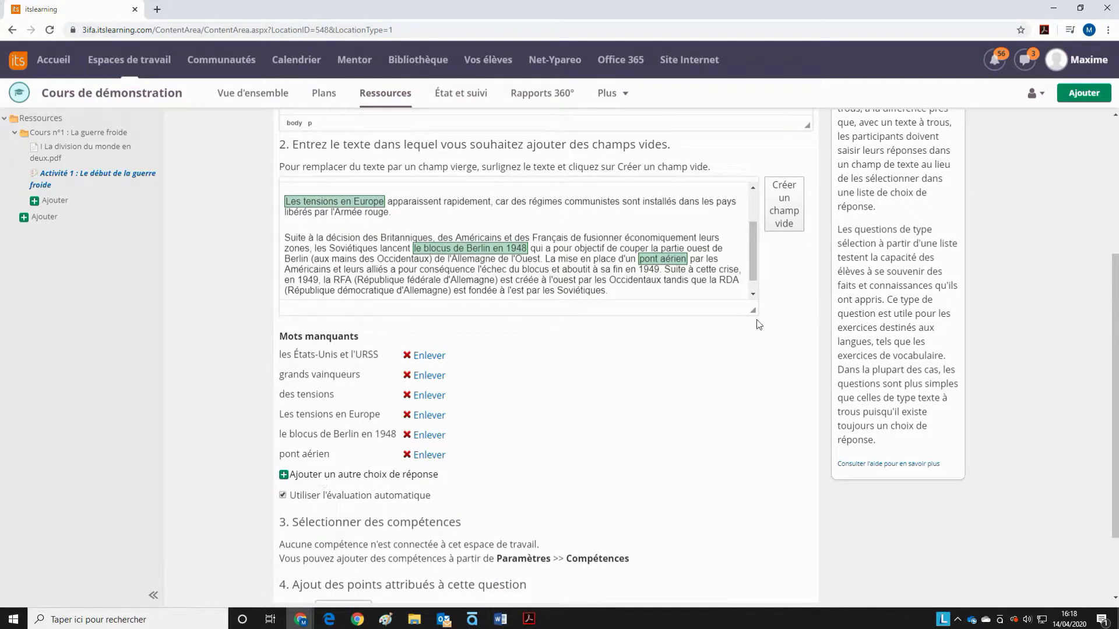
left_click_drag(754, 314, 755, 451)
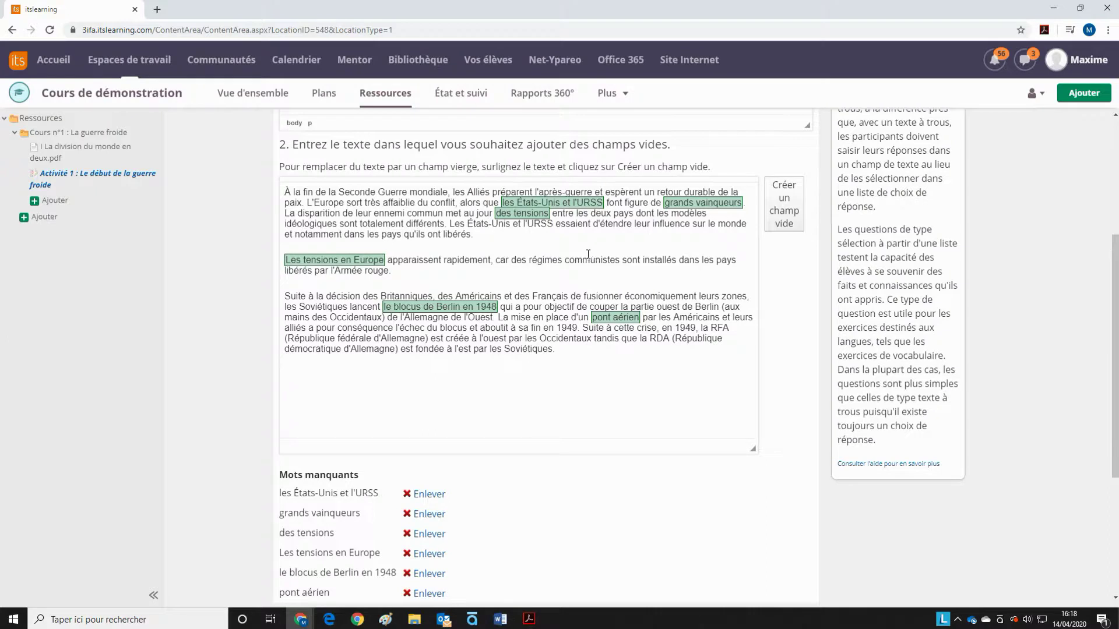
scroll(405, 379, "down", 3)
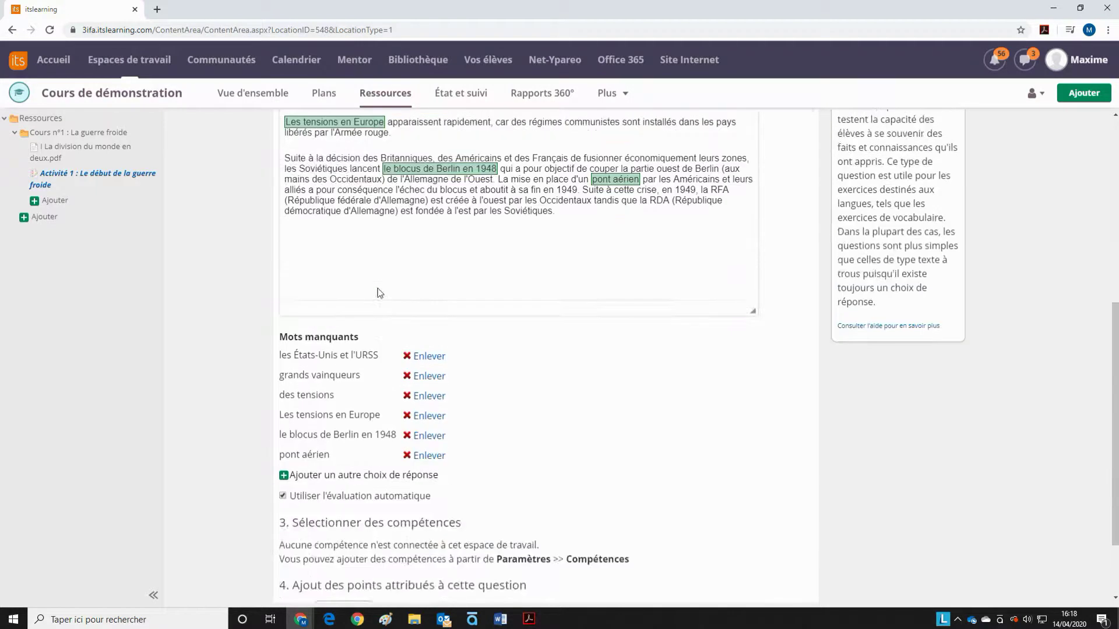
scroll(379, 292, "up", 2)
left_click_drag(383, 248, 476, 248)
left_click(358, 372)
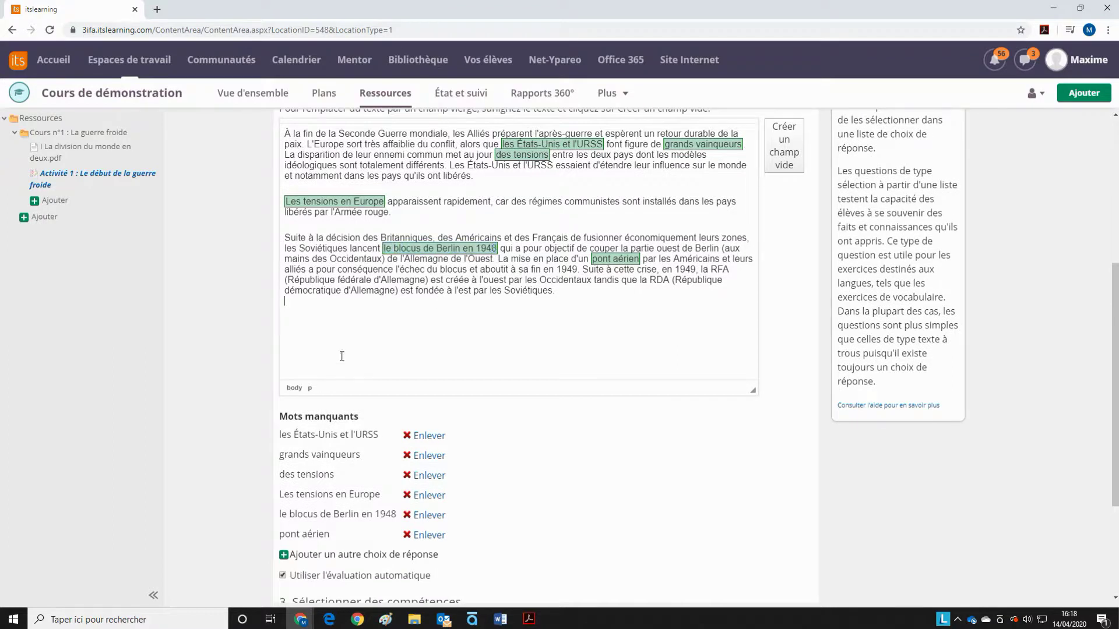
mouse_move(395, 248)
left_mouse_down()
mouse_move(491, 238)
mouse_move(386, 248)
left_mouse_up()
Add "le bloc de Berlin en 1953" as an extra answer choice to the missing words.
scroll(416, 443, "down", 2)
left_click(375, 380)
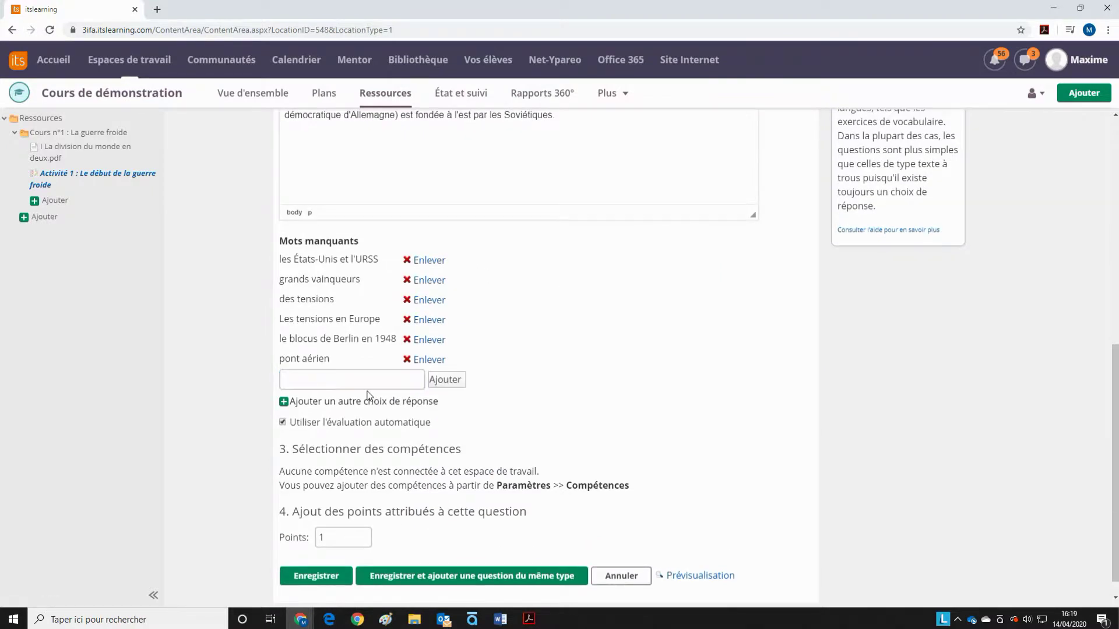
left_click(367, 384)
type("le bloc de ")
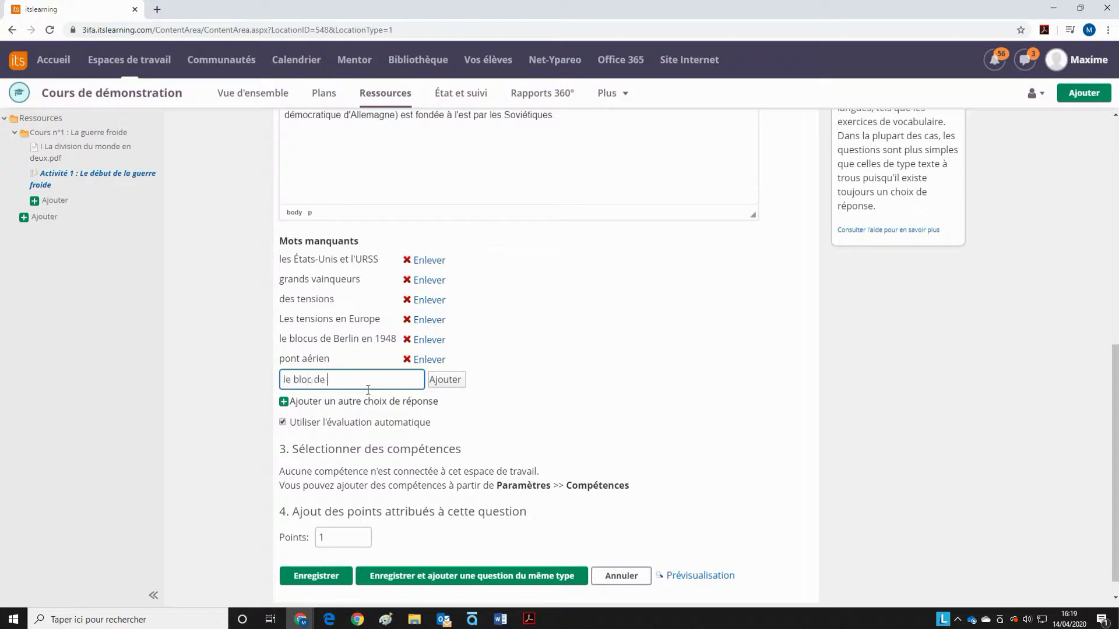
type("Berlin en 1953")
left_click(437, 382)
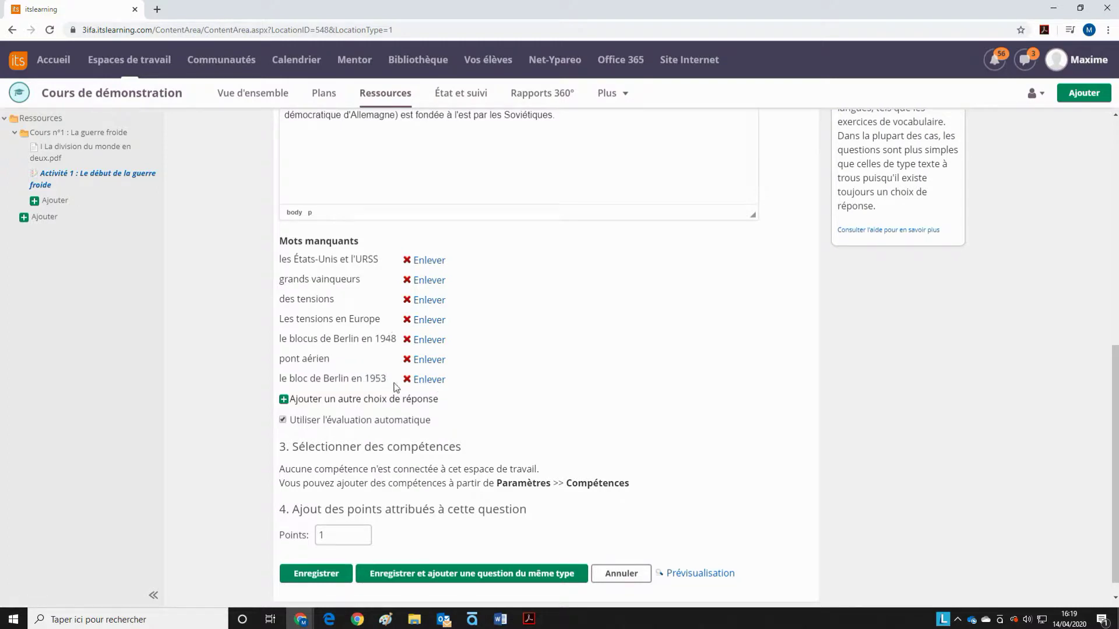
Preview the question, check the choices offered for the Berlin blank in the third paragraph, and return to the editor.
left_click(688, 573)
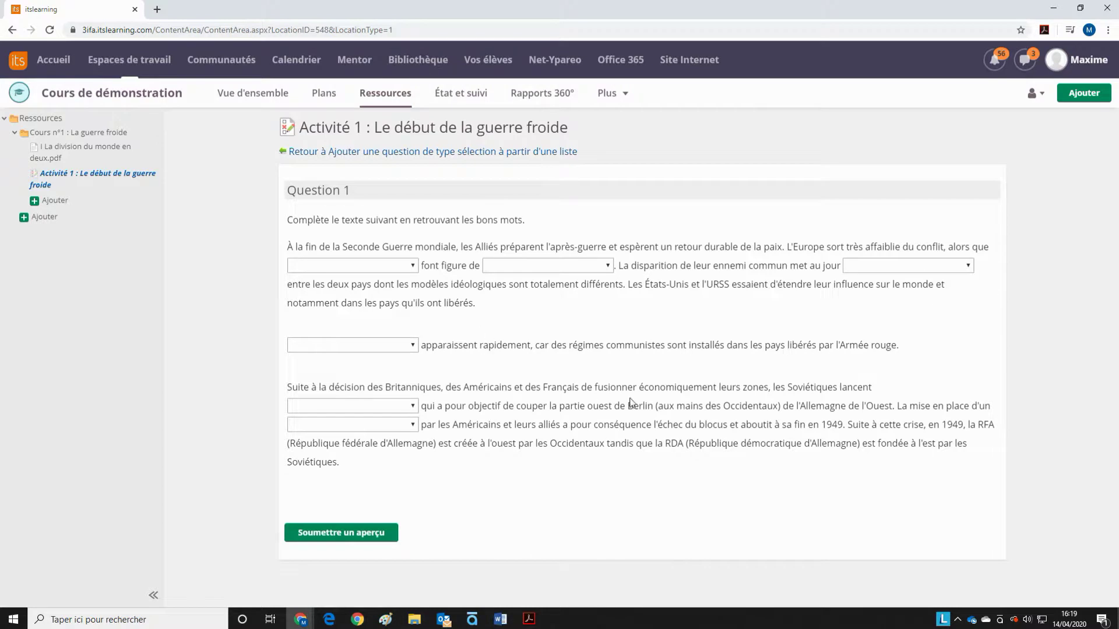
left_click_drag(677, 387, 778, 402)
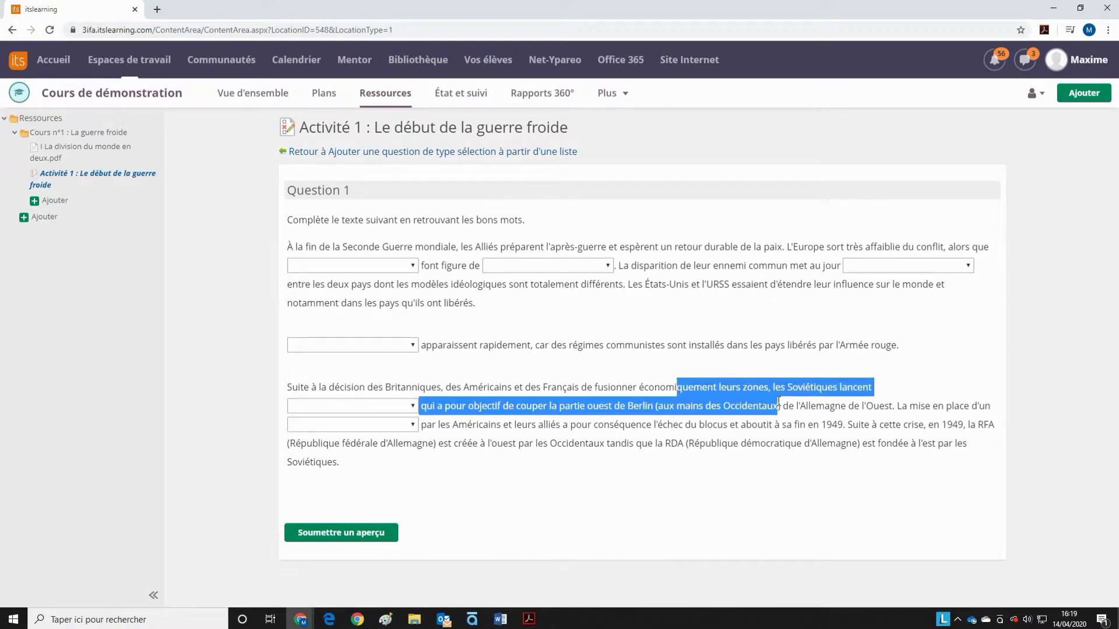
left_click(778, 402)
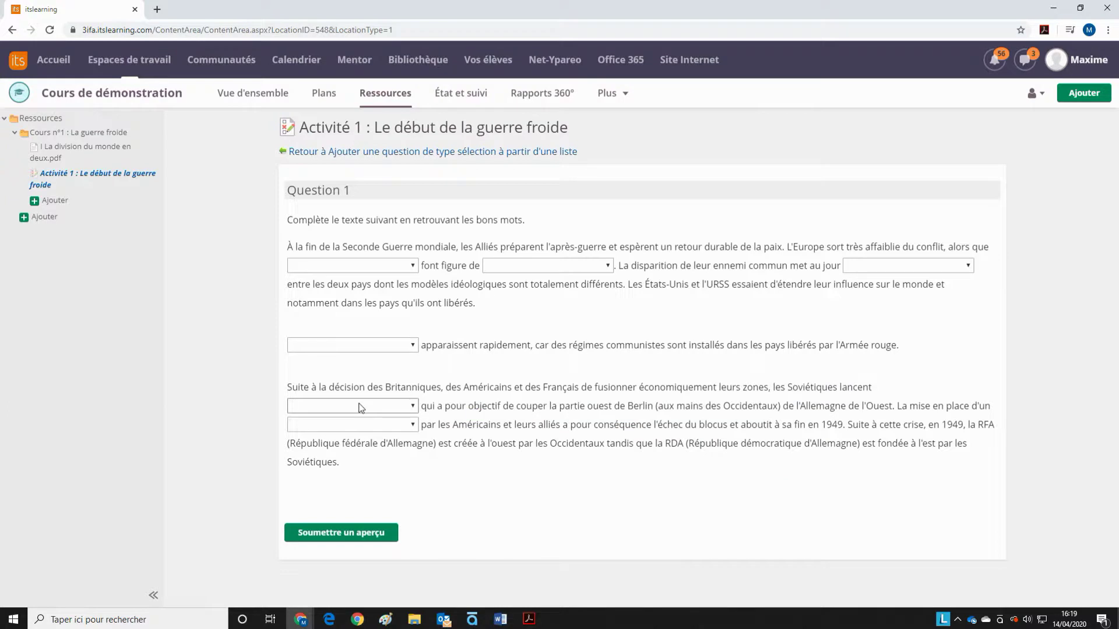
left_click(359, 406)
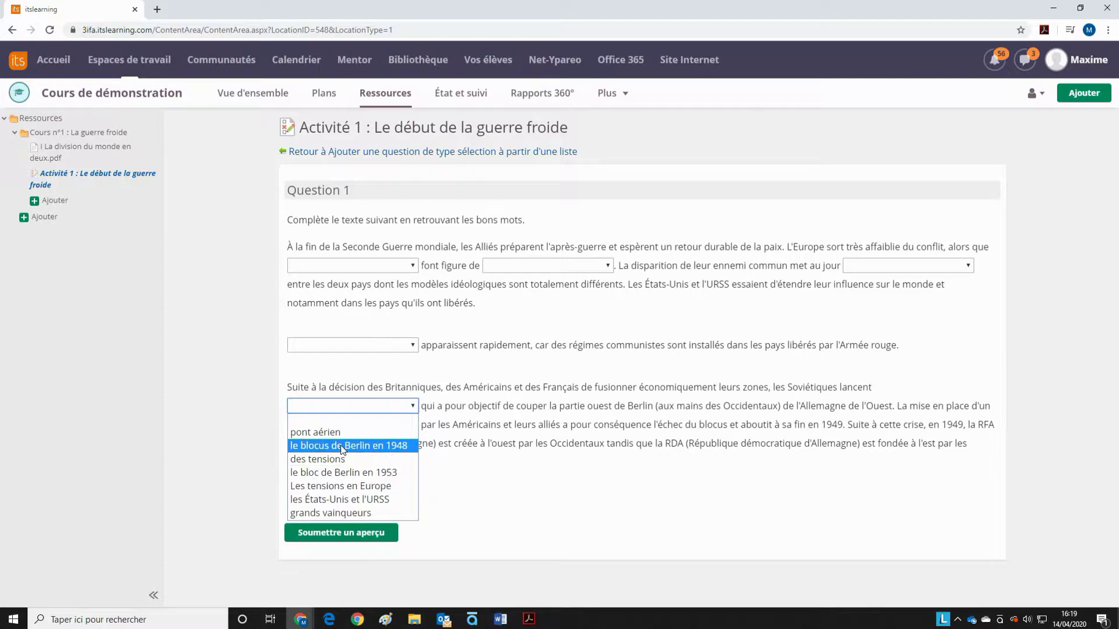
left_click(346, 418)
left_click(346, 151)
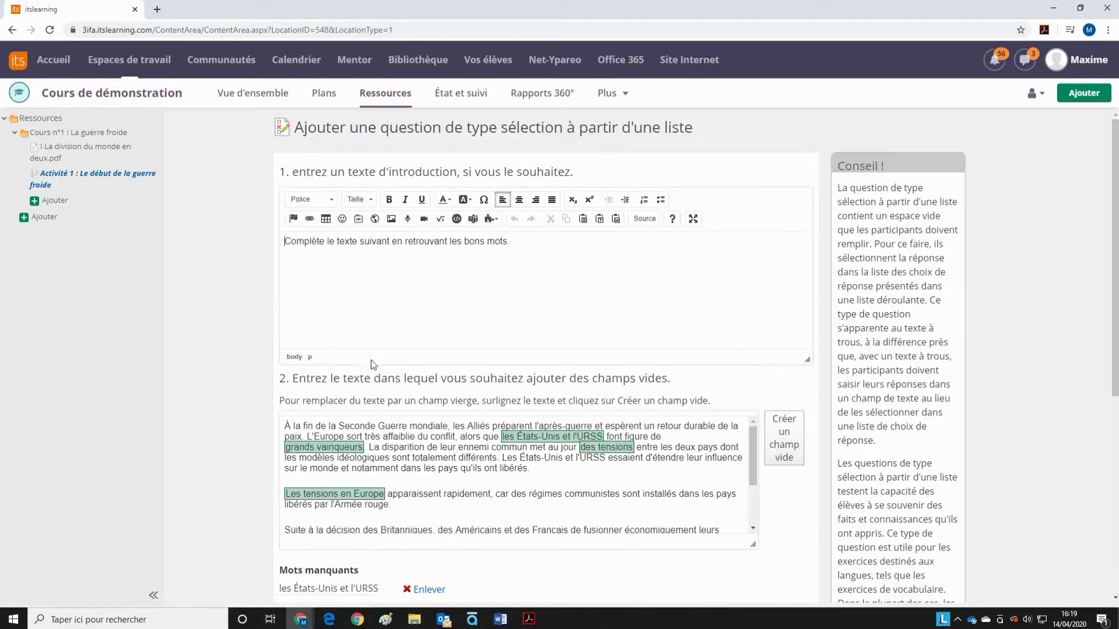
Replace the extra answer choice "le bloc de Berlin en 1953" with "le blocus de Berlin en 1953".
scroll(289, 384, "down", 6)
scroll(292, 382, "up", 2)
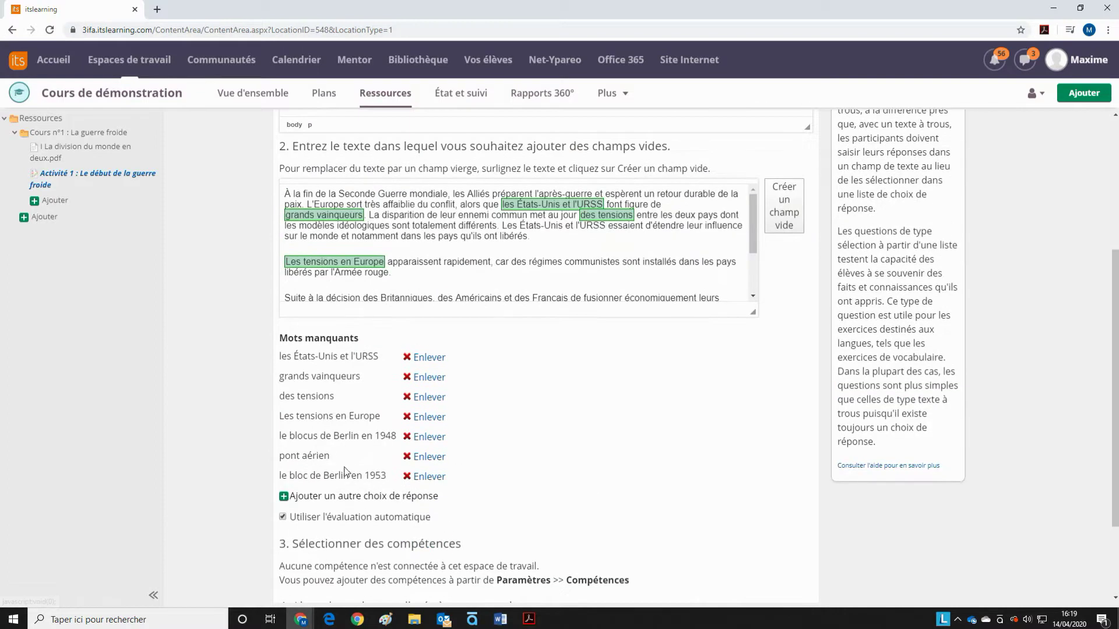
left_click(416, 479)
left_click(411, 483)
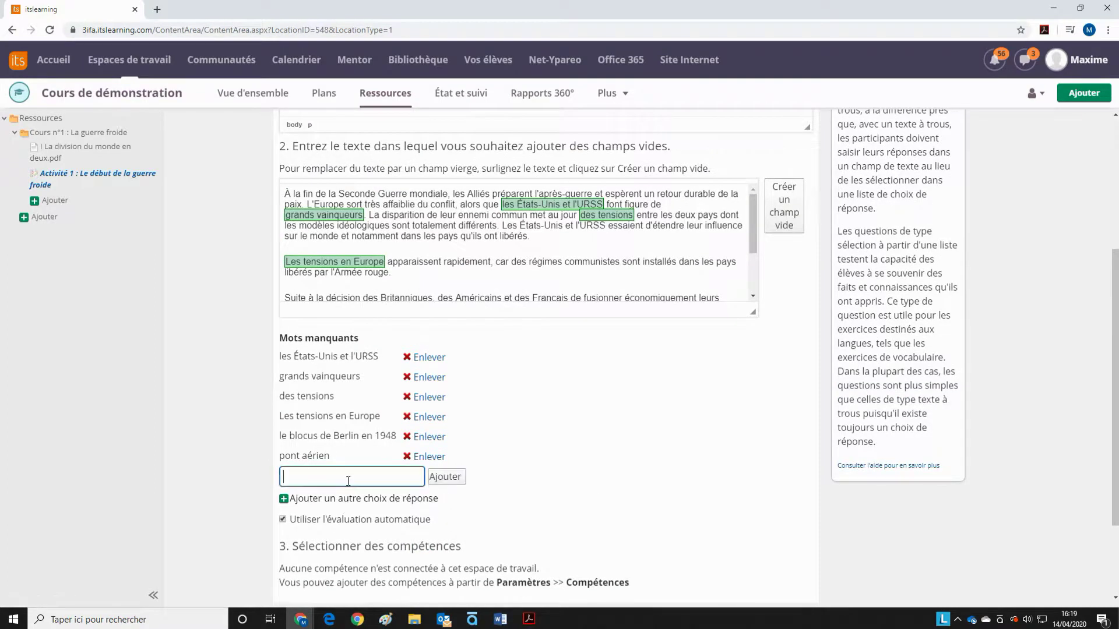
type("le blocus de Berlin en 1953")
left_click(445, 477)
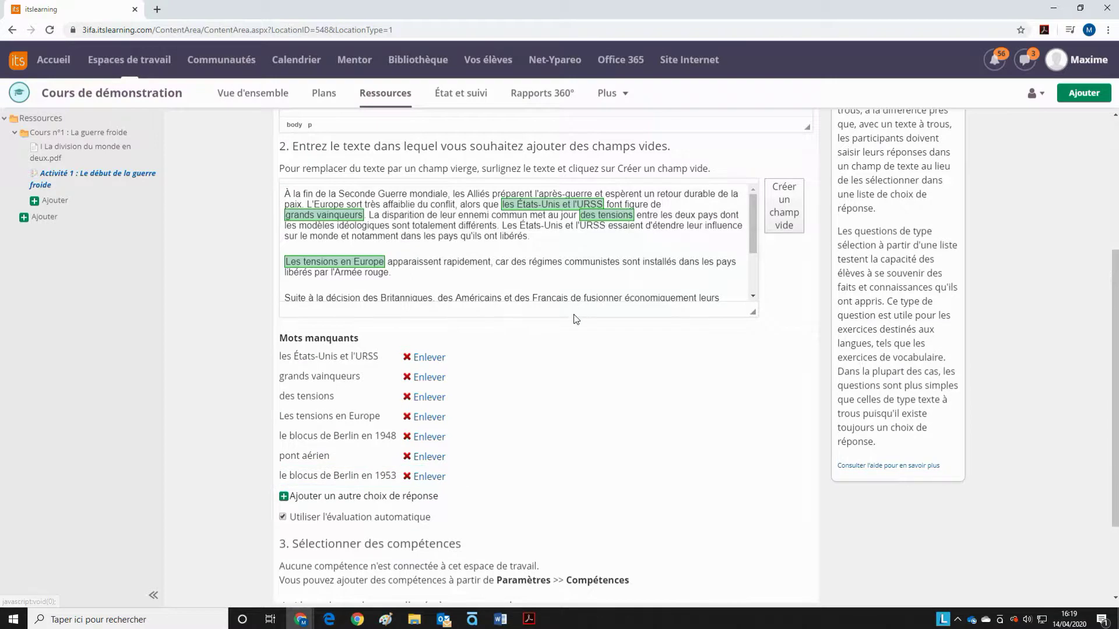
Add "les Etats-Unis et la Fédération de Russie" as another wrong answer choice for the blank "les États-Unis et l'URSS".
scroll(557, 278, "up", 1)
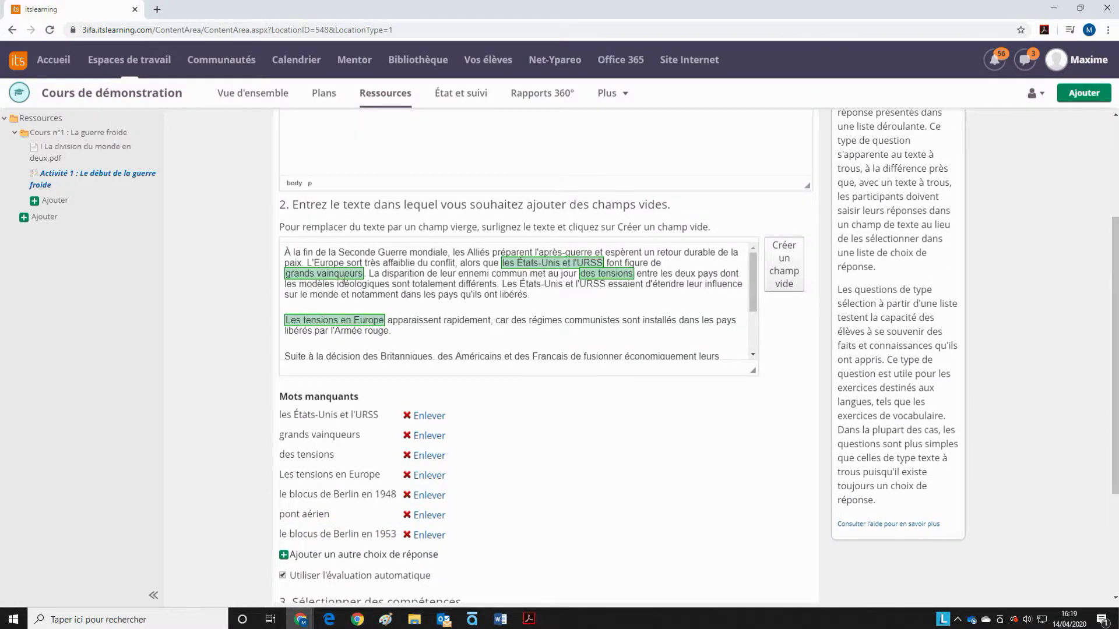
left_click_drag(503, 263, 604, 258)
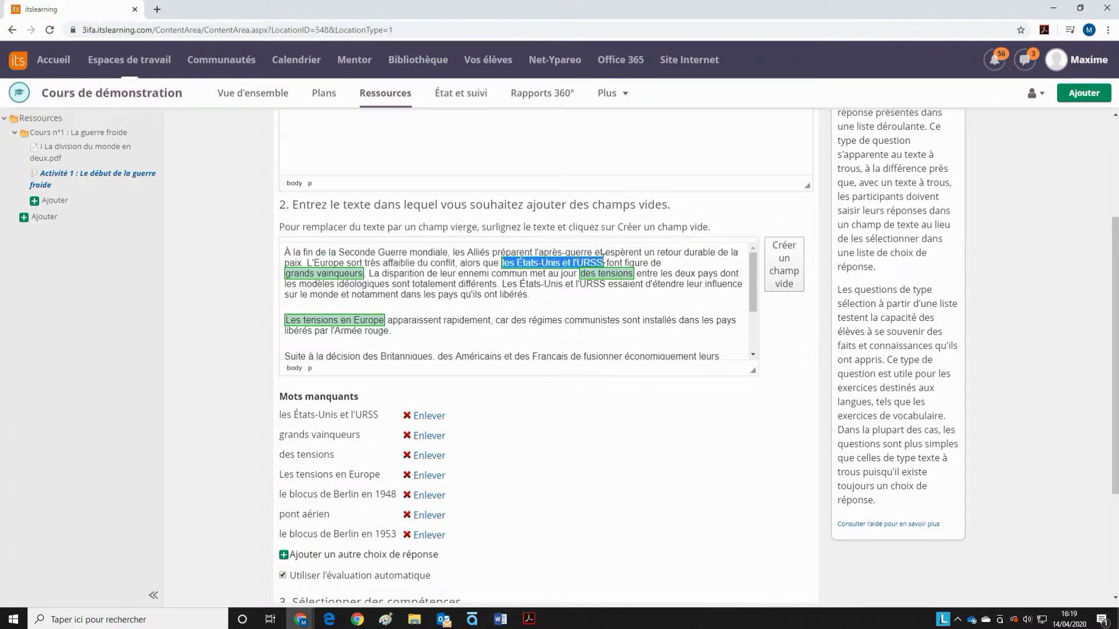
left_click(343, 558)
type("les Etats-Uni")
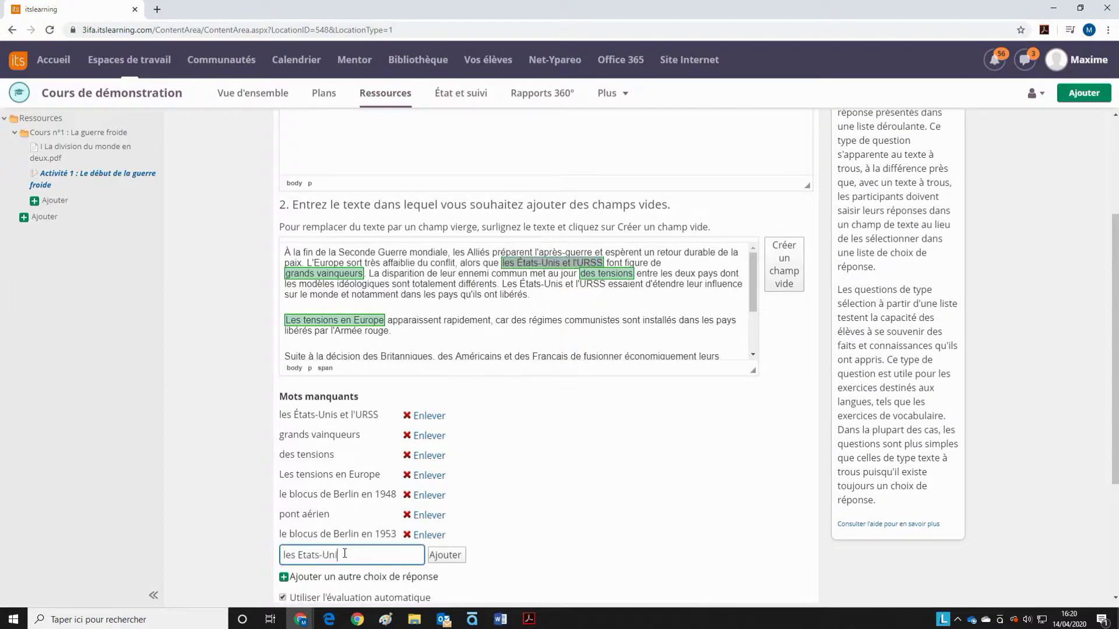
type("s et la Fédération de Russie")
left_click(444, 557)
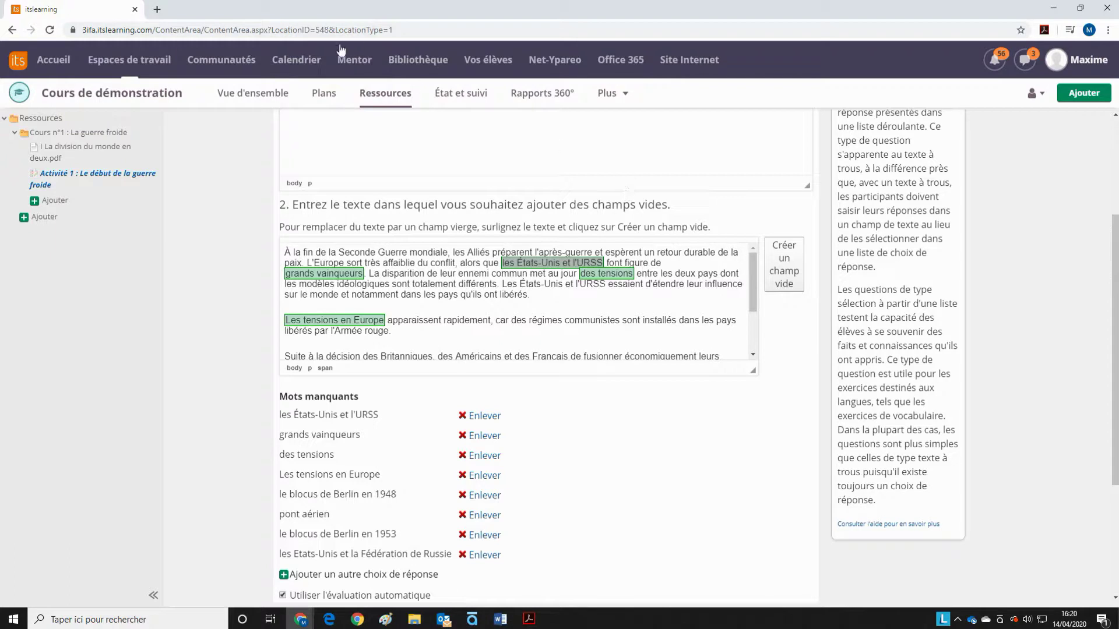
Compare the added answer choices with the correct missing words and review the blanks in the question text.
mouse_move(323, 555)
left_mouse_down()
mouse_move(387, 553)
mouse_move(326, 552)
left_mouse_up()
left_click(326, 552)
left_click_drag(360, 554, 419, 553)
left_click(419, 550)
double_click(360, 414)
left_click(402, 414)
scroll(411, 436, "down", 3)
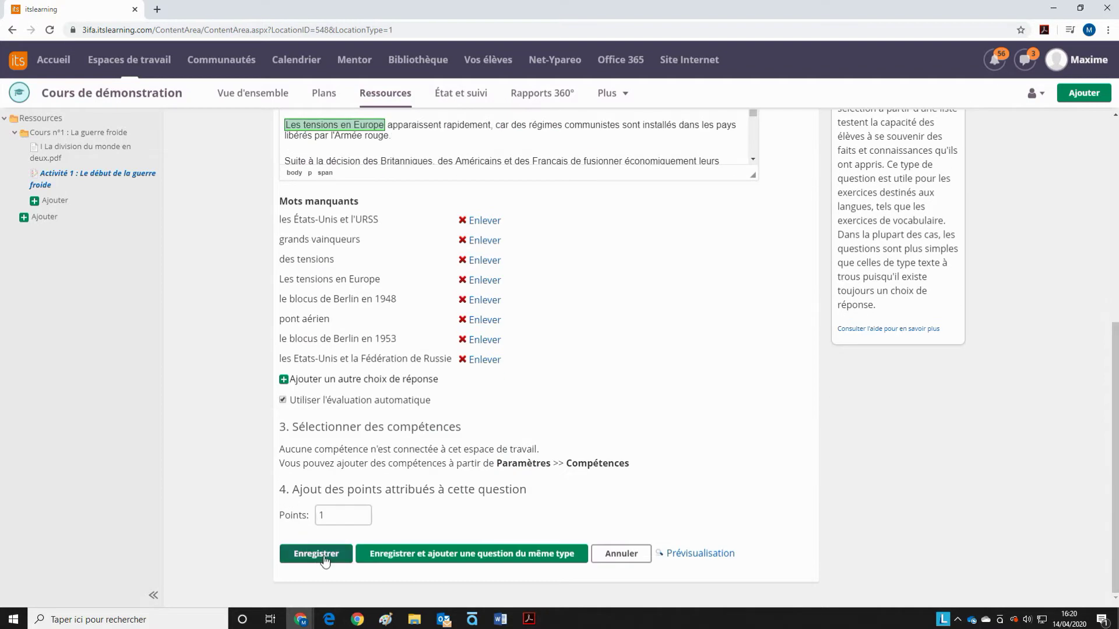
scroll(222, 513, "up", 5)
scroll(535, 362, "down", 1)
scroll(578, 379, "up", 1)
left_click_drag(606, 373, 599, 382)
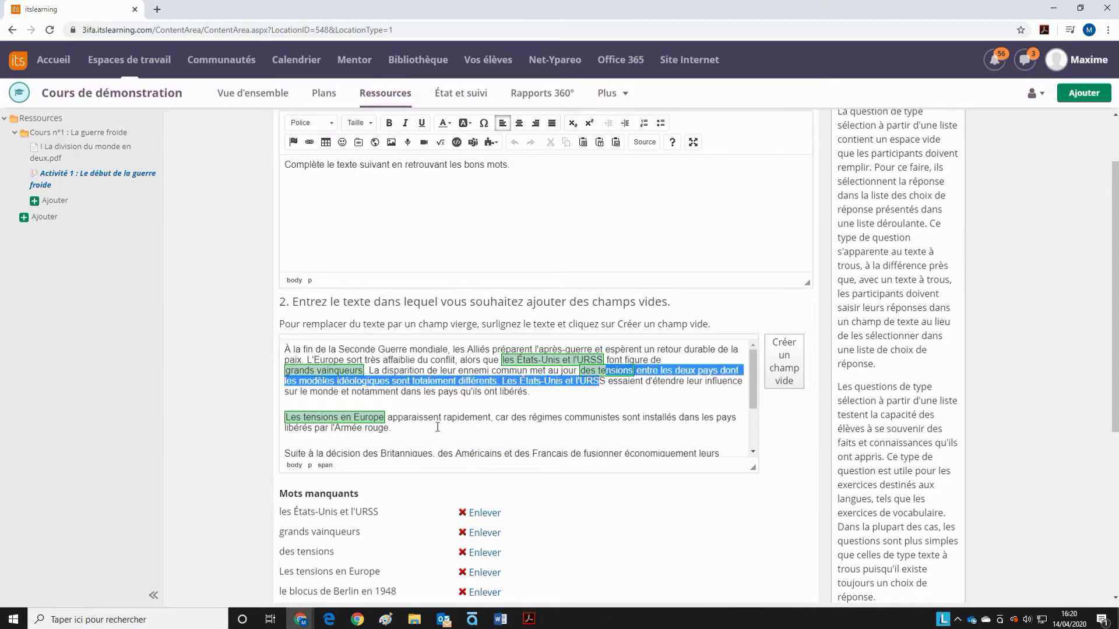
left_click(340, 430)
scroll(425, 460, "down", 3)
scroll(579, 225, "down", 2)
scroll(483, 214, "up", 1)
scroll(482, 214, "down", 1)
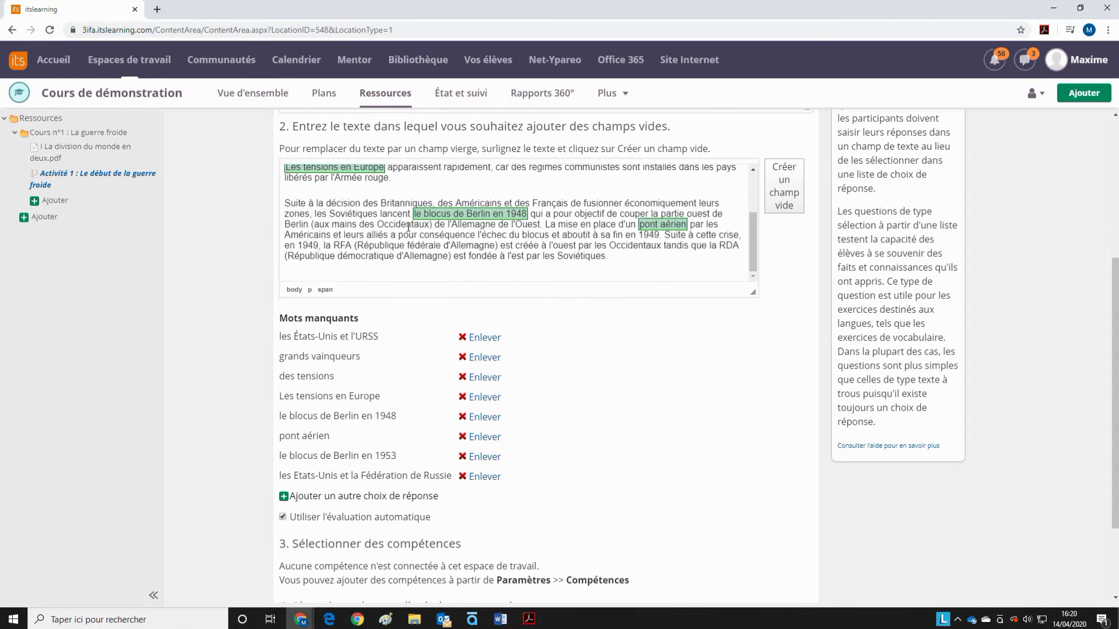
Set the question's points to 3 and save the question.
scroll(265, 363, "down", 2)
double_click(346, 514)
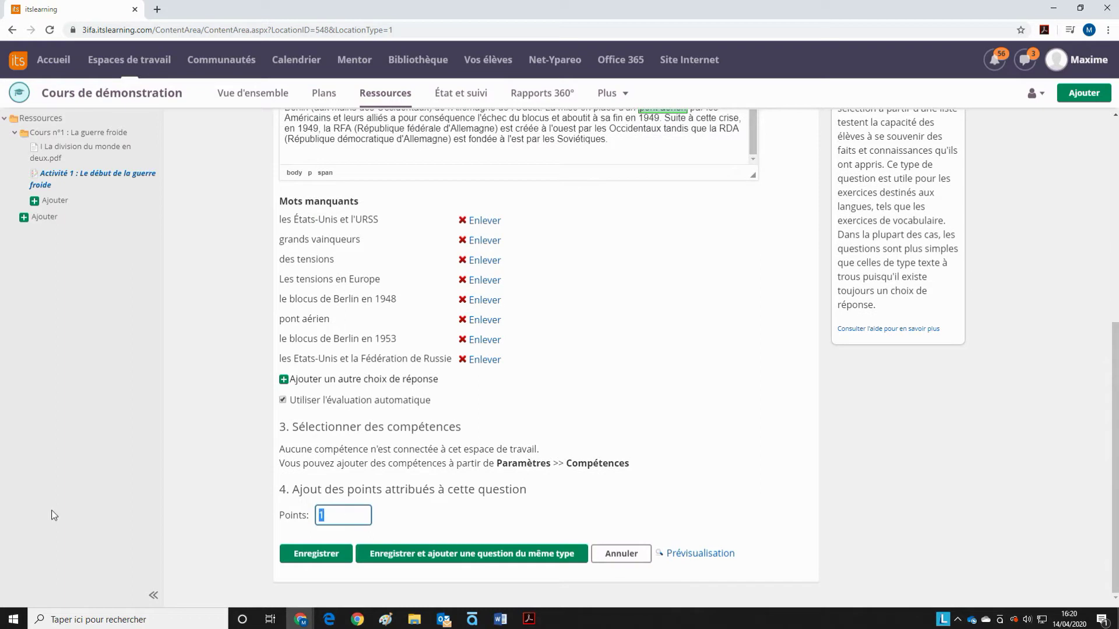
type("3")
left_click(257, 432)
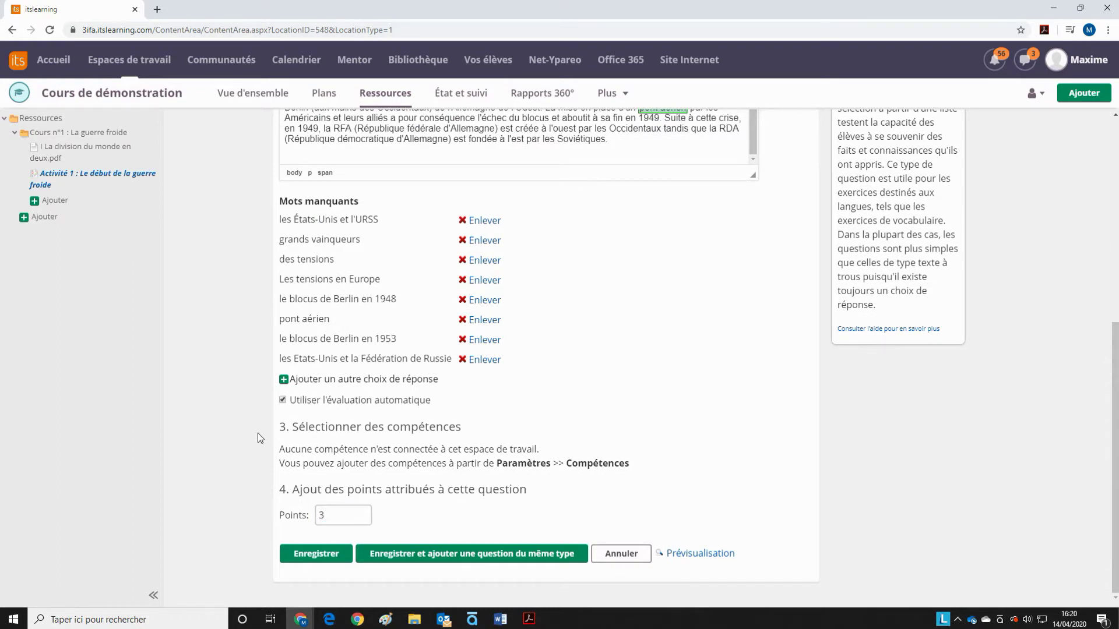
left_click(303, 554)
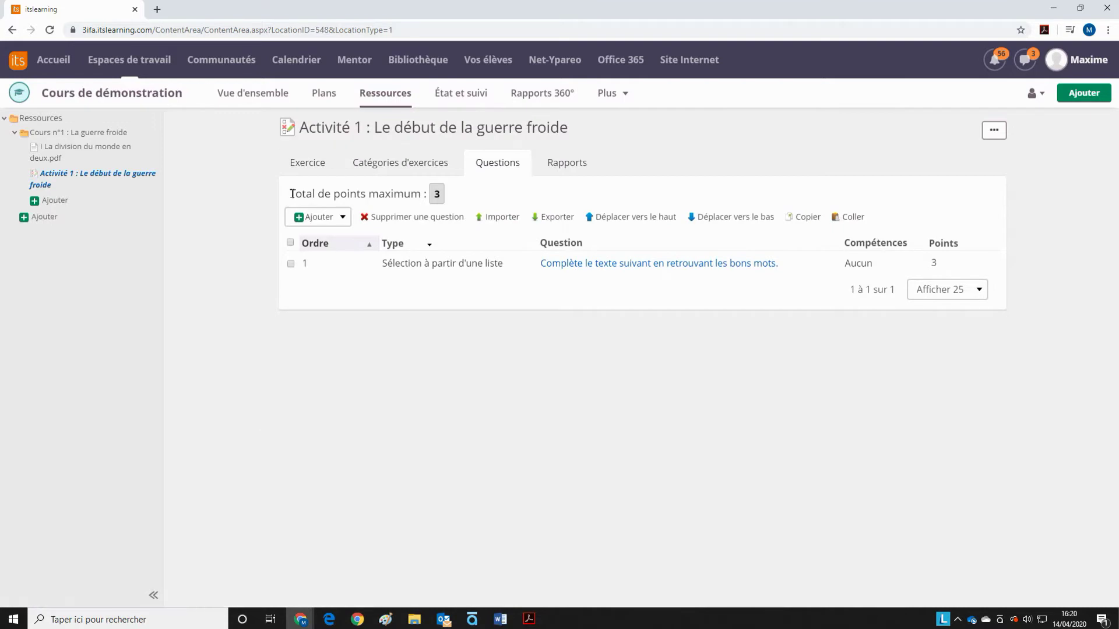
Review the overview of Activité 1, the PDF "I La division du monde en deux.pdf" and the contents of the folder "Cours n°1 : La guerre froide".
left_click(299, 166)
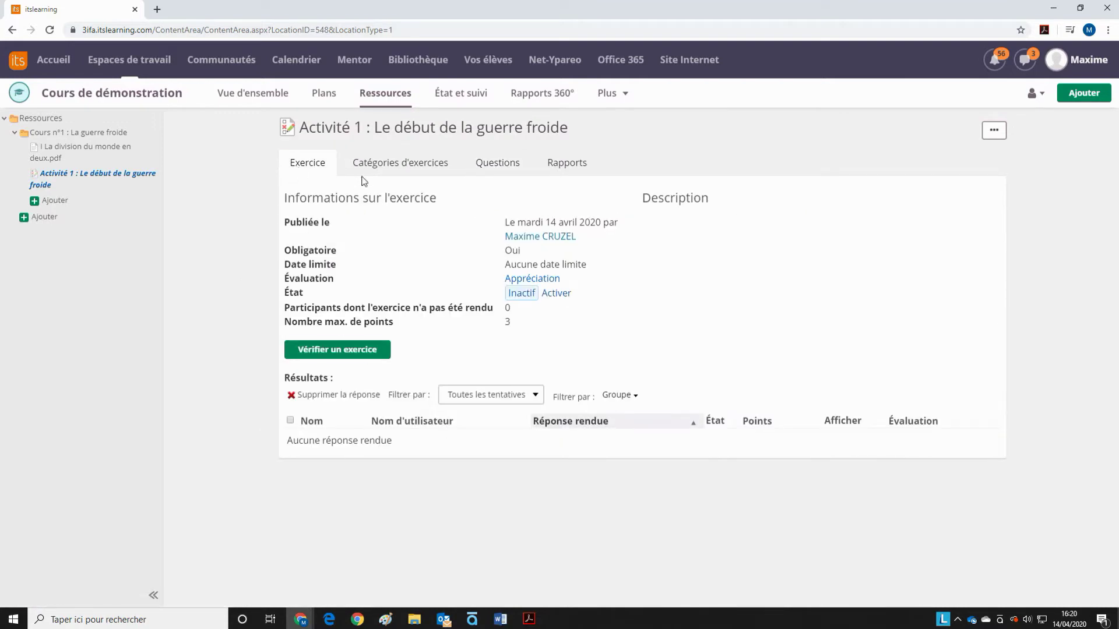
left_click(82, 152)
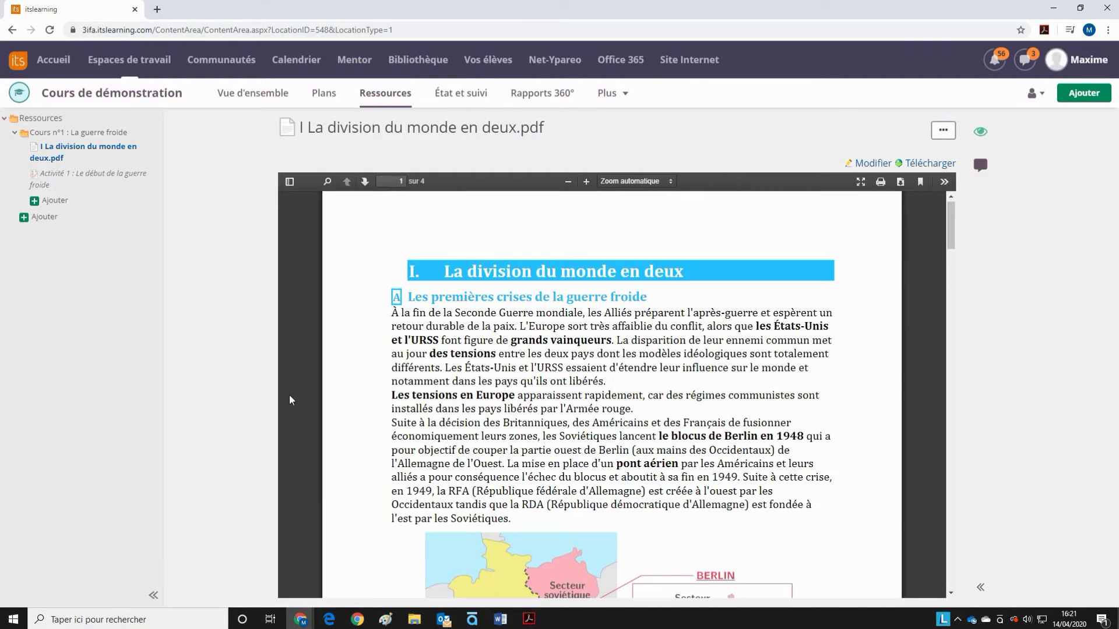
left_click_drag(428, 327, 443, 337)
left_click(75, 135)
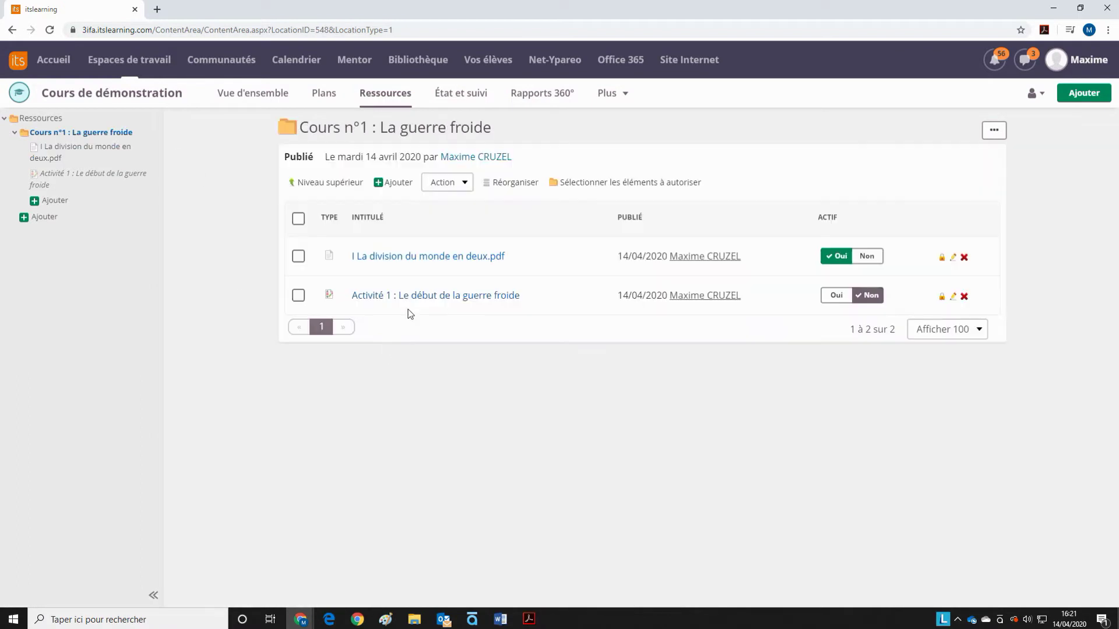
left_click(413, 256)
scroll(613, 375, "down", 10)
scroll(613, 375, "down", 15)
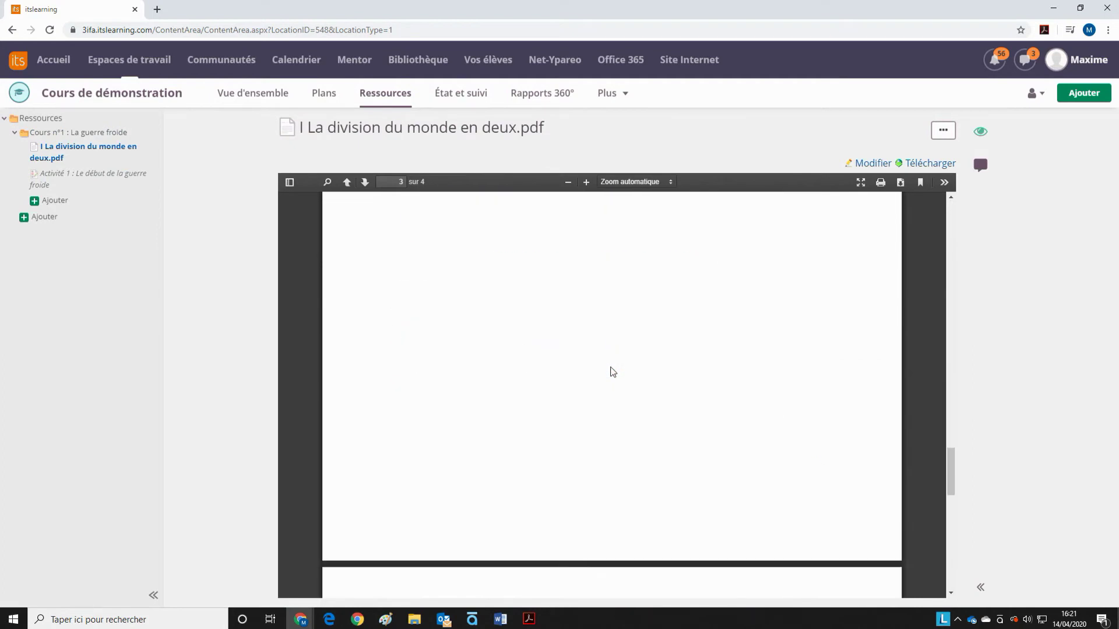
left_click(97, 172)
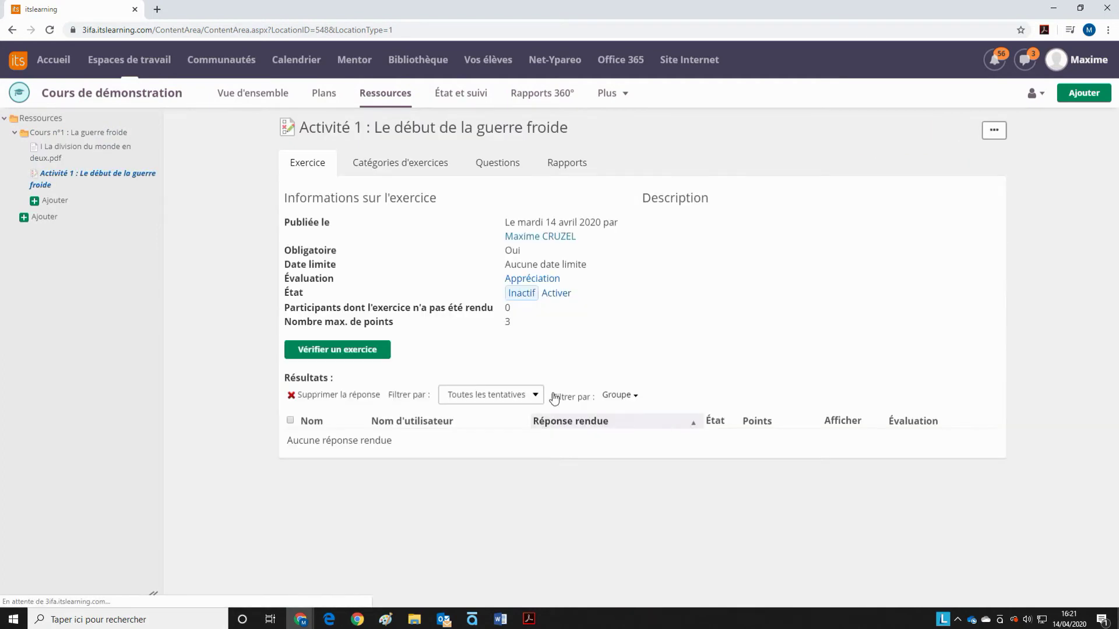
Read through the PDF "I La division du monde en deux.pdf", examining section B and the map of the two blocs in Europe.
left_click(57, 156)
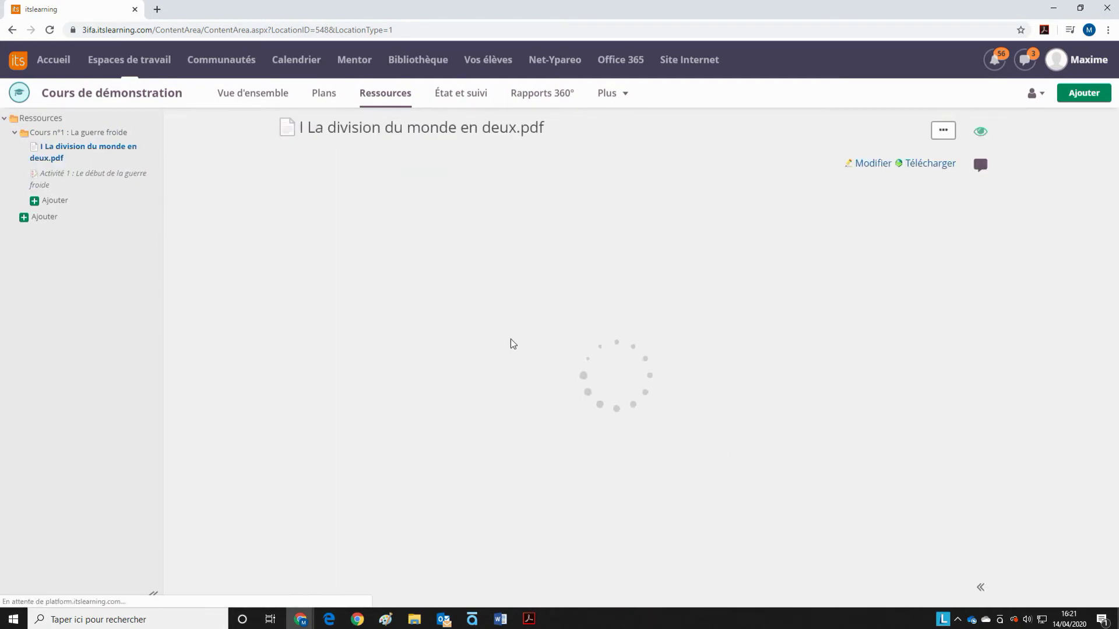
scroll(516, 337, "down", 3)
scroll(513, 362, "up", 4)
scroll(508, 345, "down", 4)
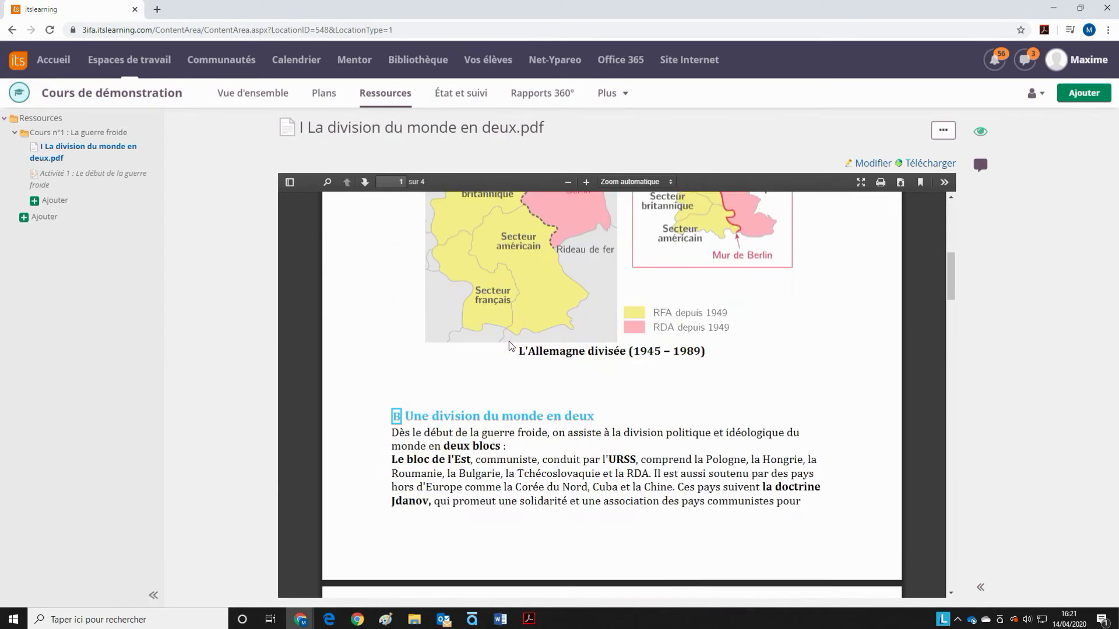
scroll(391, 302, "down", 4)
scroll(390, 303, "down", 12)
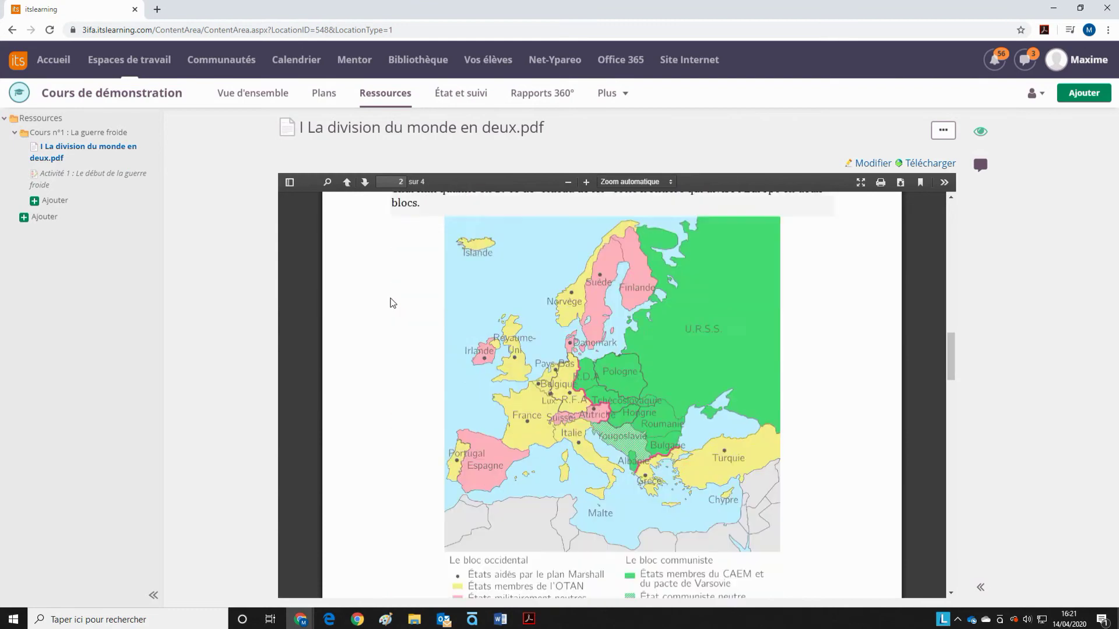
scroll(409, 406, "up", 5)
scroll(409, 406, "down", 5)
scroll(396, 326, "up", 8)
scroll(384, 273, "down", 2)
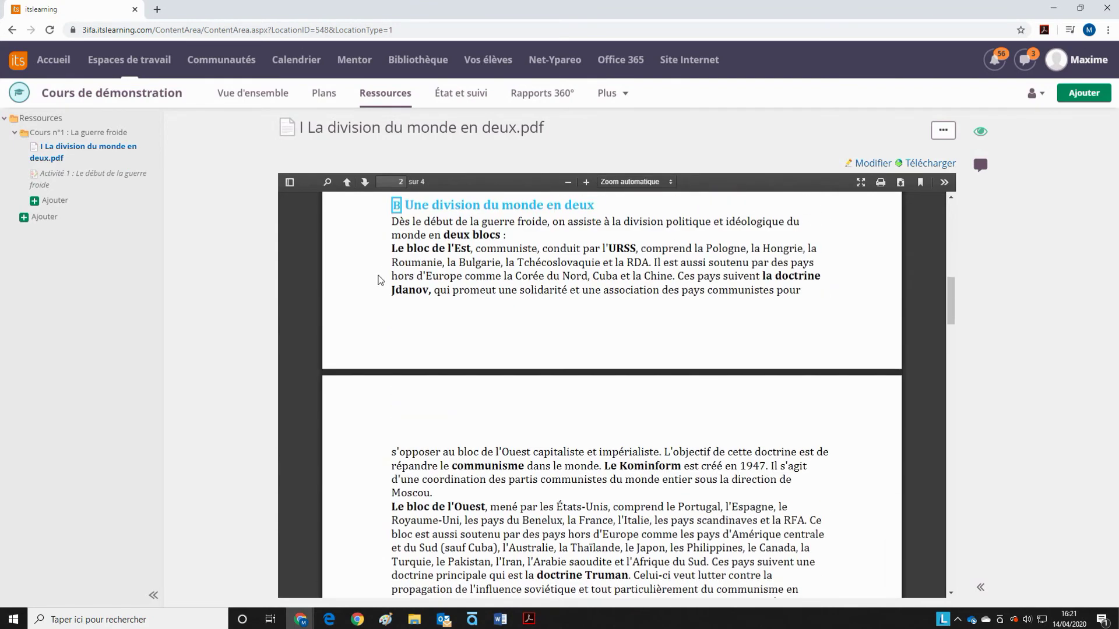